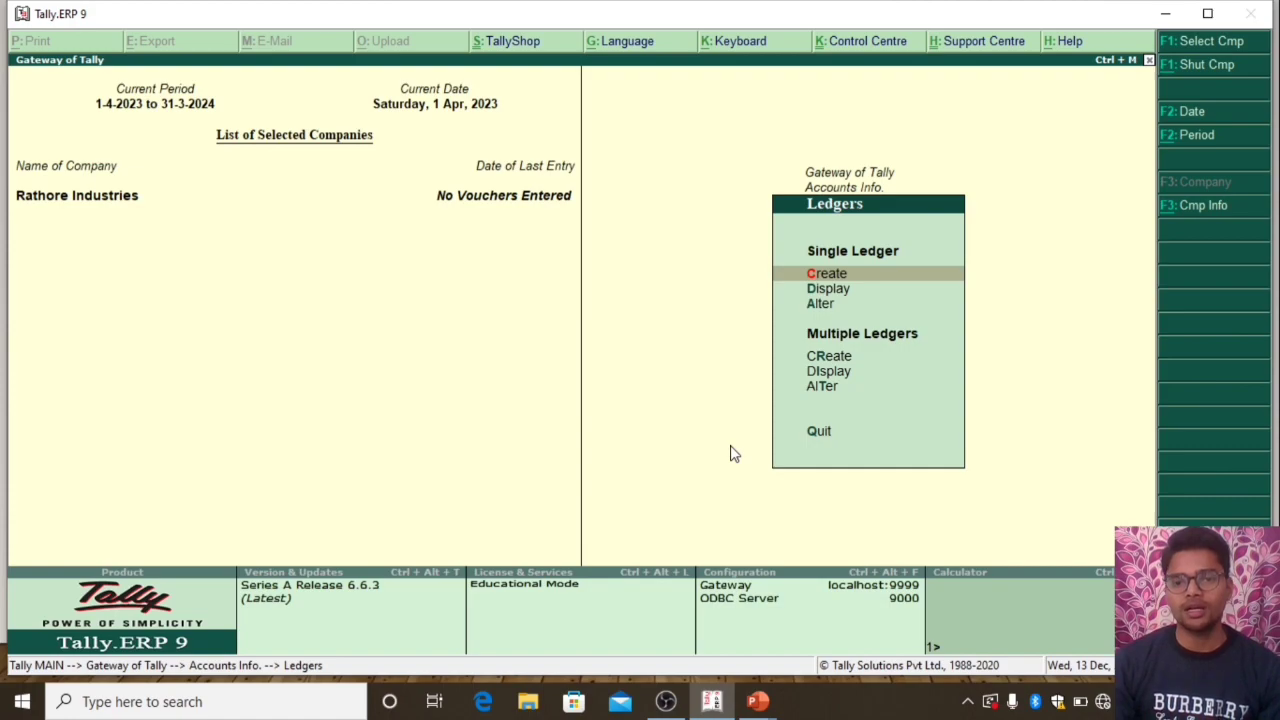
key("Down")
key("Down")
key("Down")
key("Down")
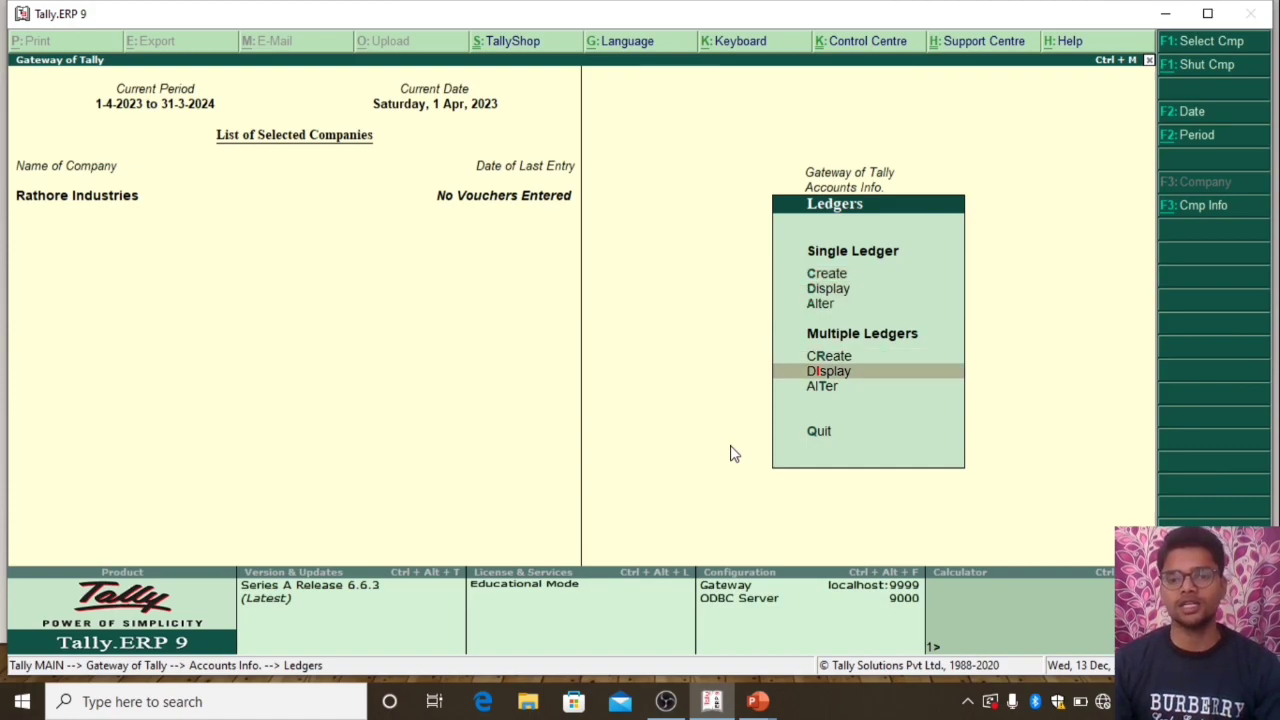
key("Up")
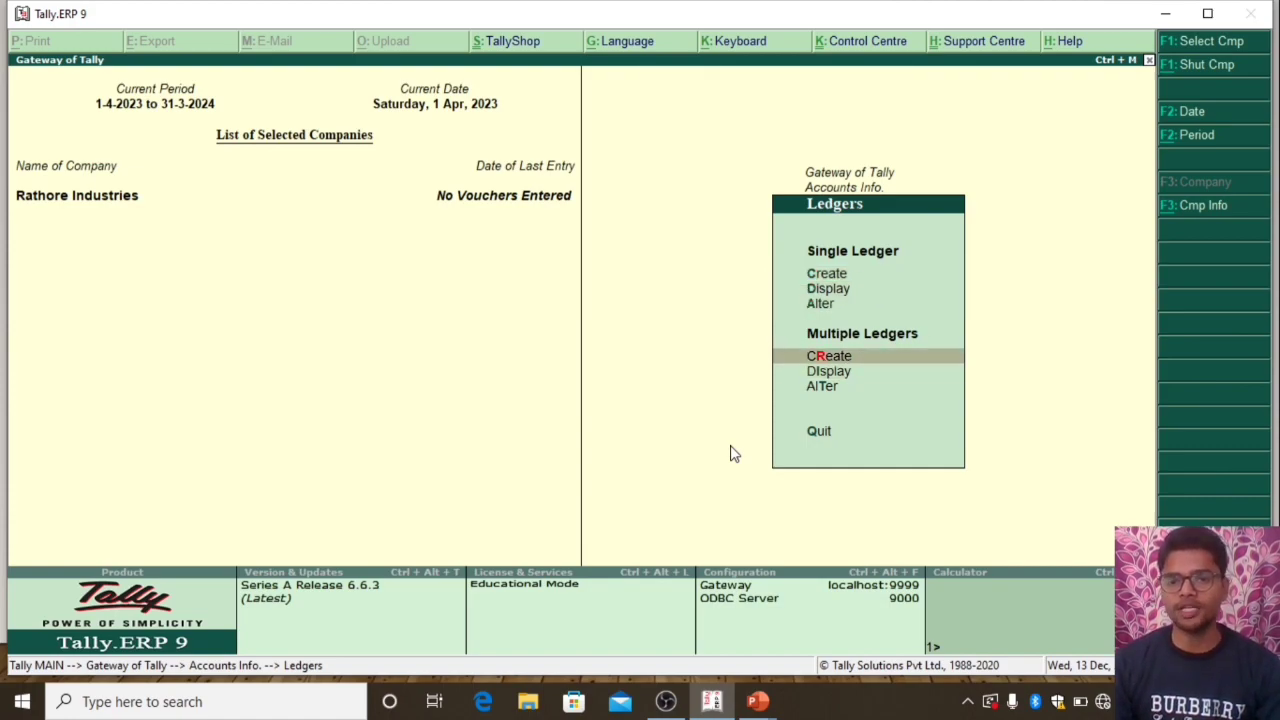
key("Up")
key("Up")
key("Up")
key("Return")
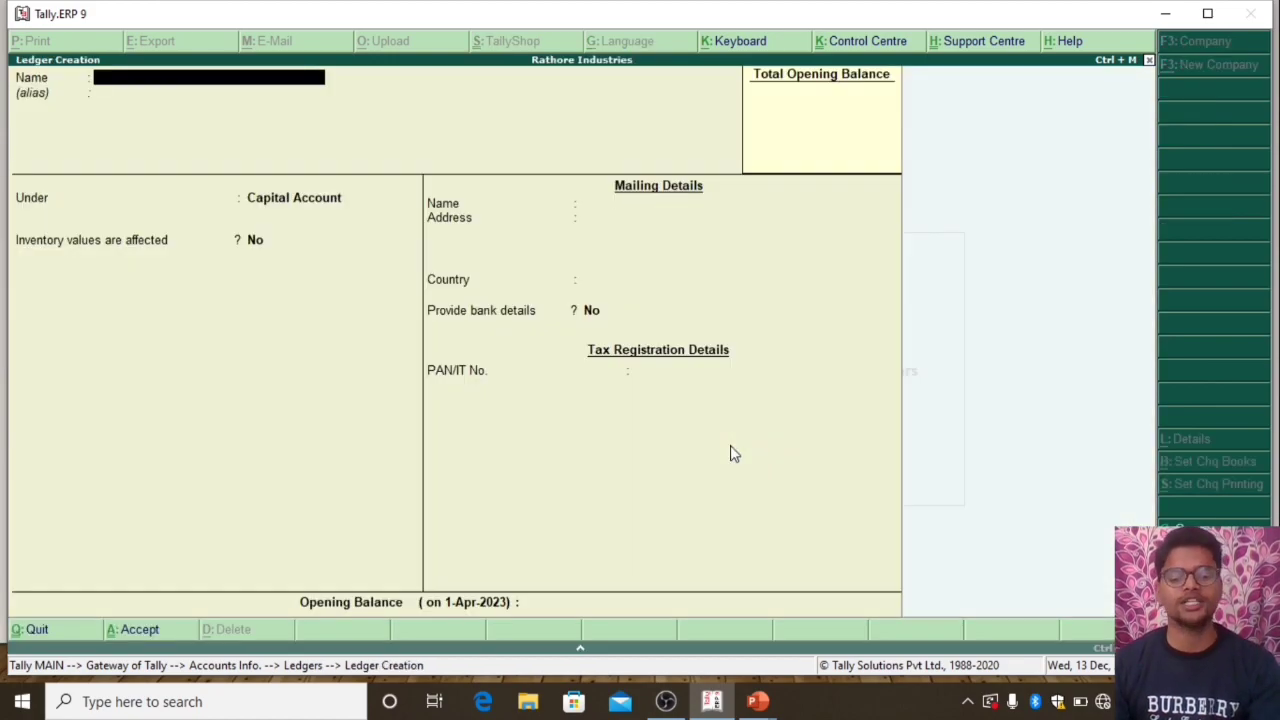
key("Escape")
key("Return")
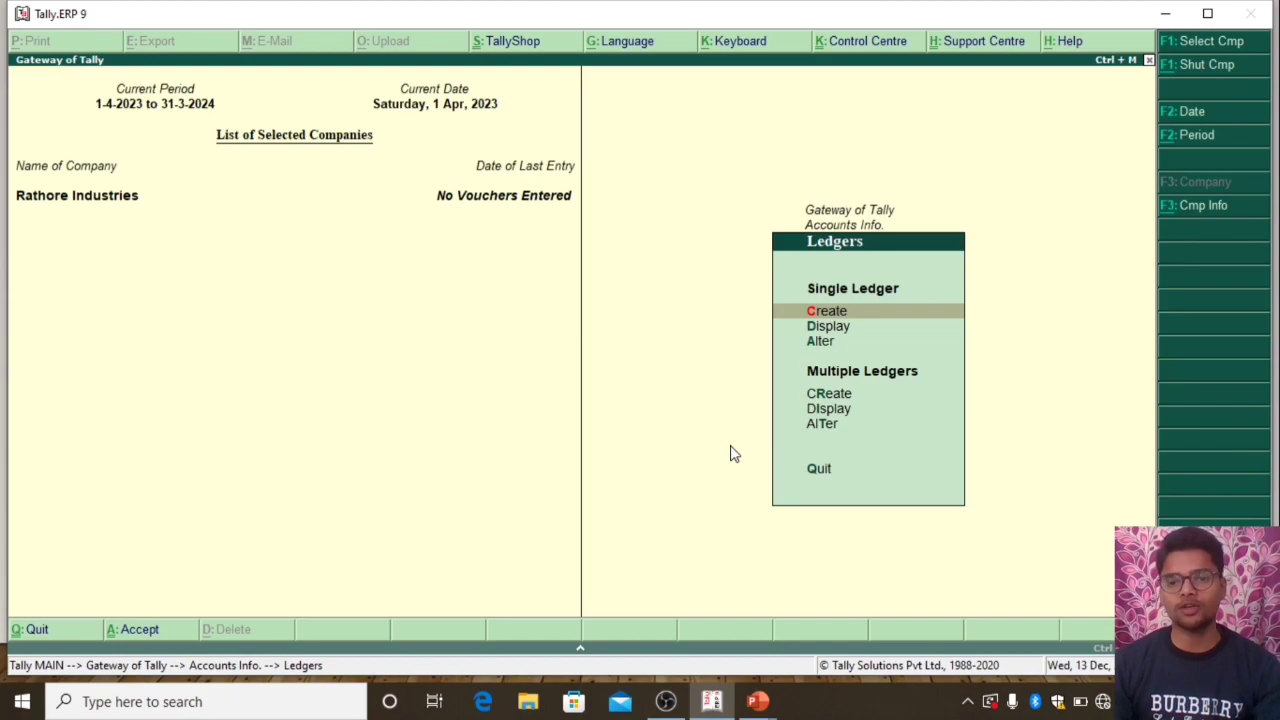
Open the creation screen for multiple ledgers
key("Down")
key("Down")
key("Down")
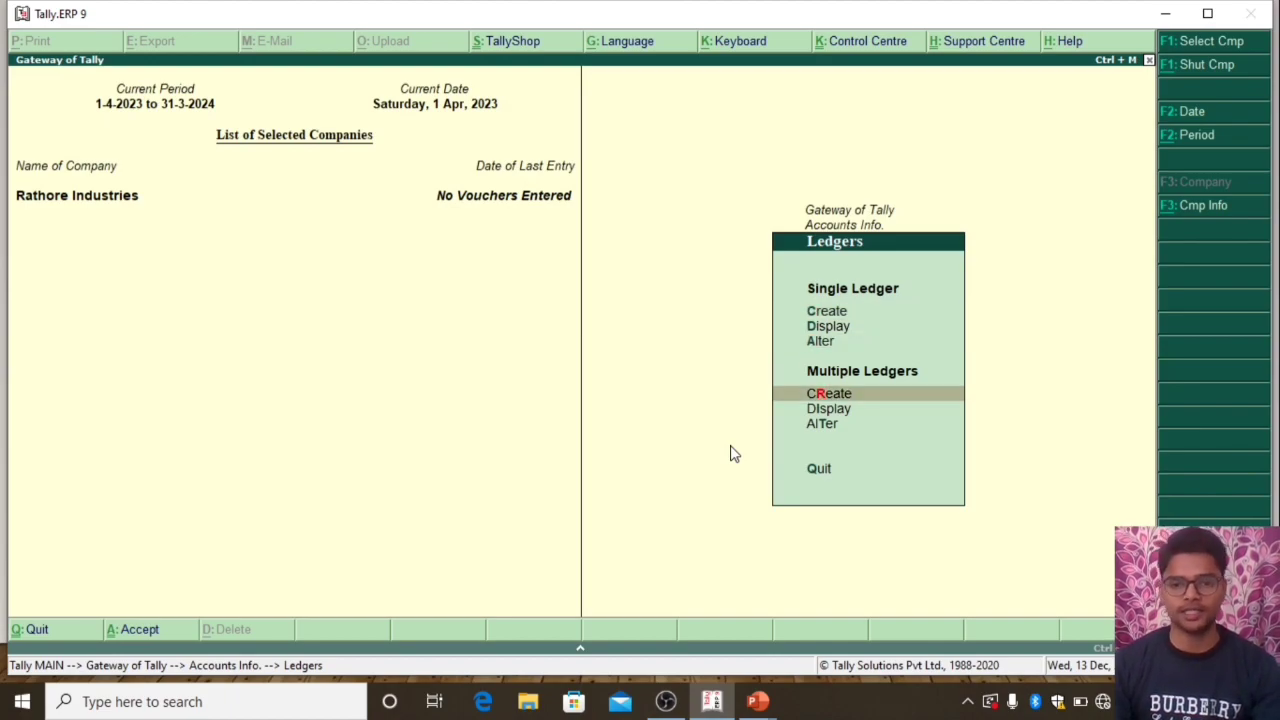
key("Return")
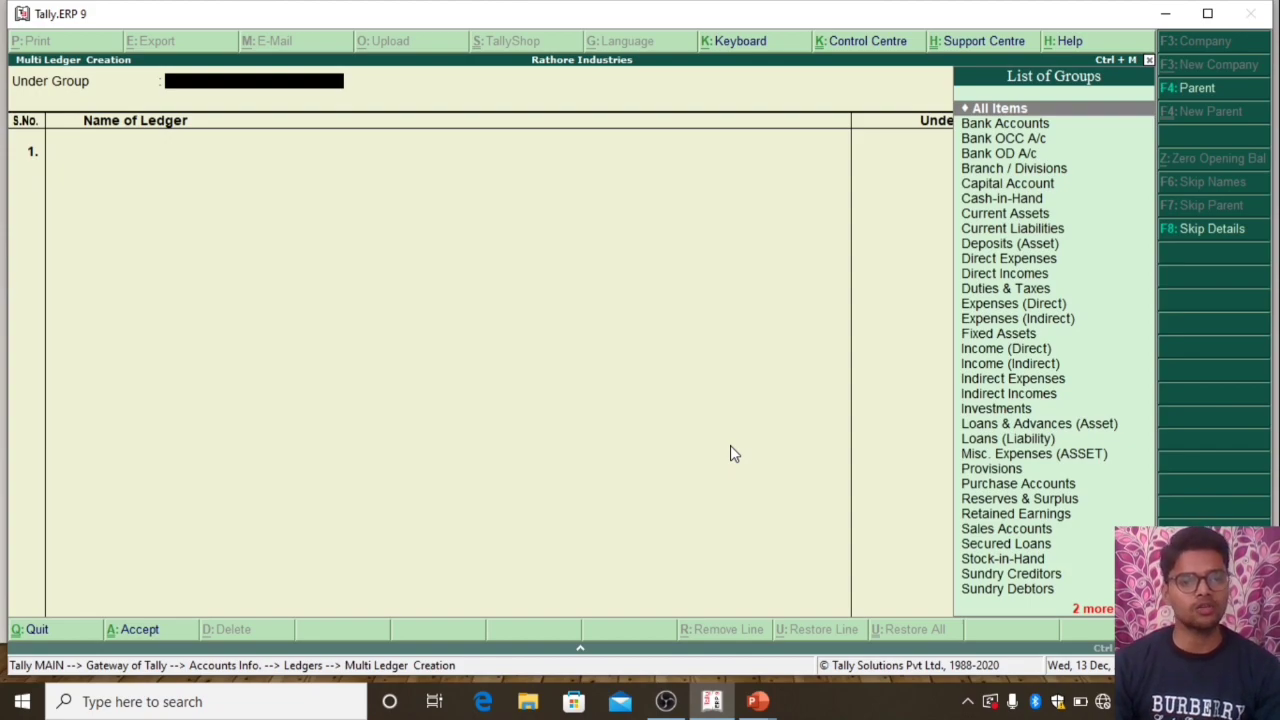
Look through the account groups offered for the new ledgers, from All Items to Fixed Assets
key("Down")
key("Down")
key("Down")
key("Down")
key("Down")
key("Down")
key("Down")
key("Down")
key("Down")
key("Down")
key("Down")
key("Down")
key("Down")
key("Down")
key("Down")
key("Down")
key("Down")
key("Down")
key("Down")
key("Down")
key("Up")
key("Up")
key("Up")
key("Up")
key("Up")
key("Up")
key("Up")
key("Up")
key("Up")
key("Up")
key("Up")
key("Up")
key("Up")
key("Up")
key("Up")
key("Up")
key("Up")
key("Up")
key("Up")
key("Up")
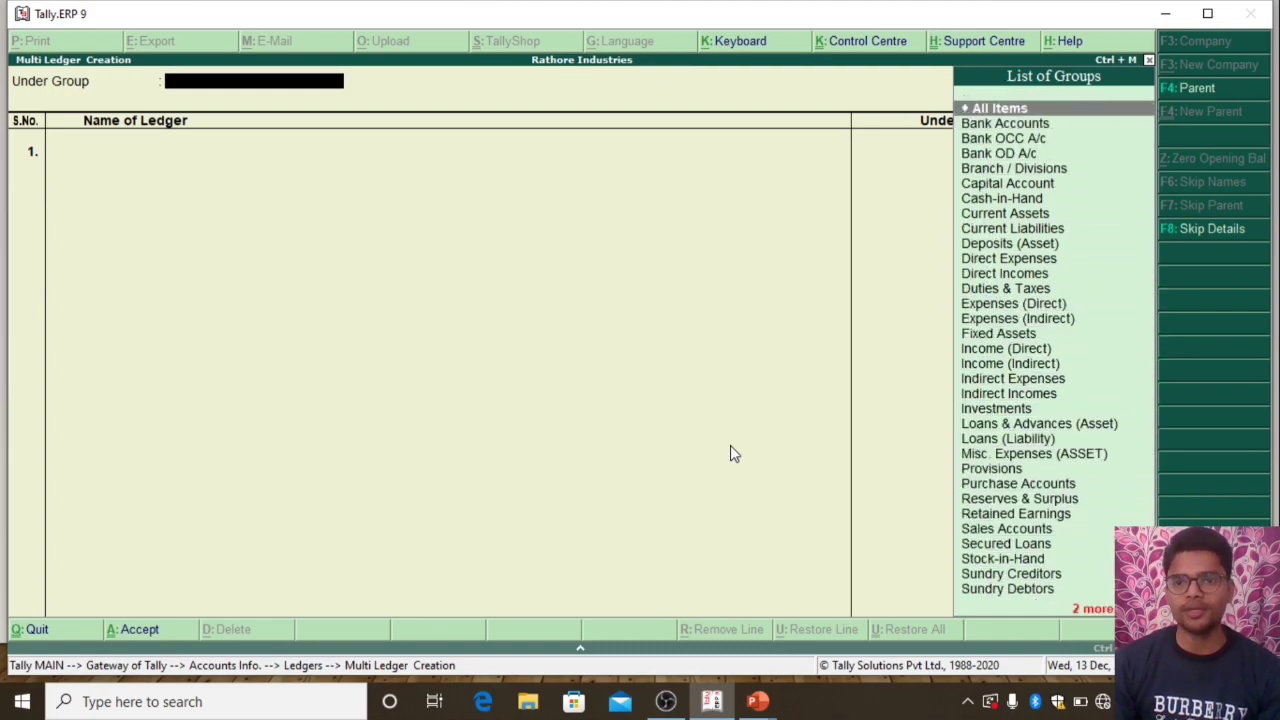
key("Down")
key("Down")
key("Down")
key("Down")
key("Down")
key("Down")
key("Down")
key("Down")
key("Down")
key("Down")
key("Down")
key("Down")
key("Down")
key("Down")
key("Down")
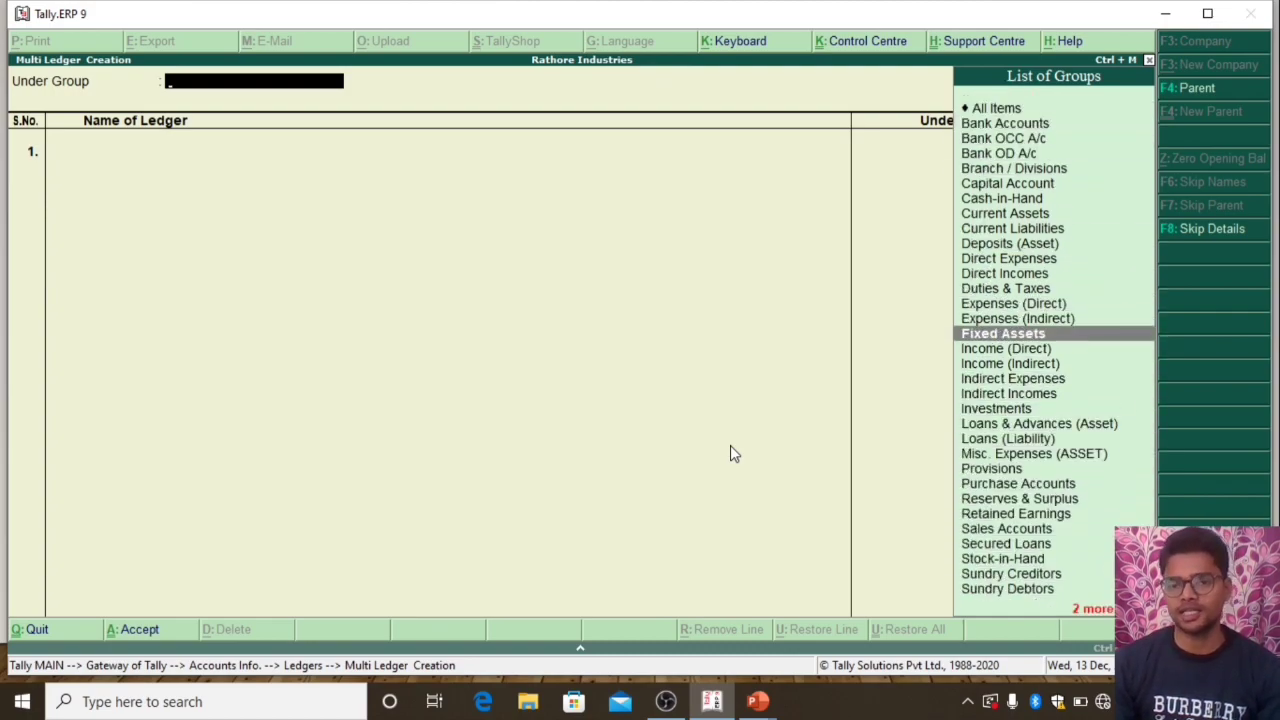
key("Up")
key("Up")
key("Up")
key("Up")
key("Up")
key("Up")
key("Up")
key("Up")
key("Up")
key("Up")
key("Up")
key("Up")
key("Up")
key("Up")
key("Up")
key("Down")
key("Down")
key("Down")
key("Down")
key("Down")
key("Down")
key("Down")
key("Down")
key("Down")
key("Down")
key("Down")
key("Down")
key("Down")
key("Down")
key("Down")
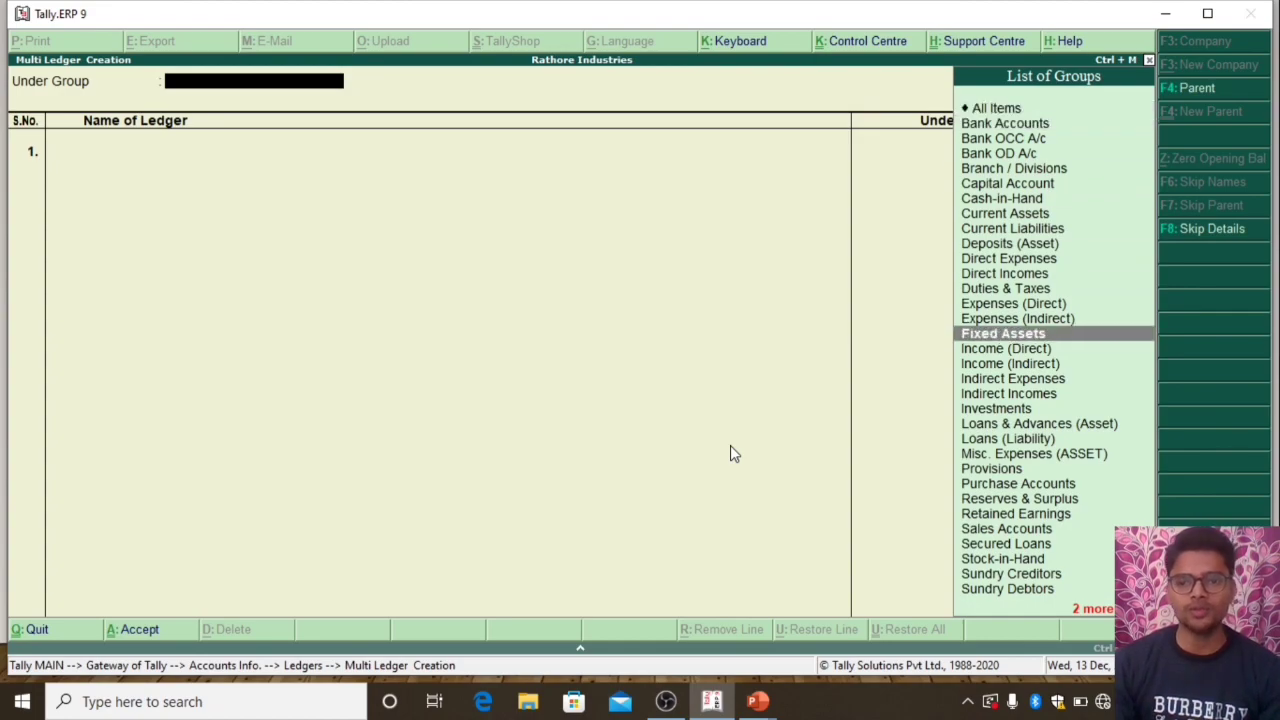
Choose All Items as the group for the multiple-ledger entry
key("Up")
key("Up")
key("Up")
key("Up")
key("Up")
key("Up")
key("Up")
key("Up")
key("Up")
key("Up")
key("Up")
key("Up")
key("Up")
key("Up")
key("Up")
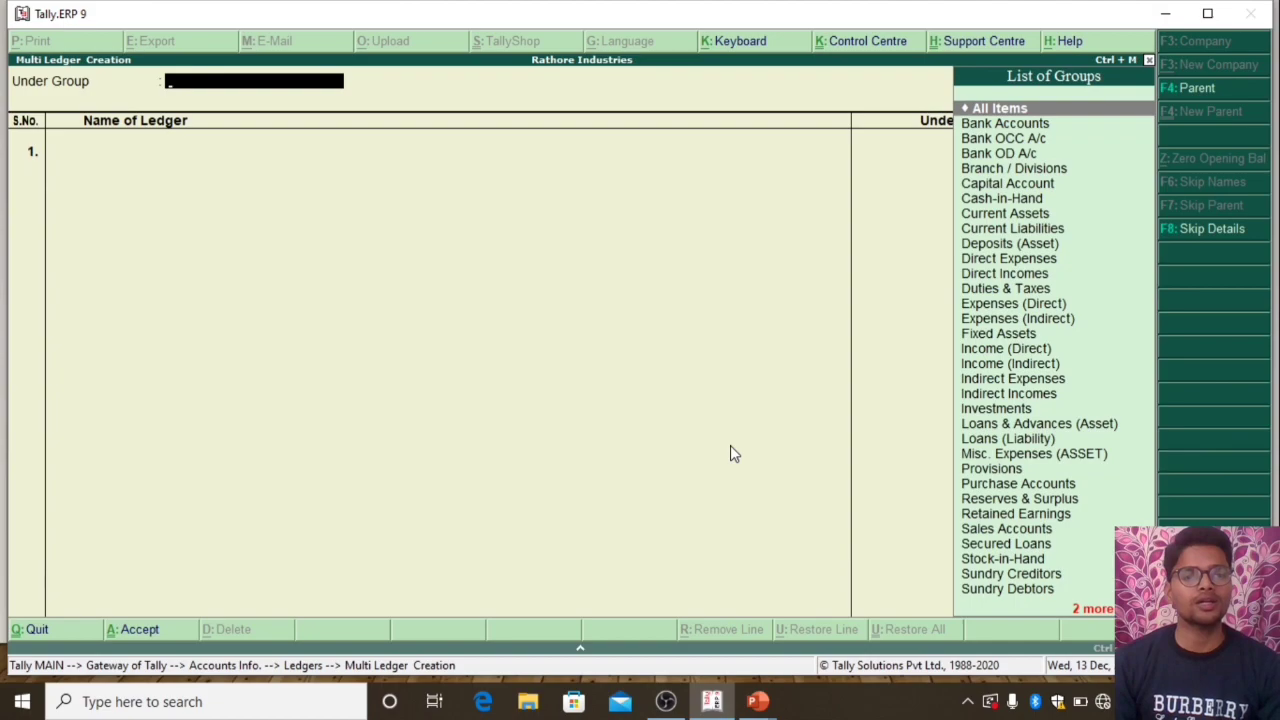
key("Return")
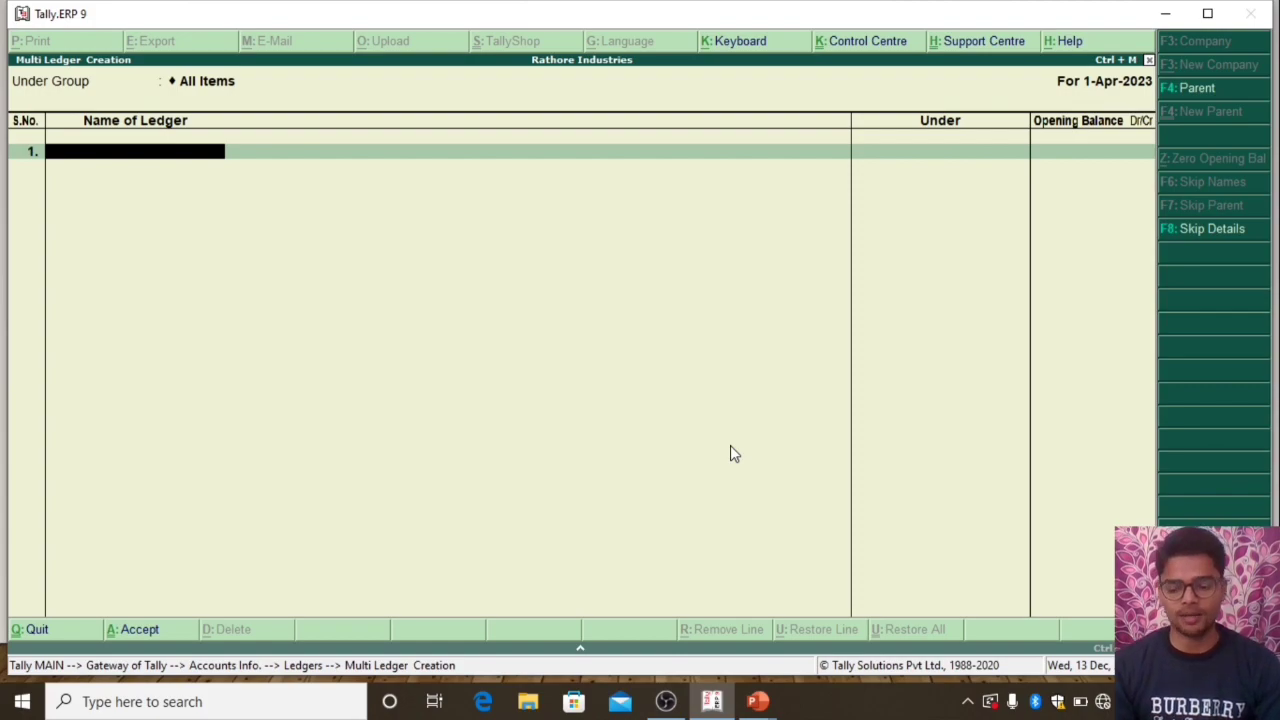
type("F")
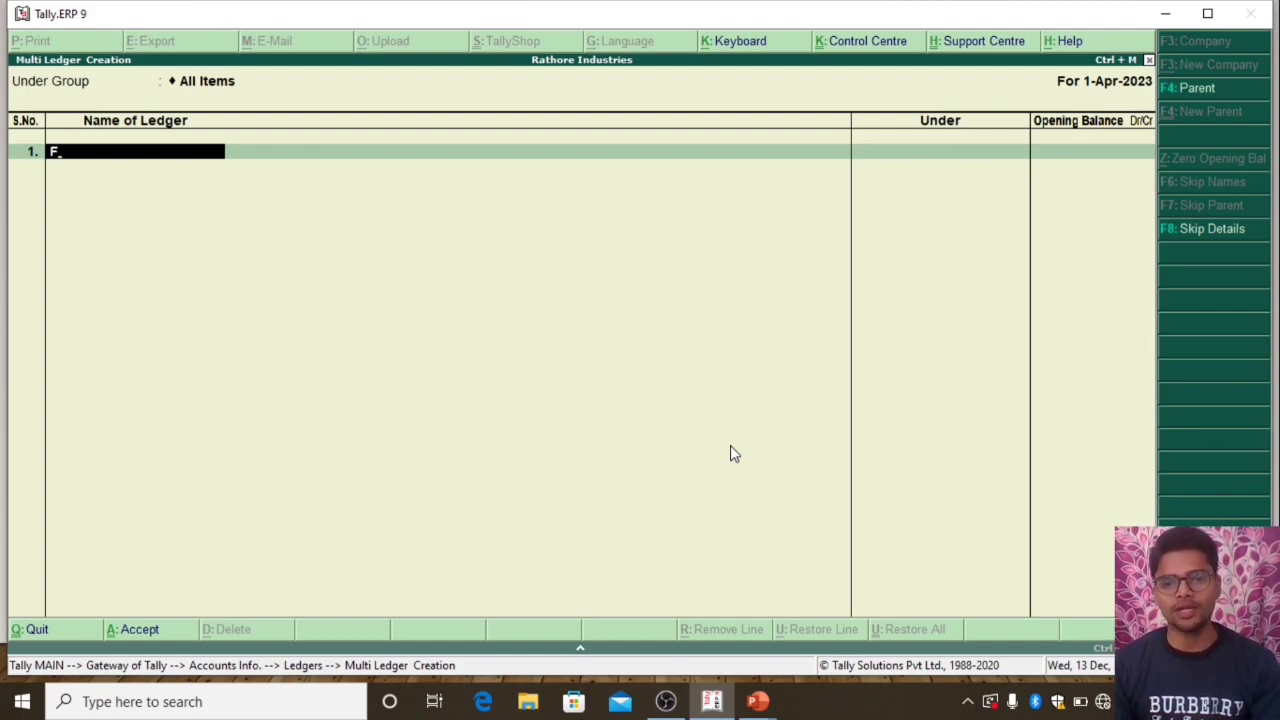
key("Return")
key("Down")
key("Down")
key("Down")
key("Down")
key("Down")
key("Down")
key("Down")
key("Down")
key("Down")
key("Down")
key("Down")
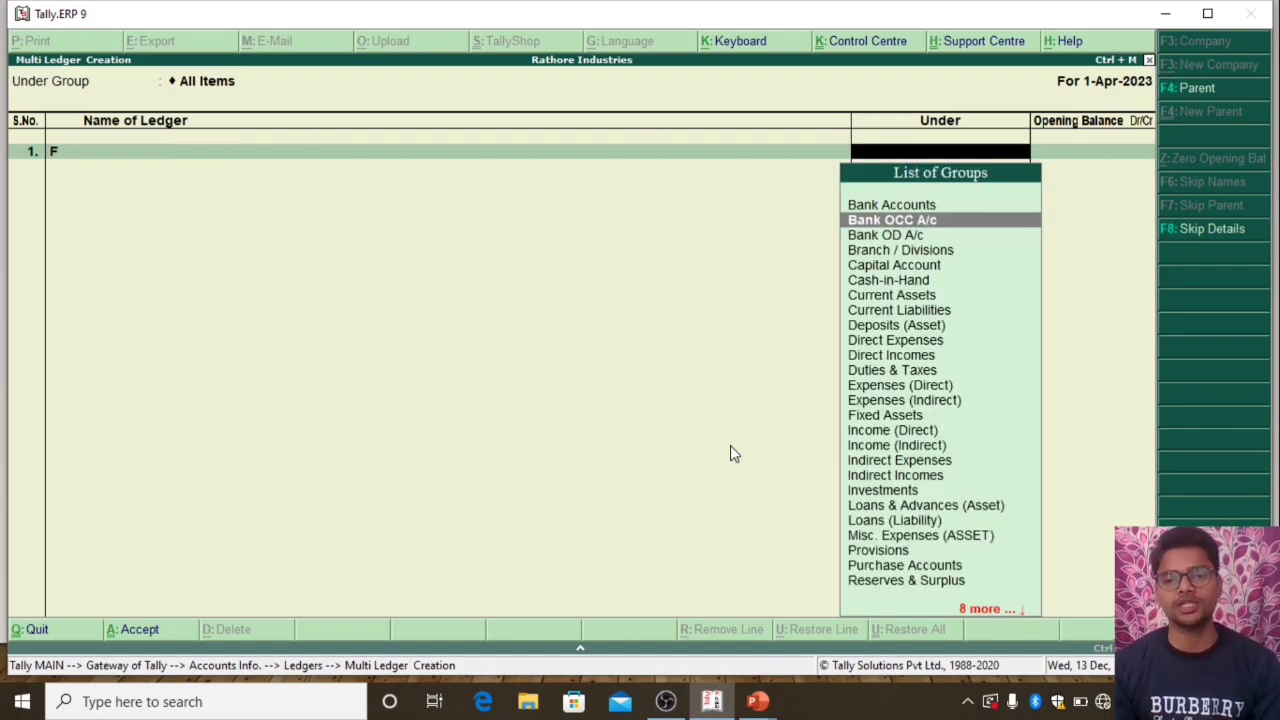
key("Escape")
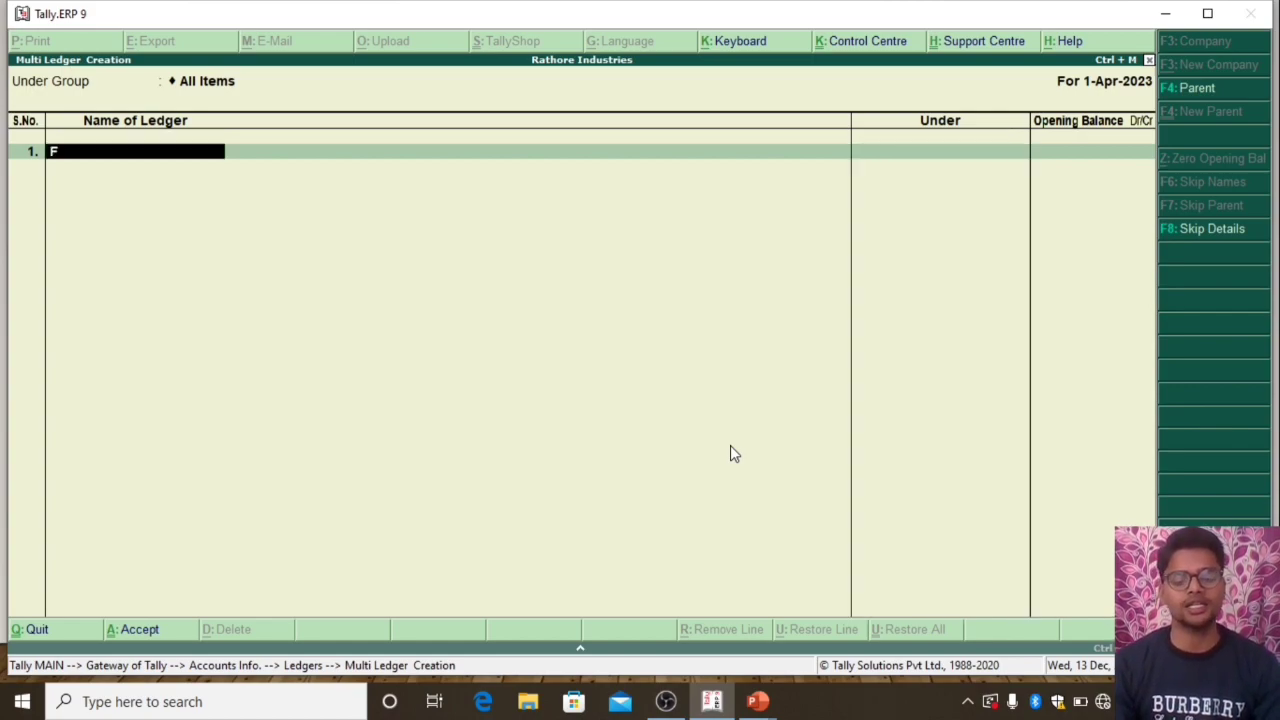
key("BackSpace")
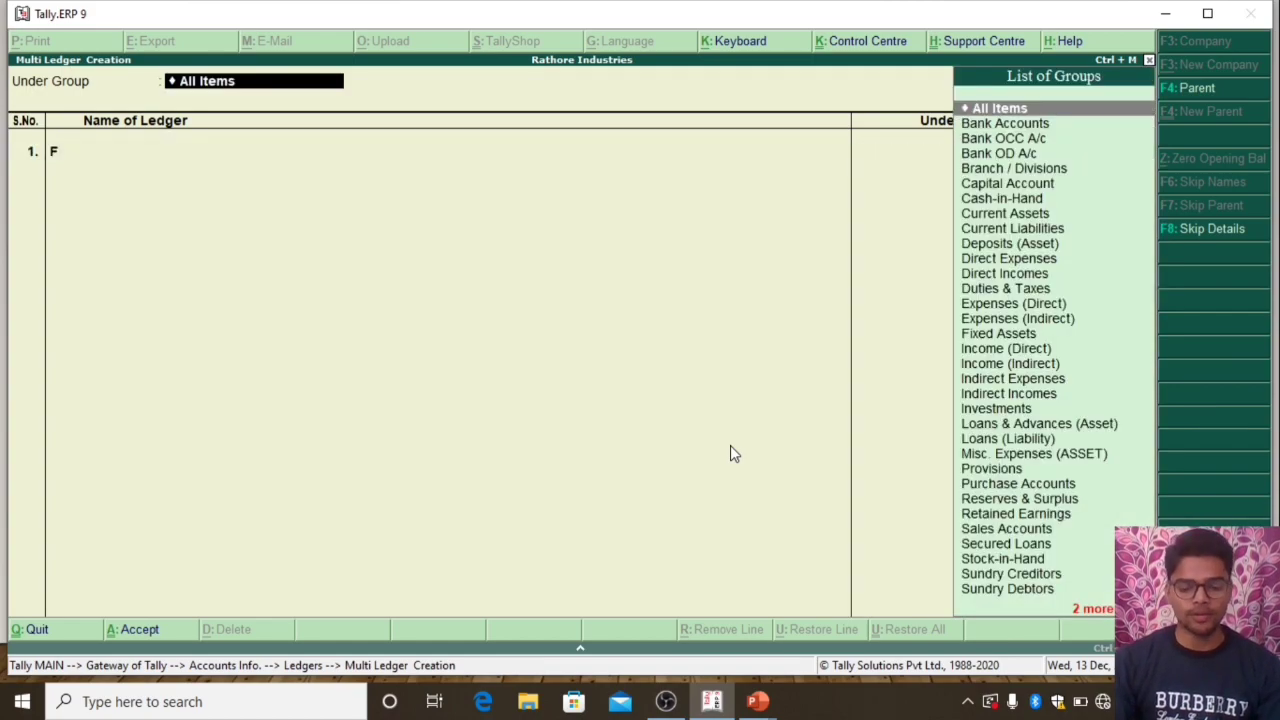
Name the first ledger with the owner's full name followed by "Capital A/c"
key("Return")
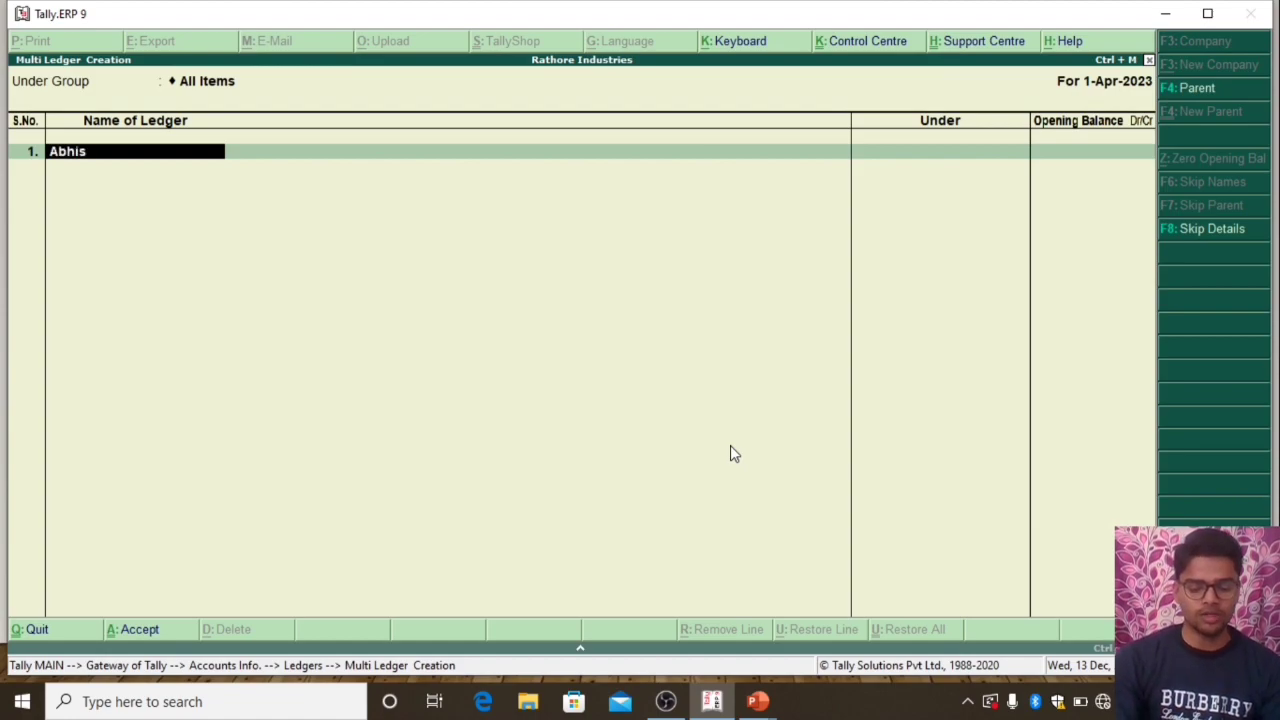
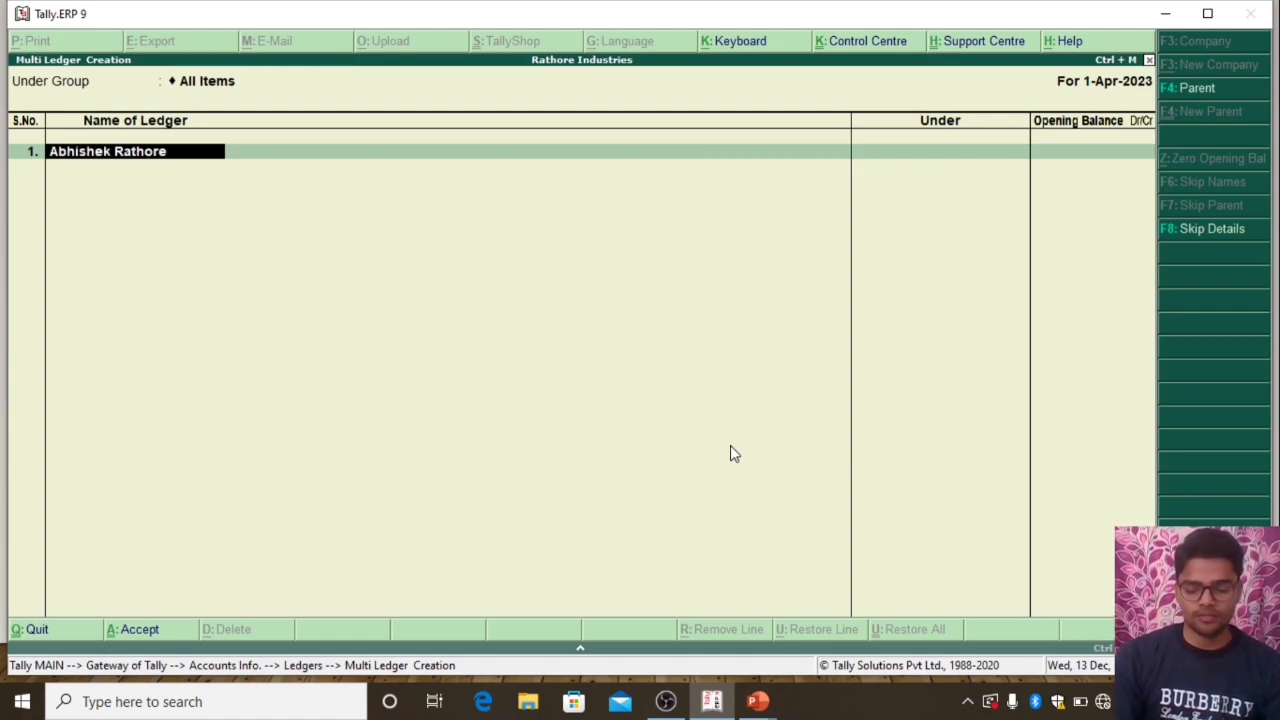
type(" Cai")
key("BackSpace")
key("BackSpace")
key("BackSpace")
type("c")
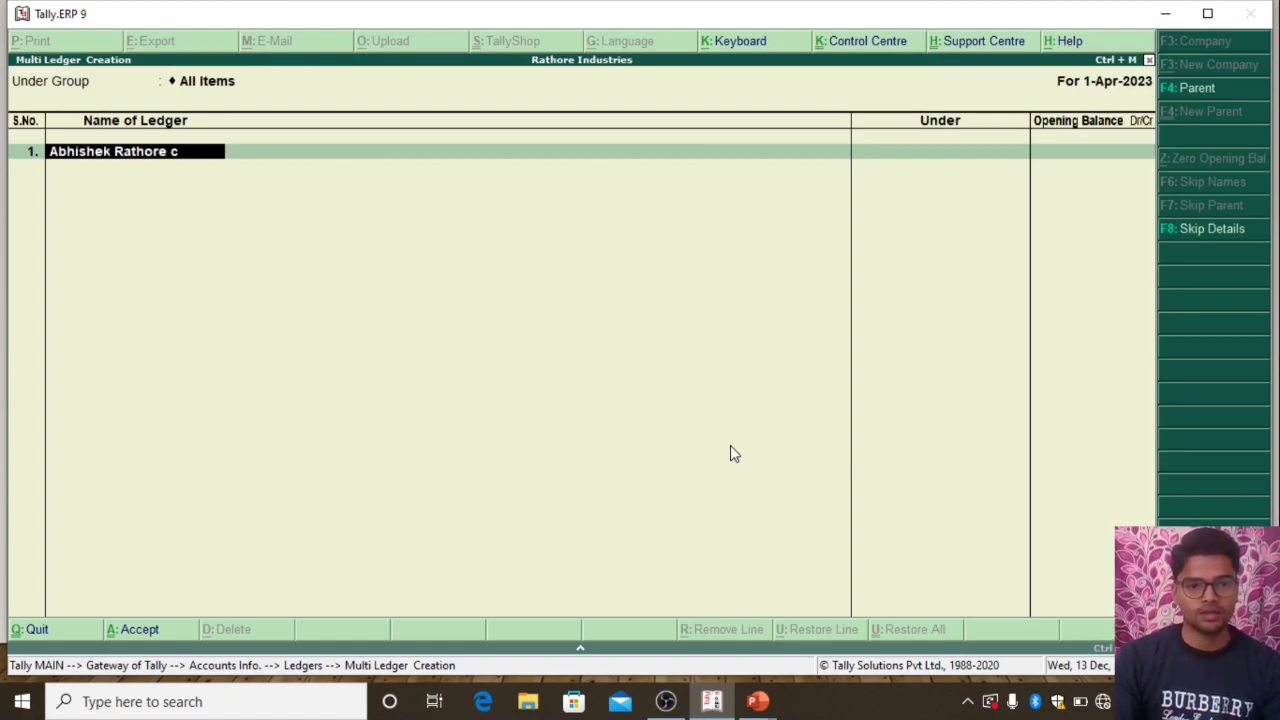
type("apital a/c")
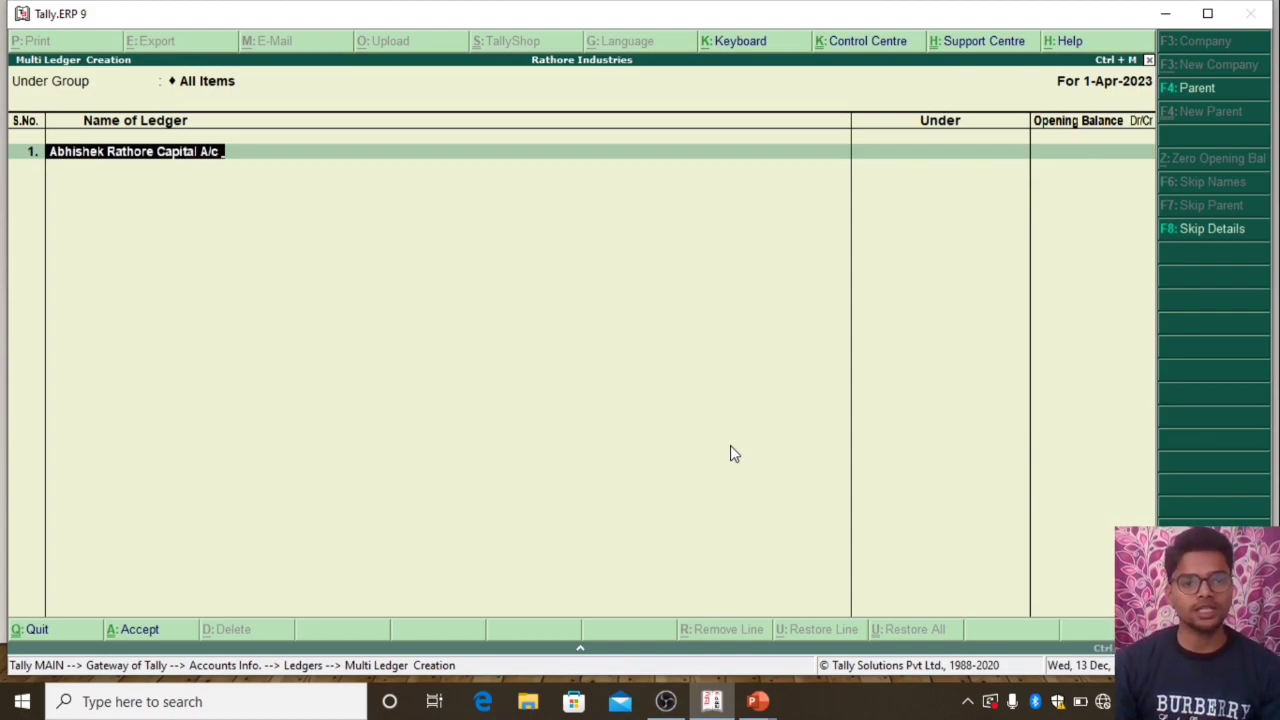
Place the first ledger under Capital Account and leave its opening balance blank
key("Return")
type("Ca")
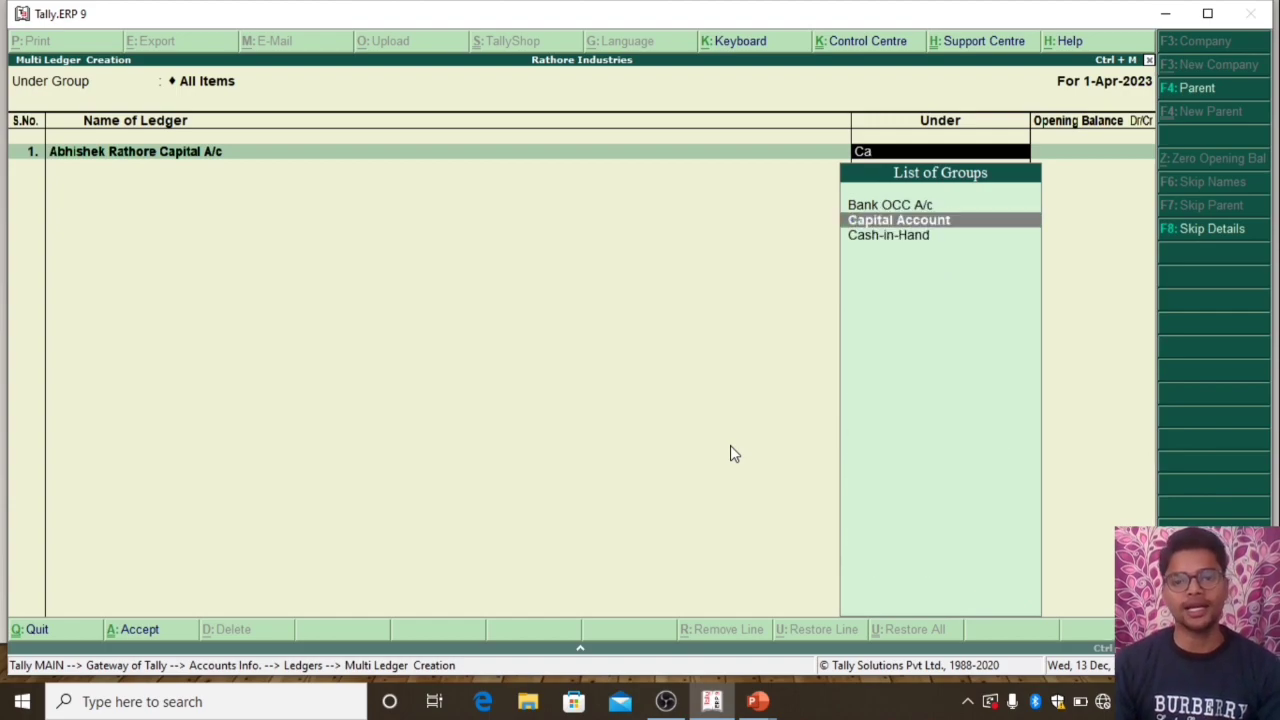
key("Return")
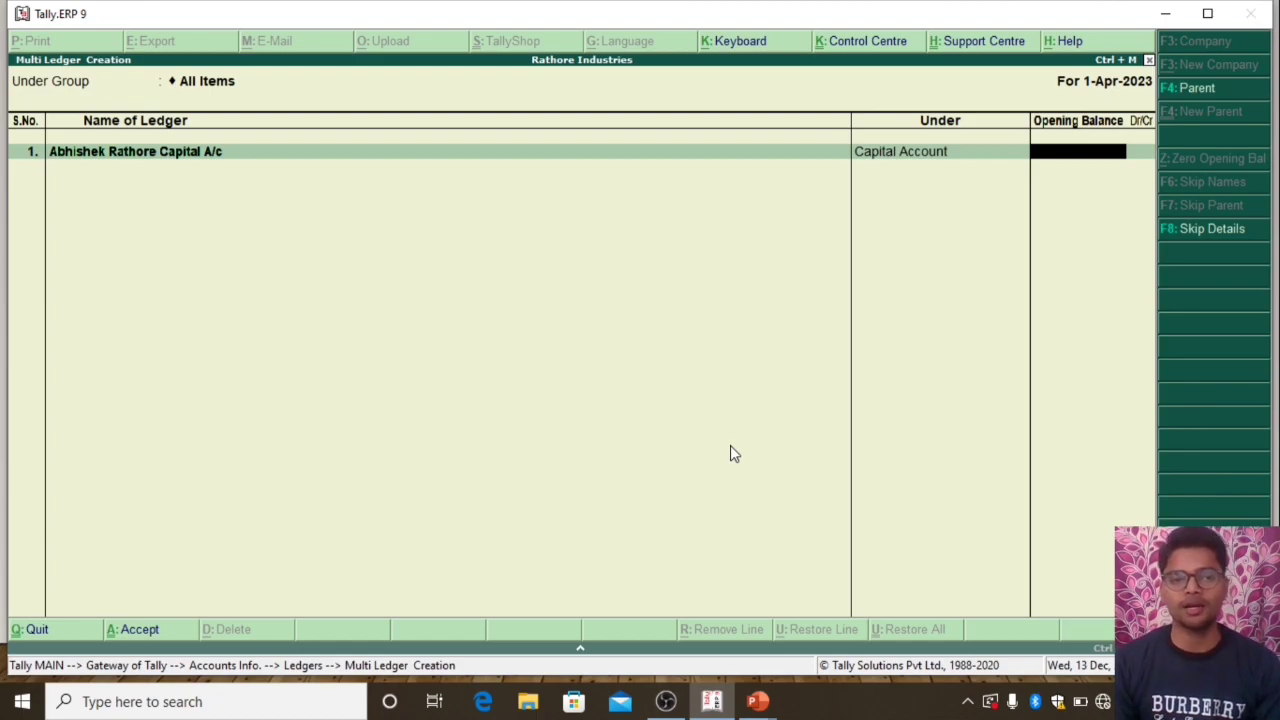
key("Return")
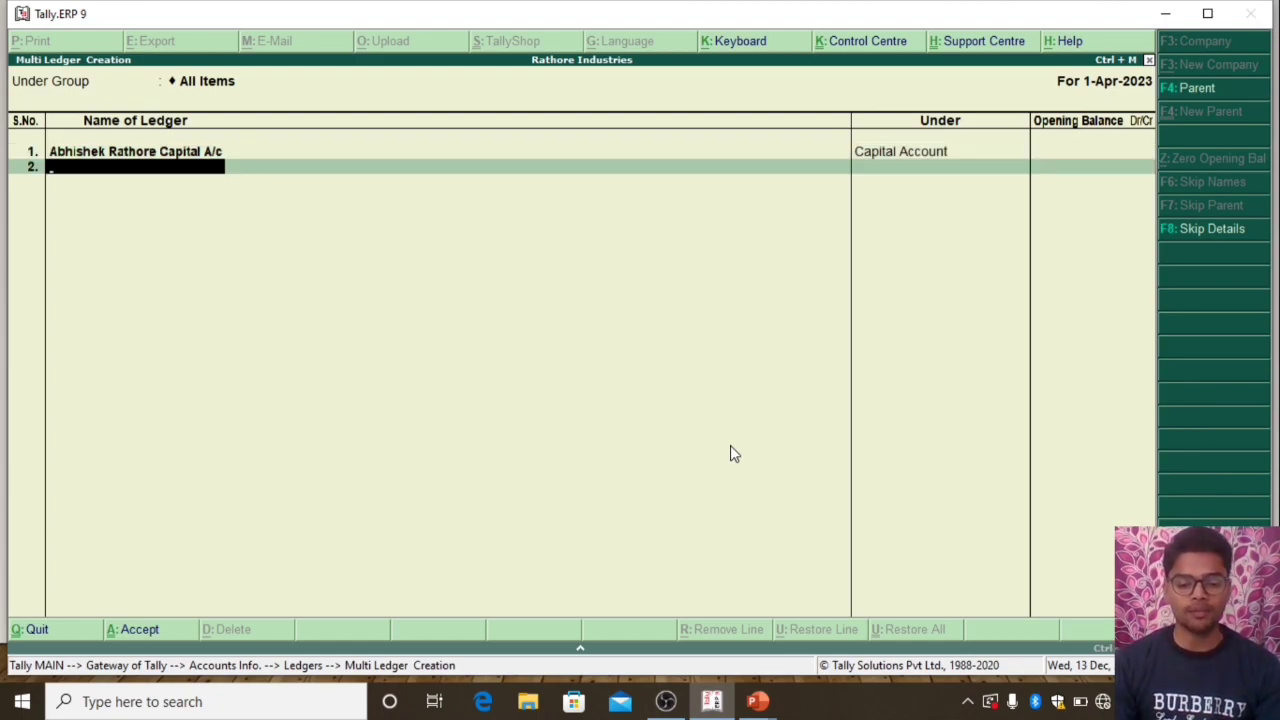
Add a second ledger named "Building Rent Receive" under Indirect Incomes, leaving its opening balance blank
type("Build")
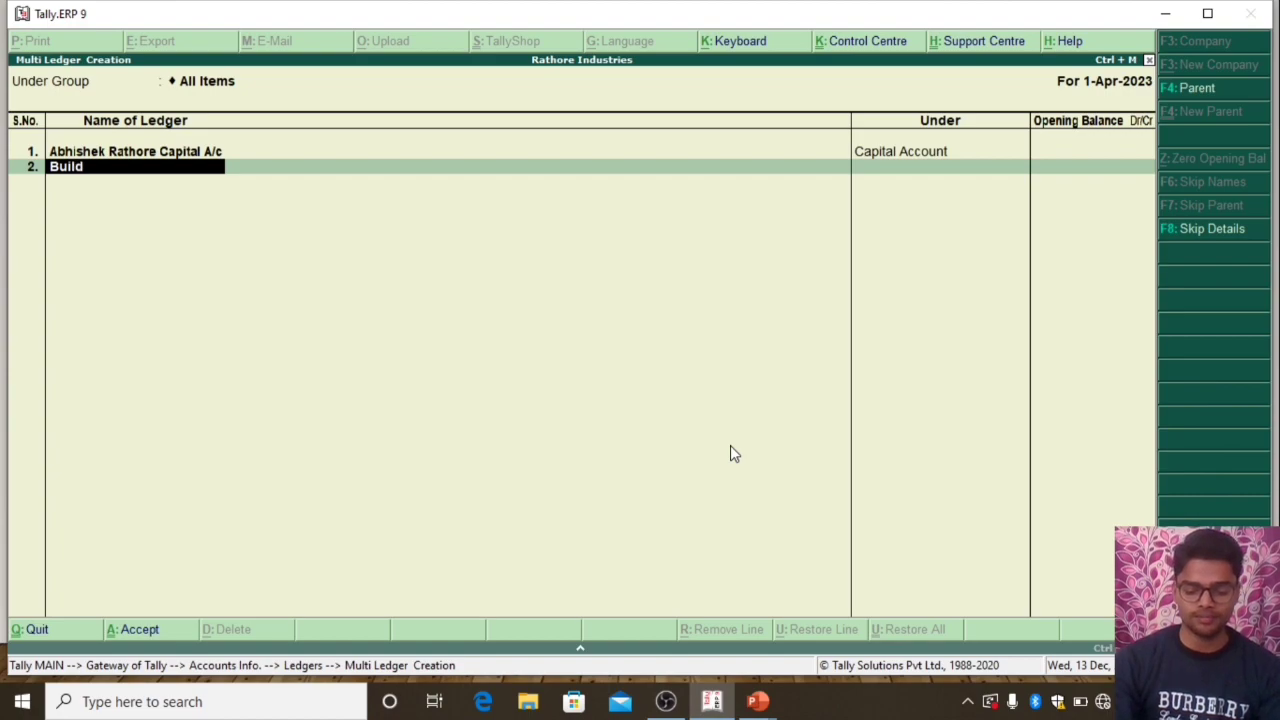
type("ing Rent R")
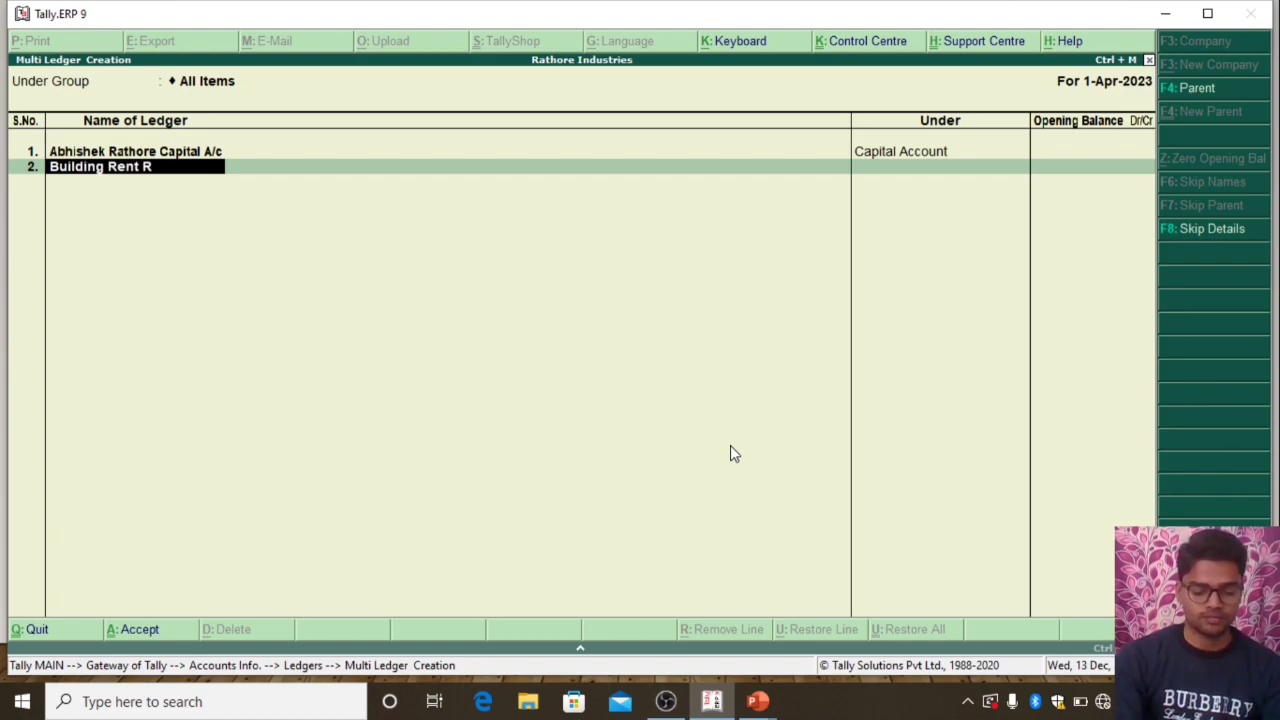
type("eceive")
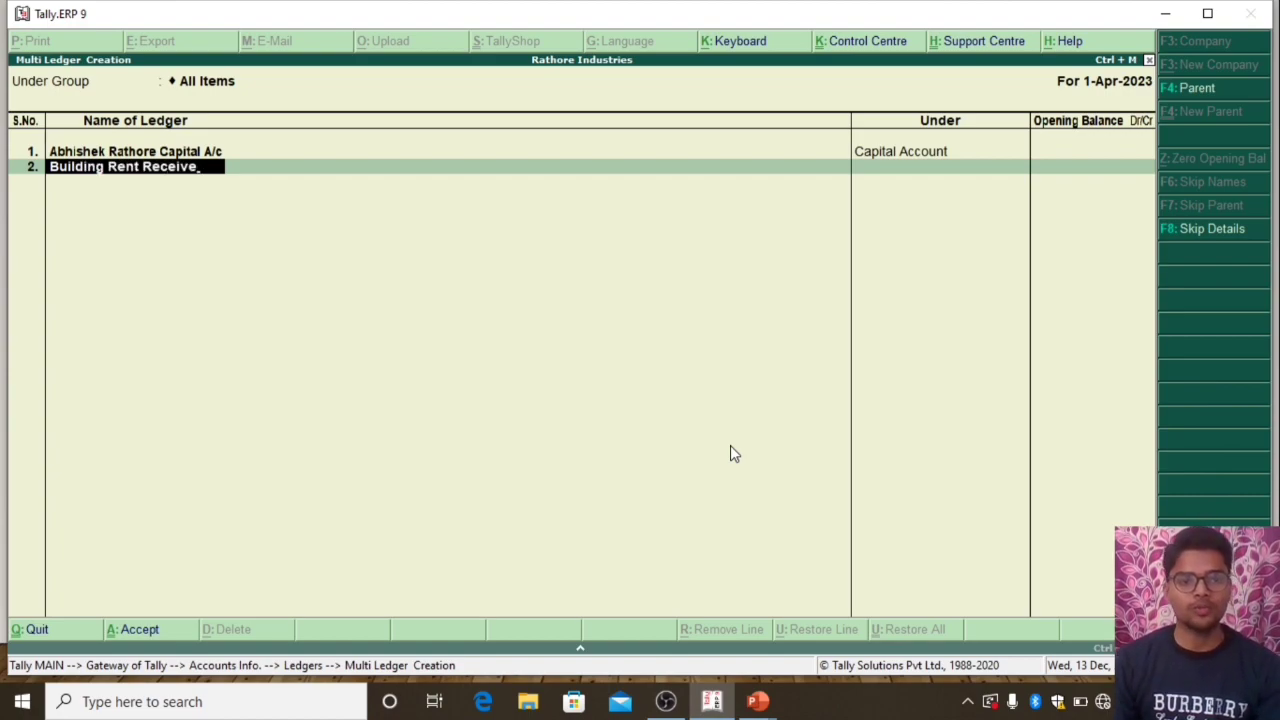
key("Return")
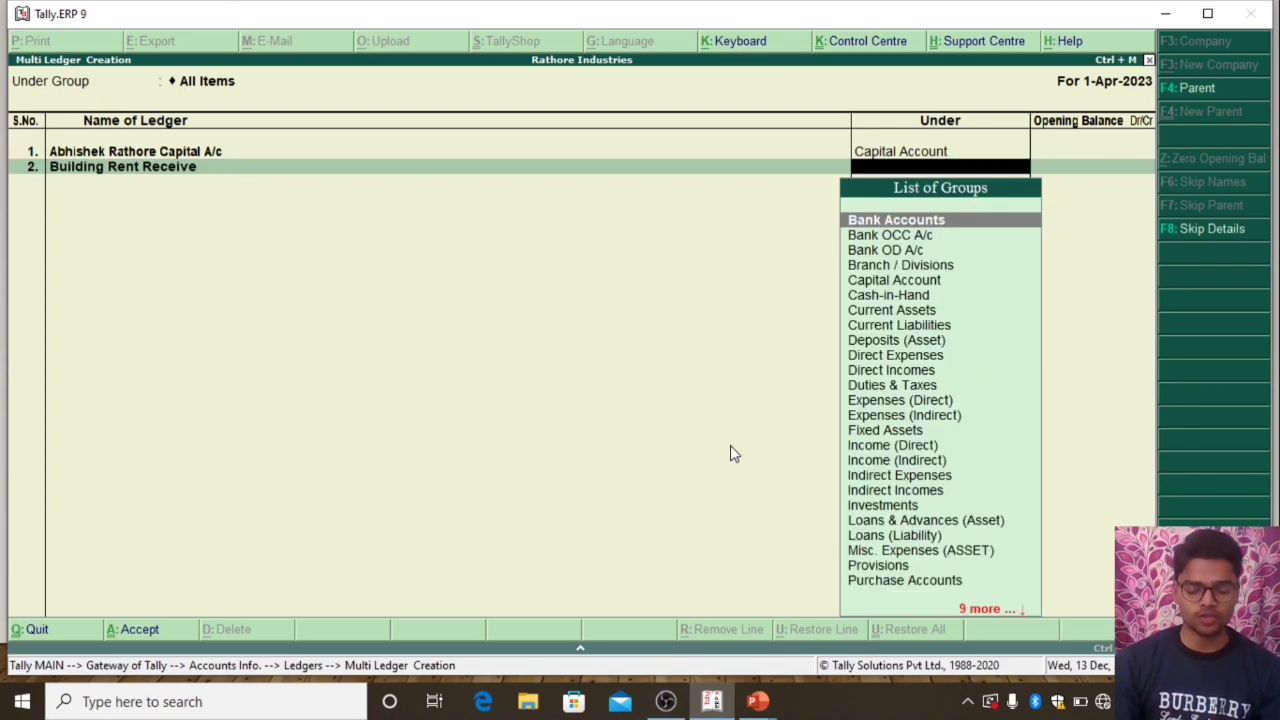
type("In")
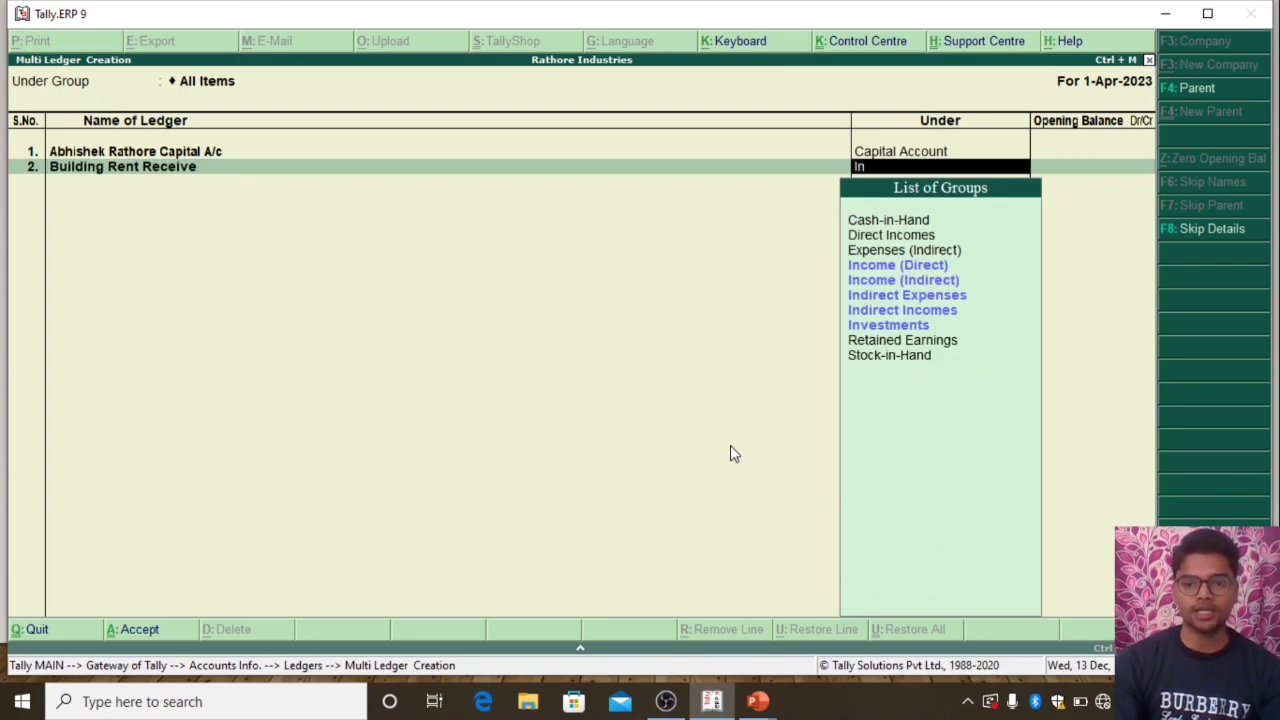
key("Down")
key("Up")
key("Down")
key("Down")
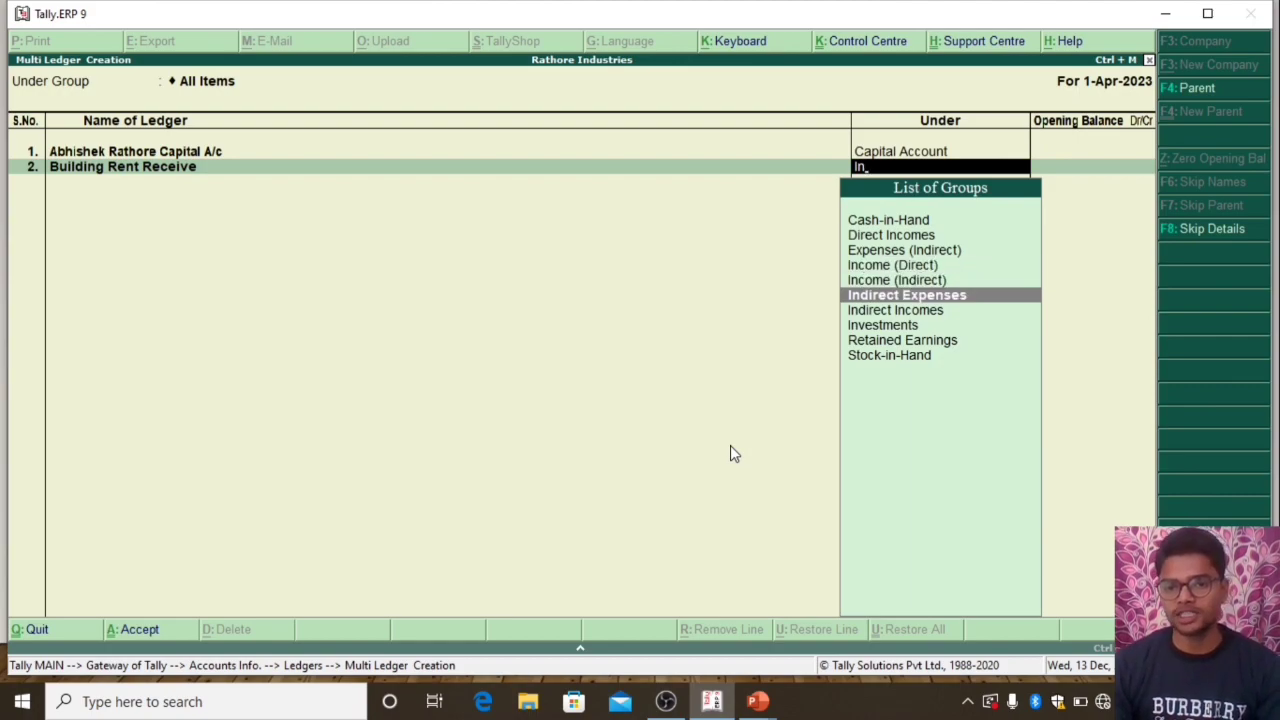
key("Down")
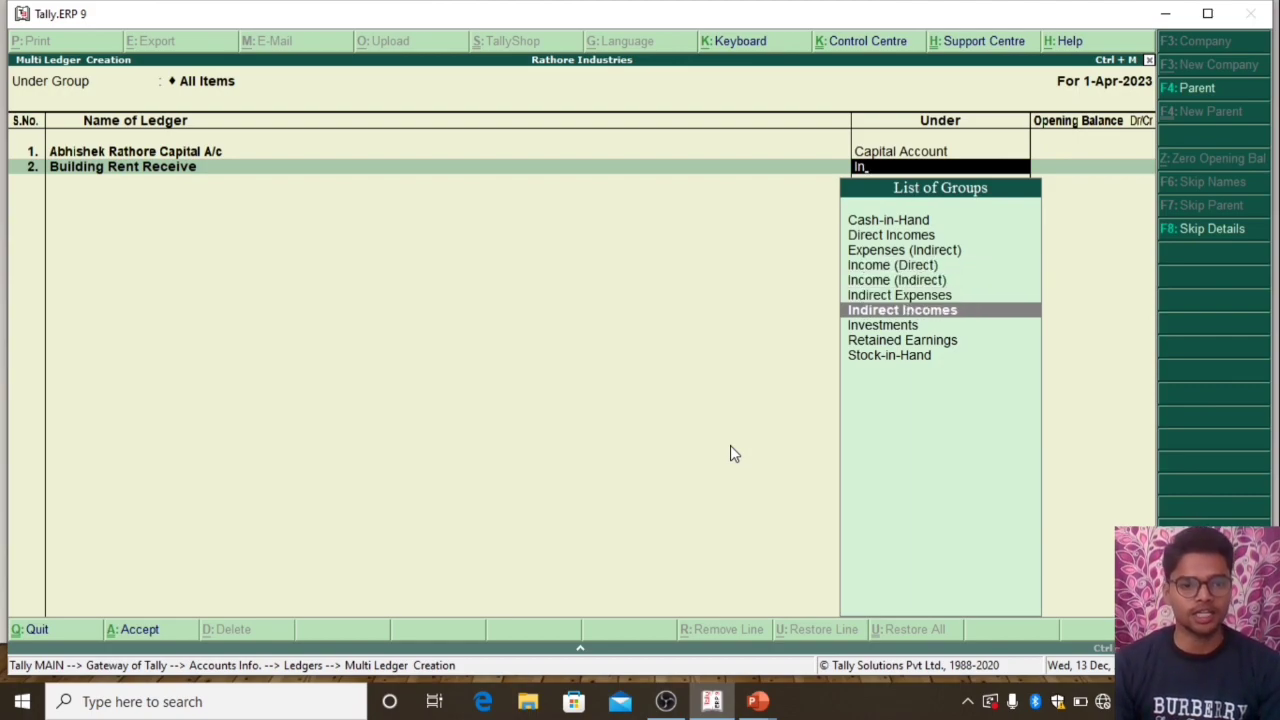
key("Return")
key("Return")
Name the third ledger "Light Bill Receive A/c"
type("Light Bill Pay A/c")
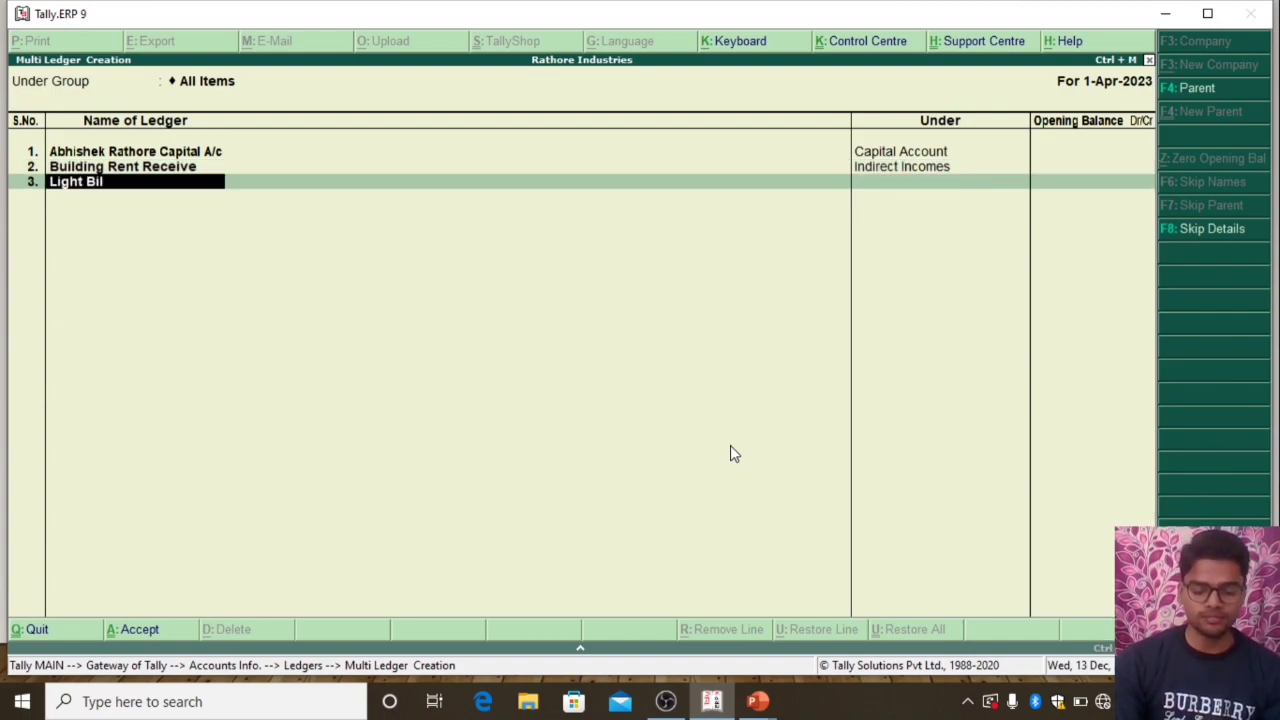
key("BackSpace")
key("BackSpace")
key("BackSpace")
key("BackSpace")
key("BackSpace")
key("BackSpace")
key("BackSpace")
key("BackSpace")
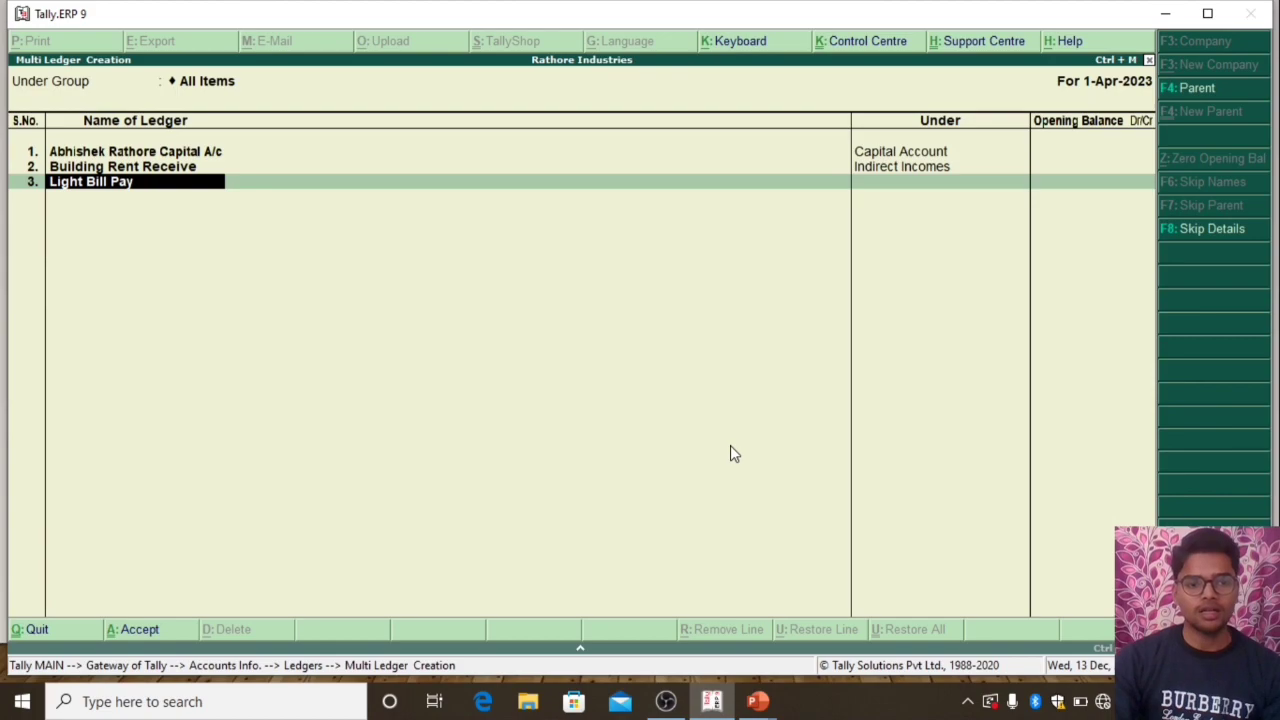
type("Receive A/c")
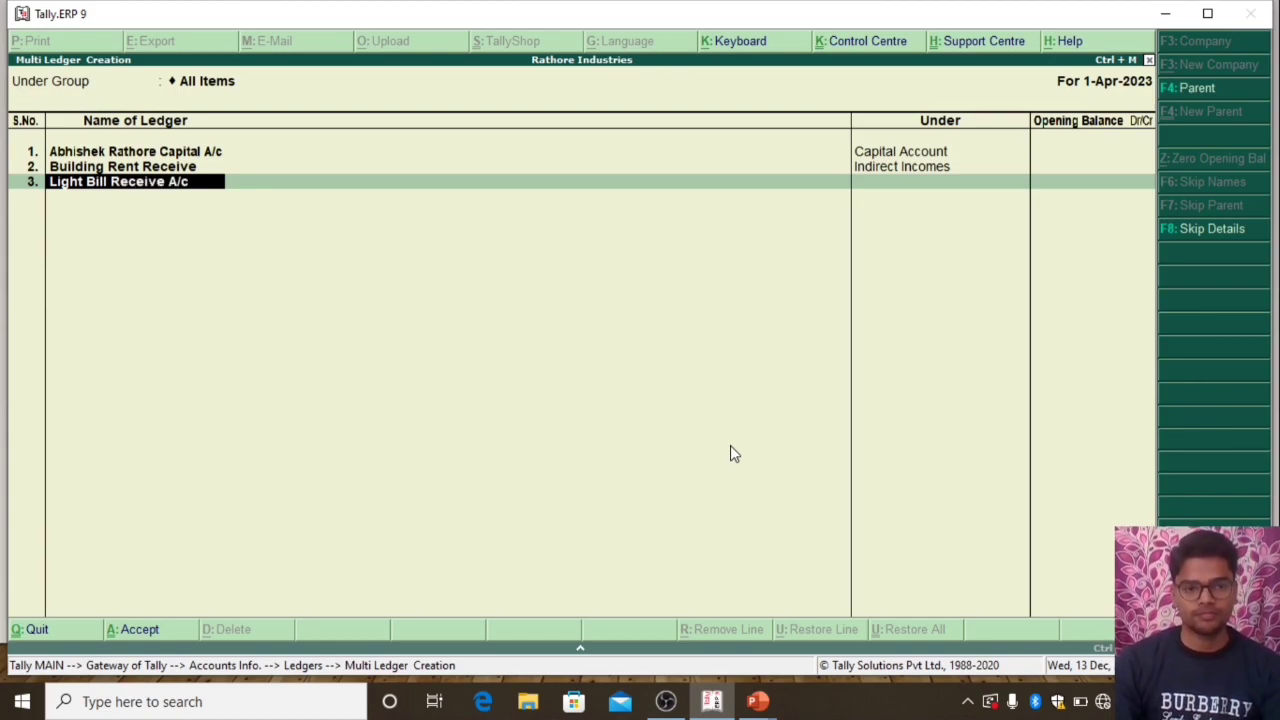
Place the third ledger under Indirect Incomes and leave its opening balance blank
key("Return")
type("In")
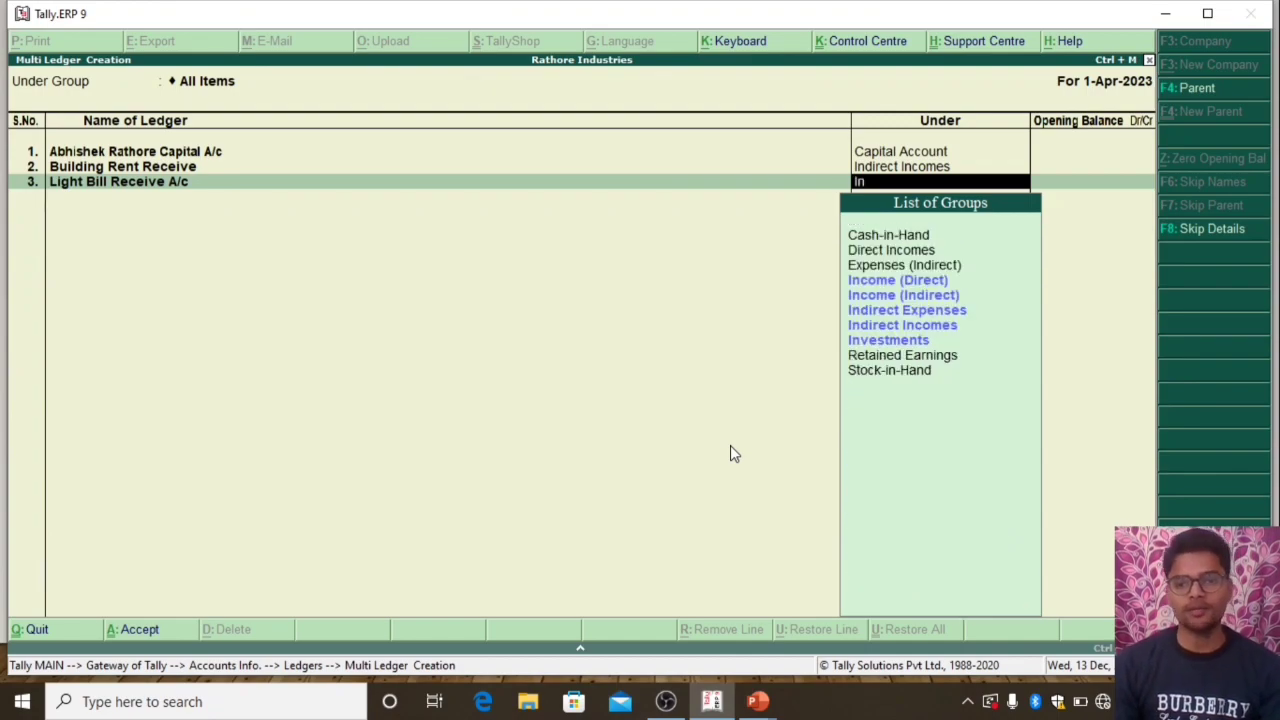
key("Down")
key("Down")
key("Return")
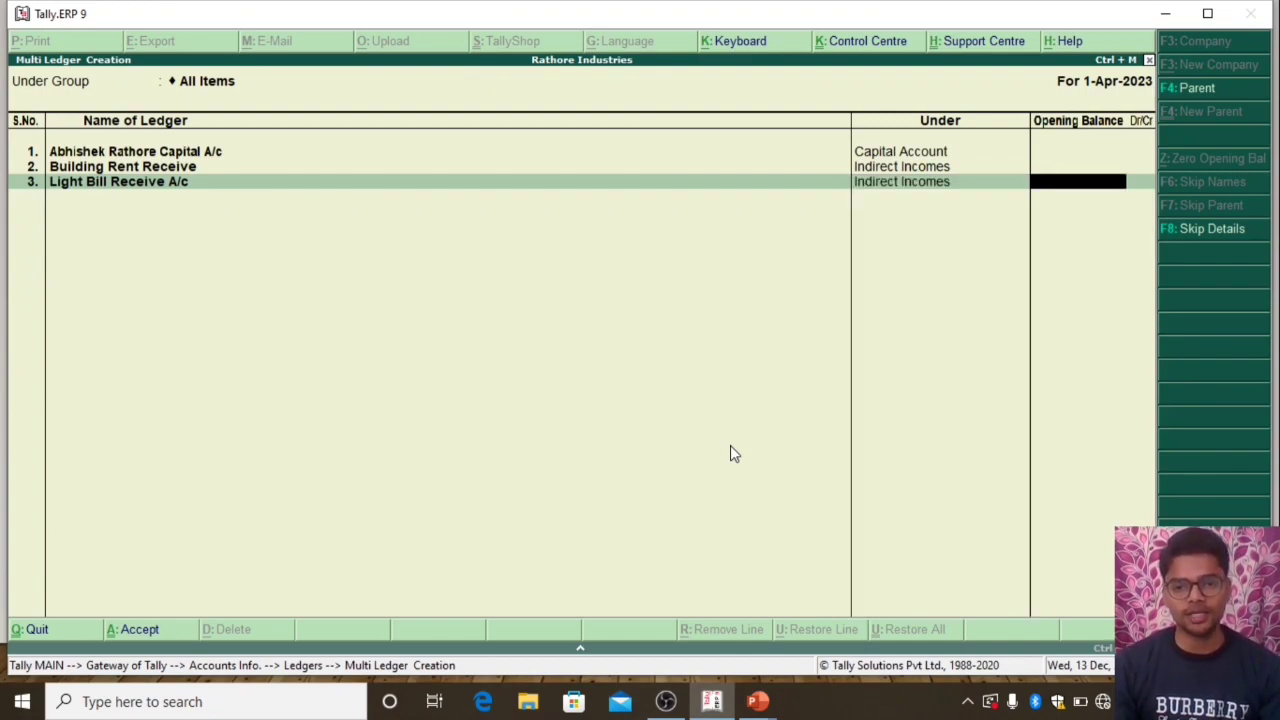
key("Return")
Add a fourth ledger named "Delivery Charge Rec A/c" under Direct Incomes, leaving its opening balance blank
type("De")
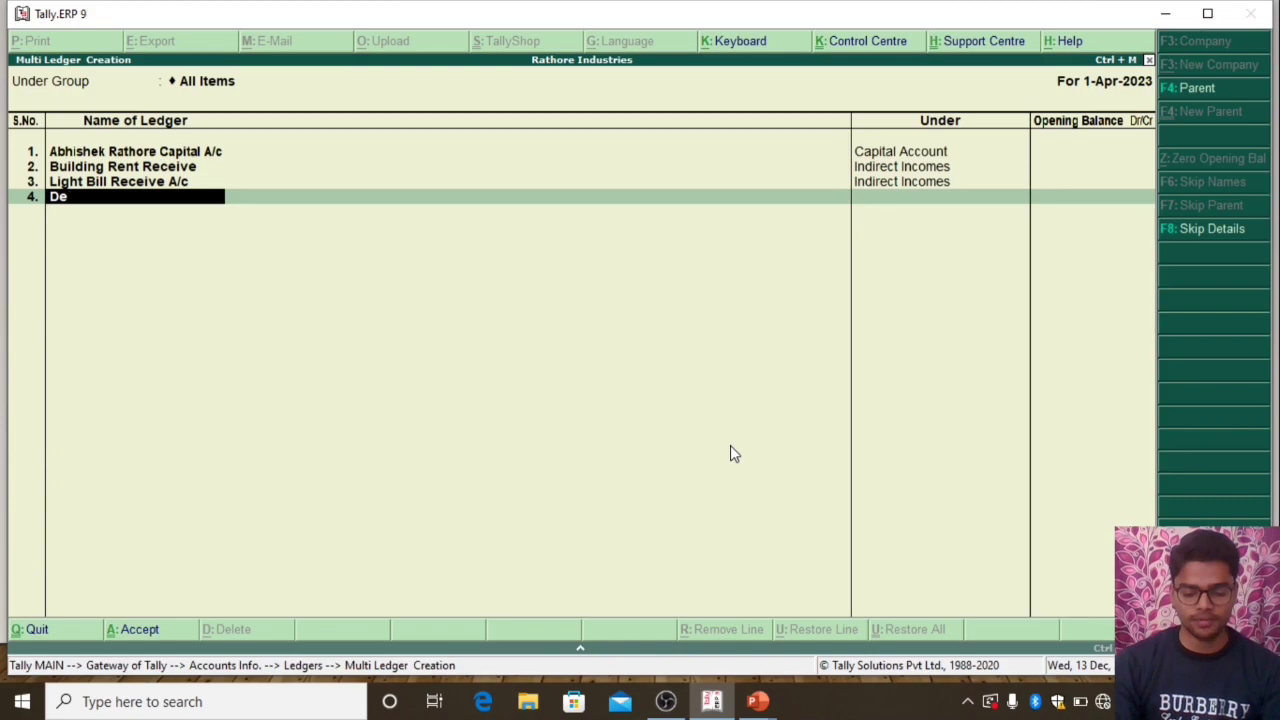
type("livery charg")
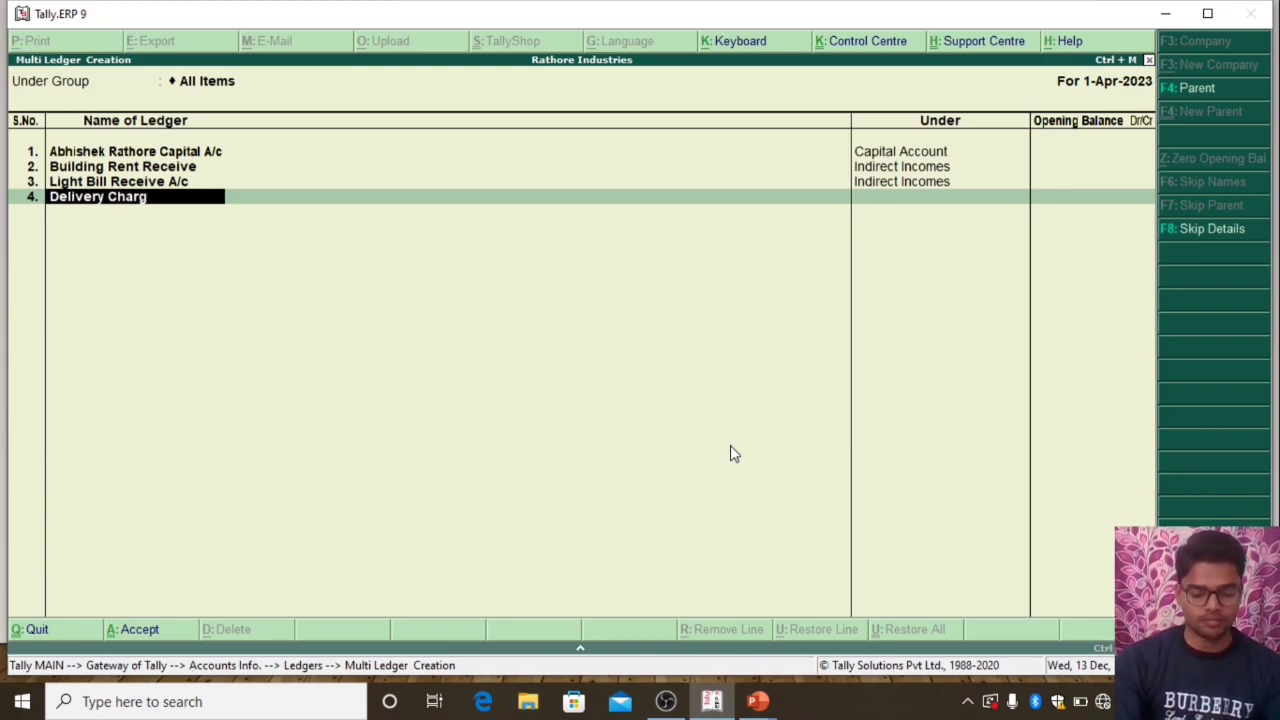
type("e Rec A/c")
key("Return")
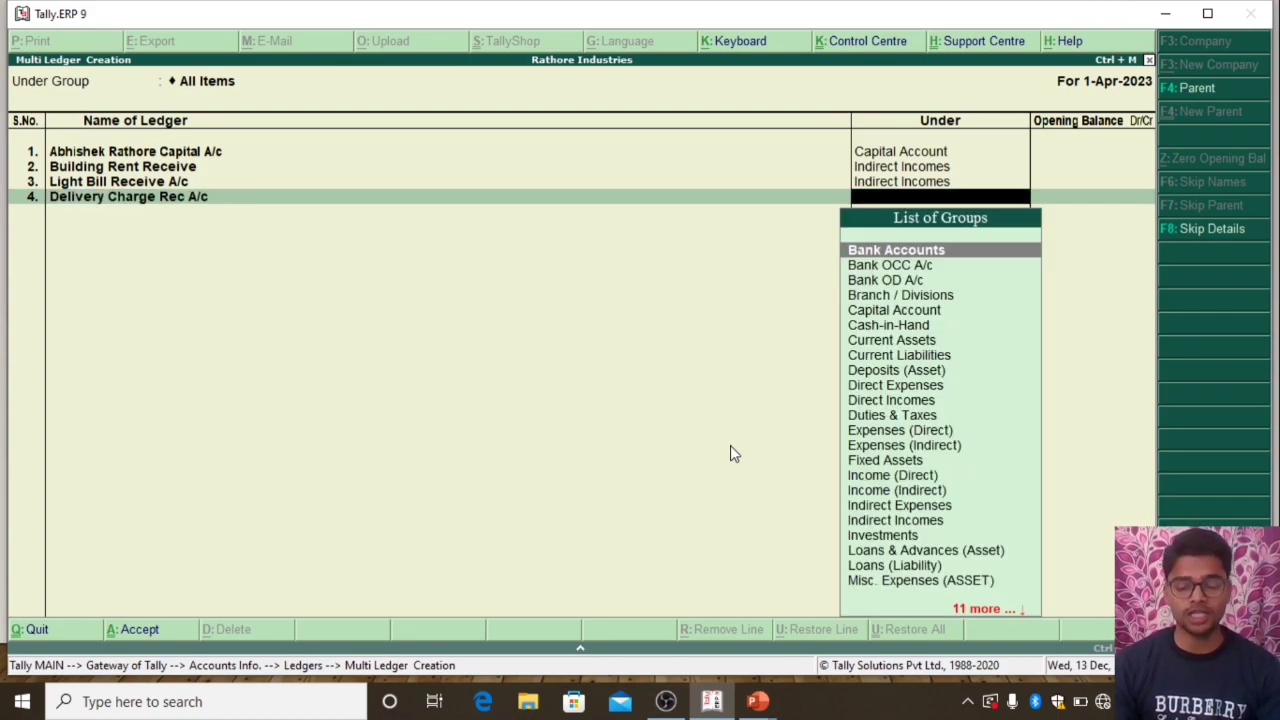
type("Di")
key("Down")
key("Down")
key("Return")
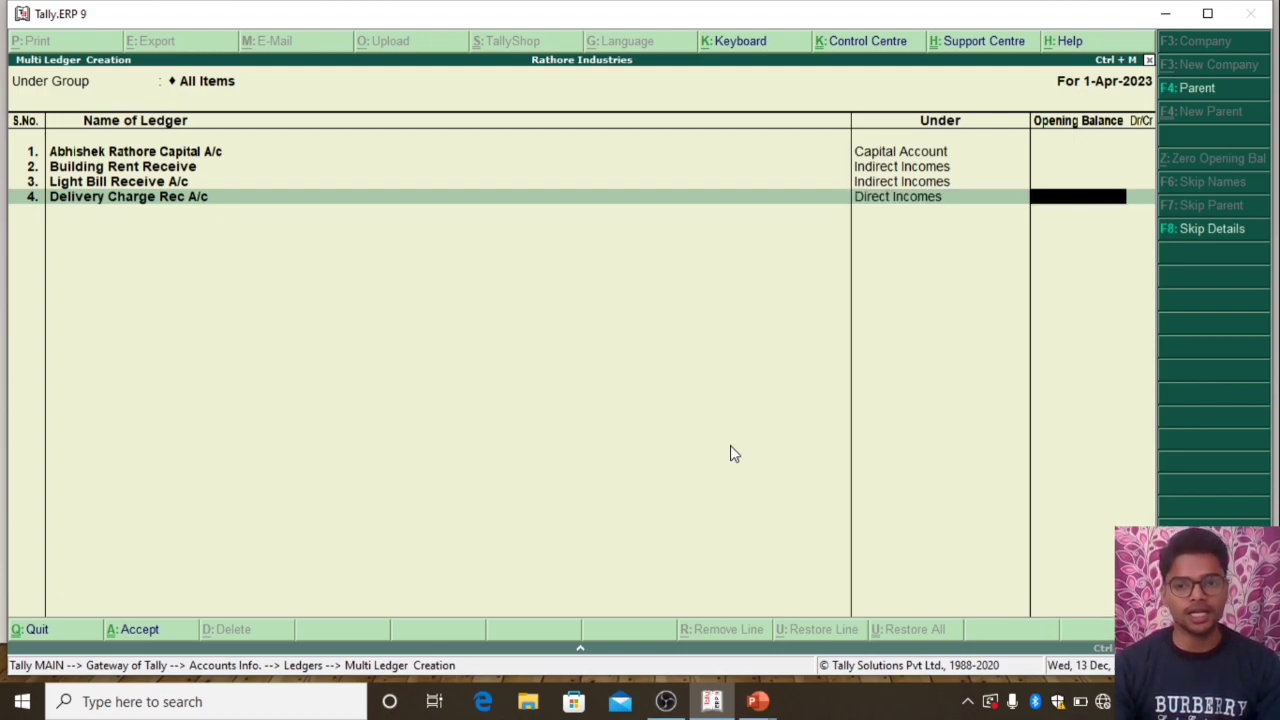
key("Return")
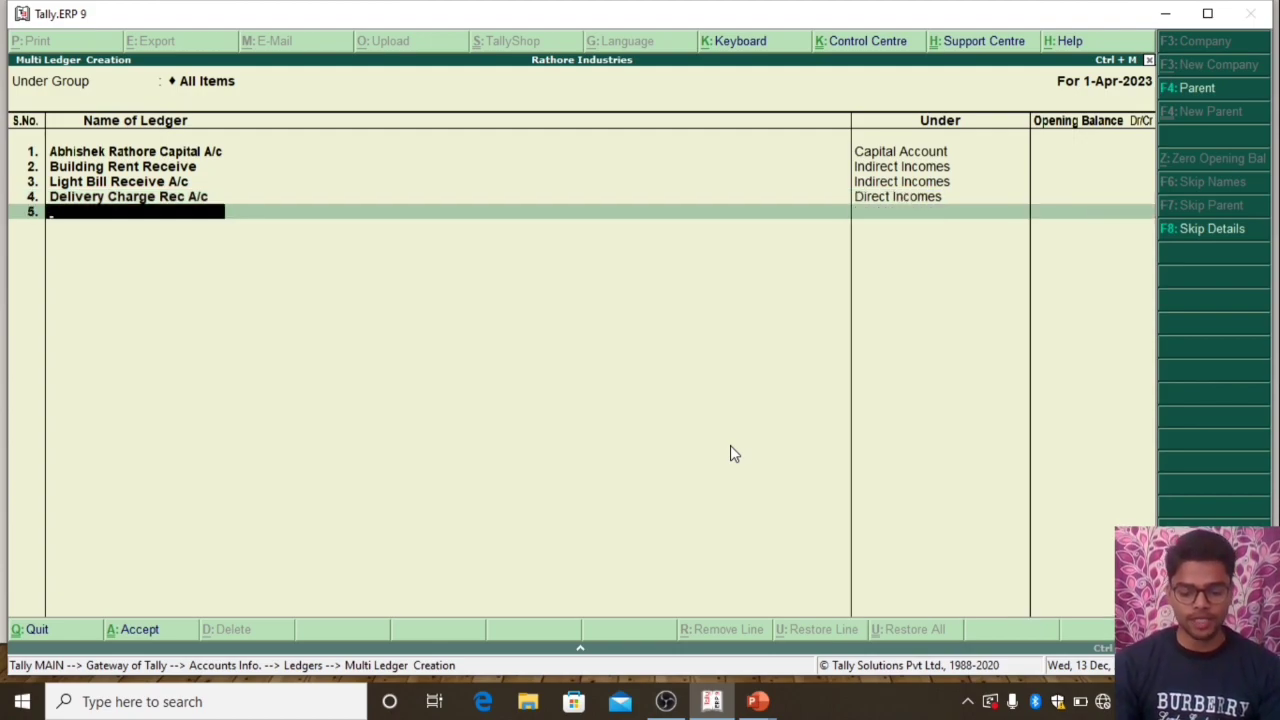
Add a fifth ledger named "Bike Pur A/c" under Fixed Assets, leaving its opening balance blank
type("Bike Pur A/c")
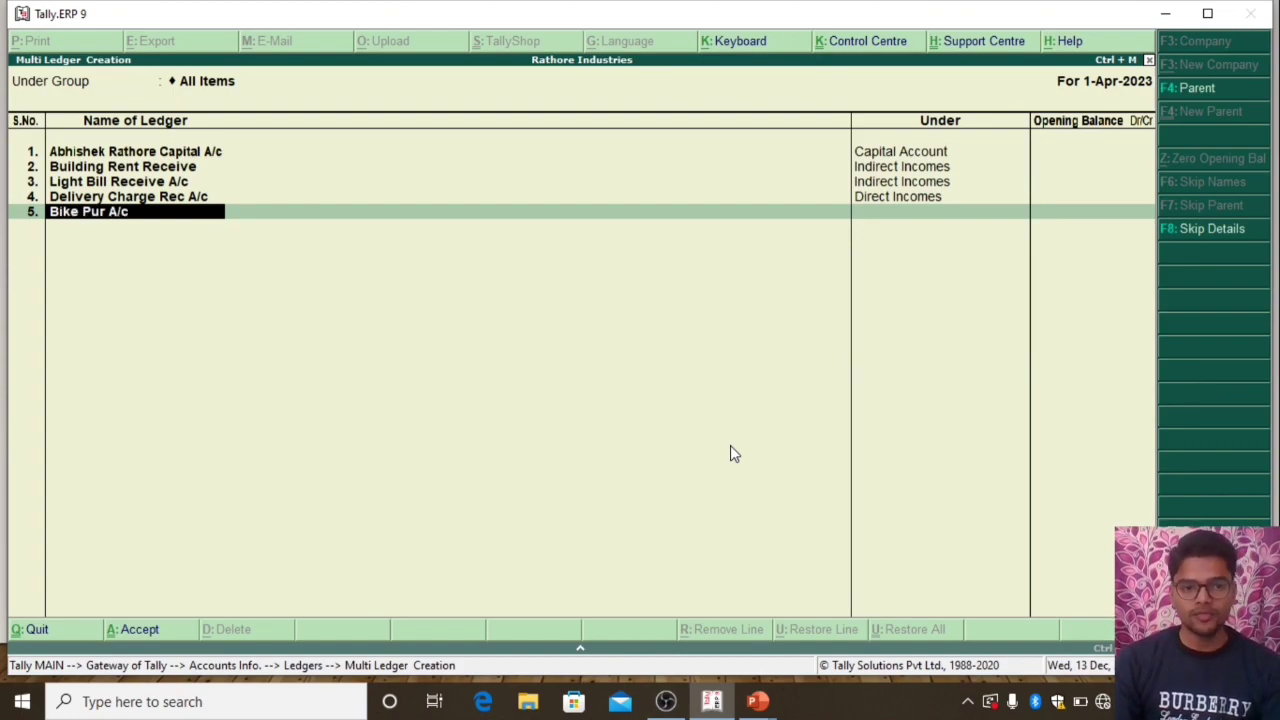
key("Return")
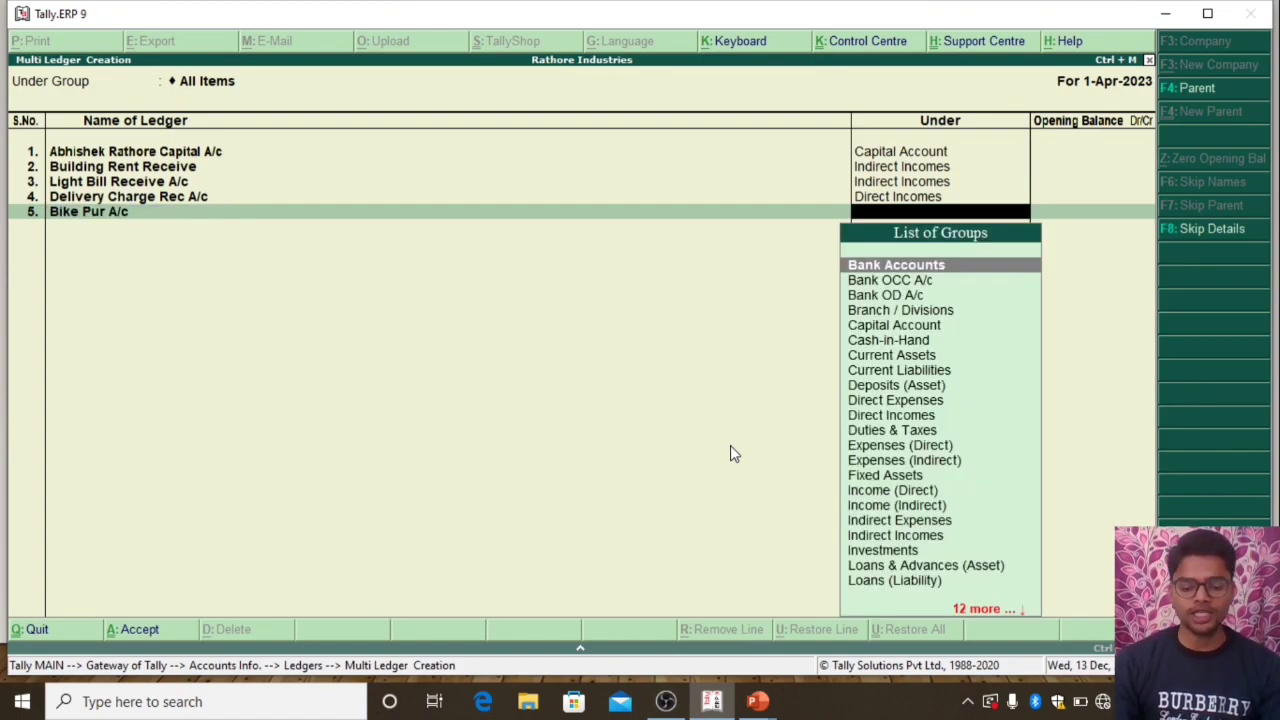
type("Fi")
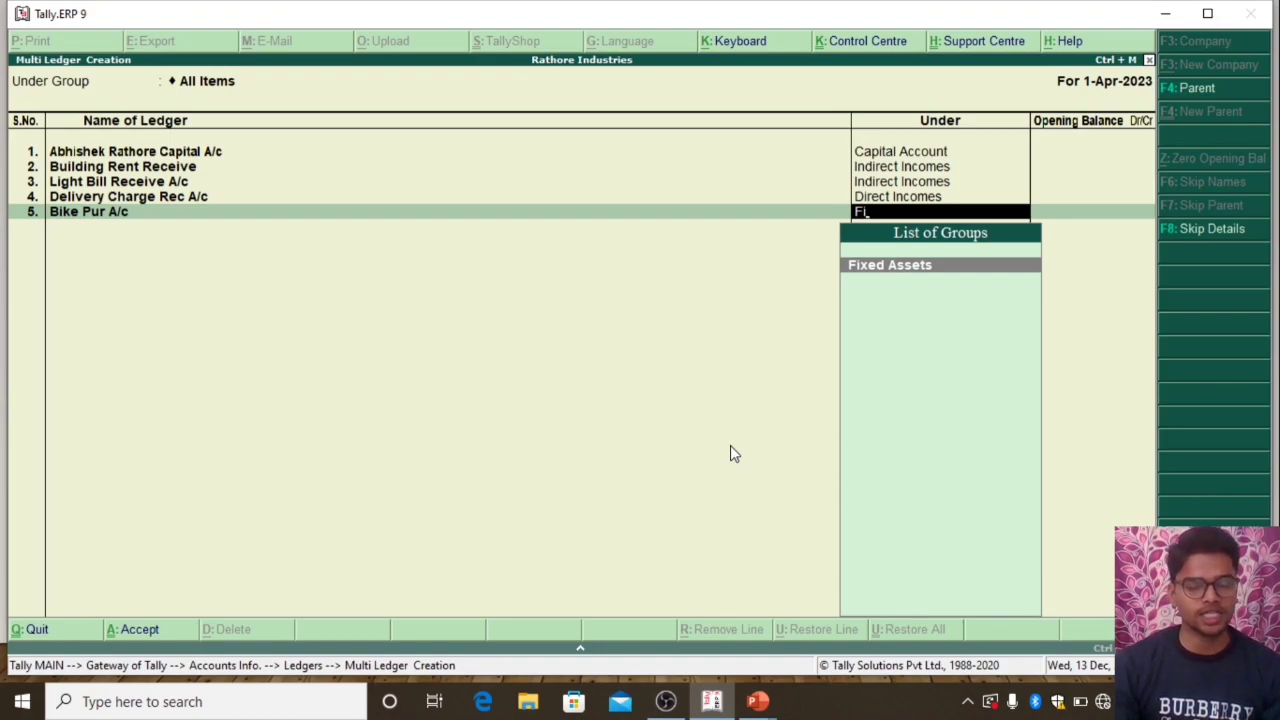
key("Return")
key("Return")
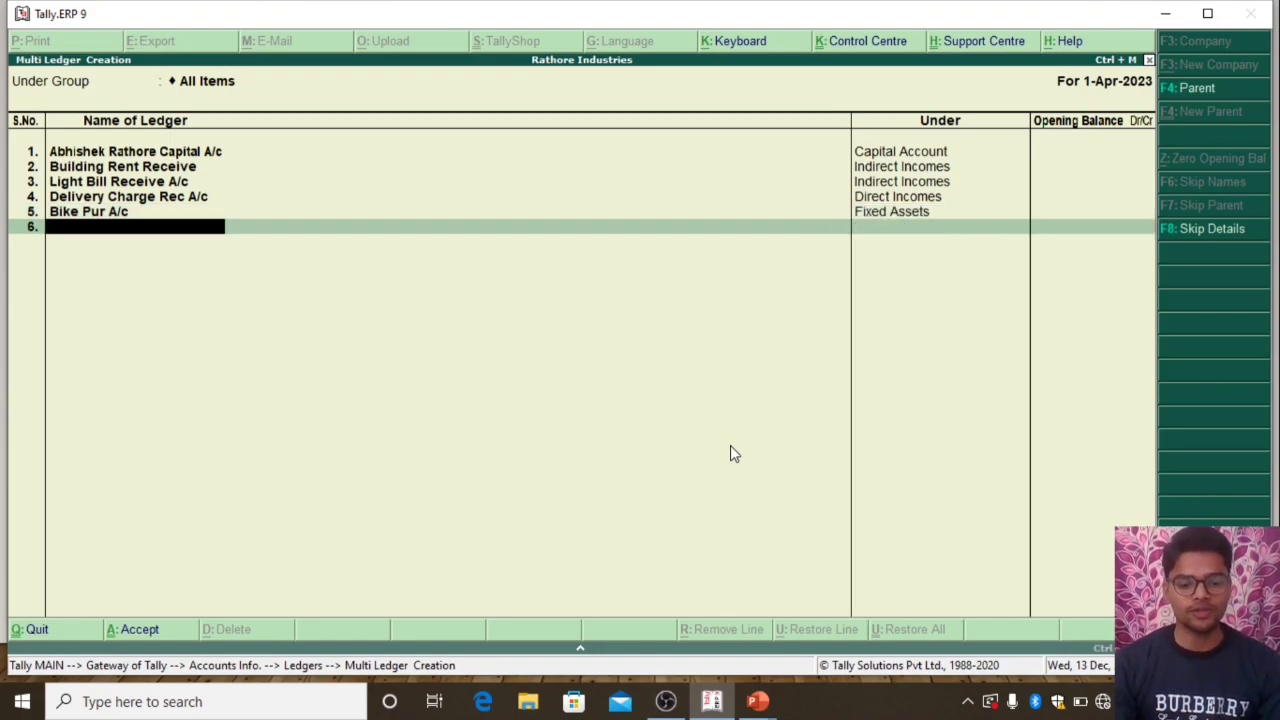
Add a sixth ledger named "Wages Pay A/c" under Direct Expenses with no opening balance, and save all the ledgers
type("Wa")
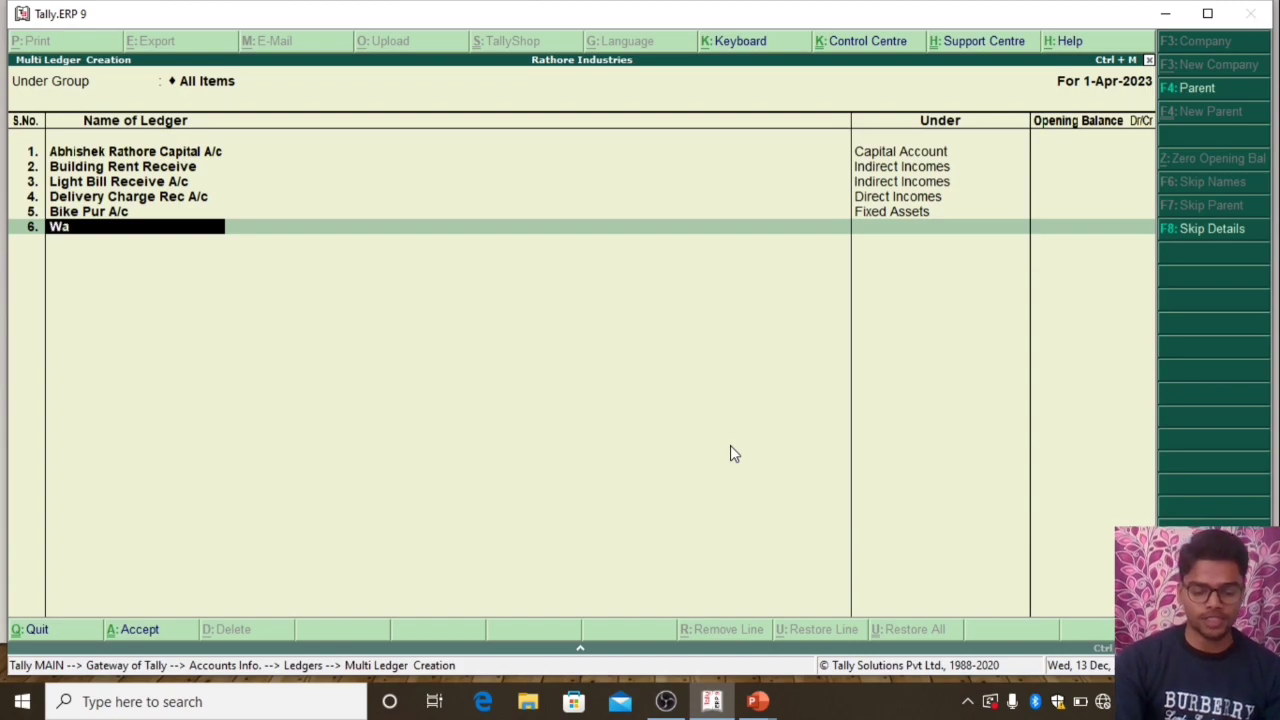
type("ges Pay a/c")
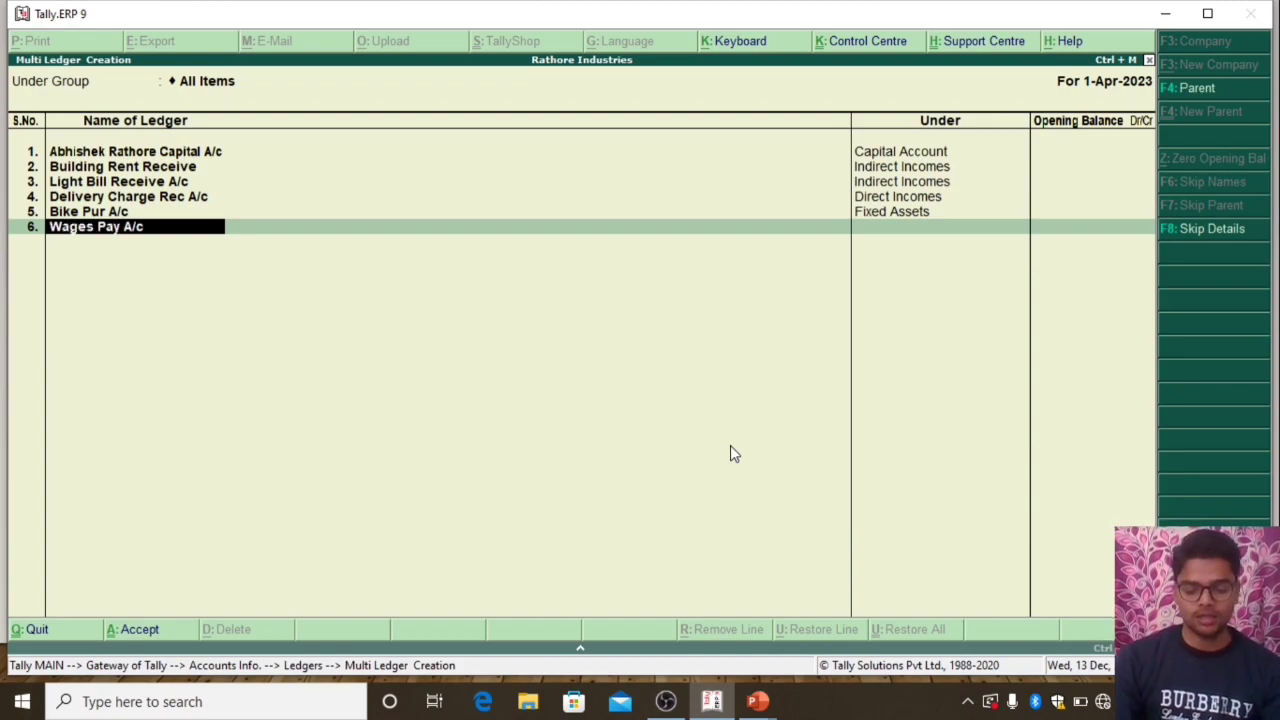
key("Return")
type("Dire")
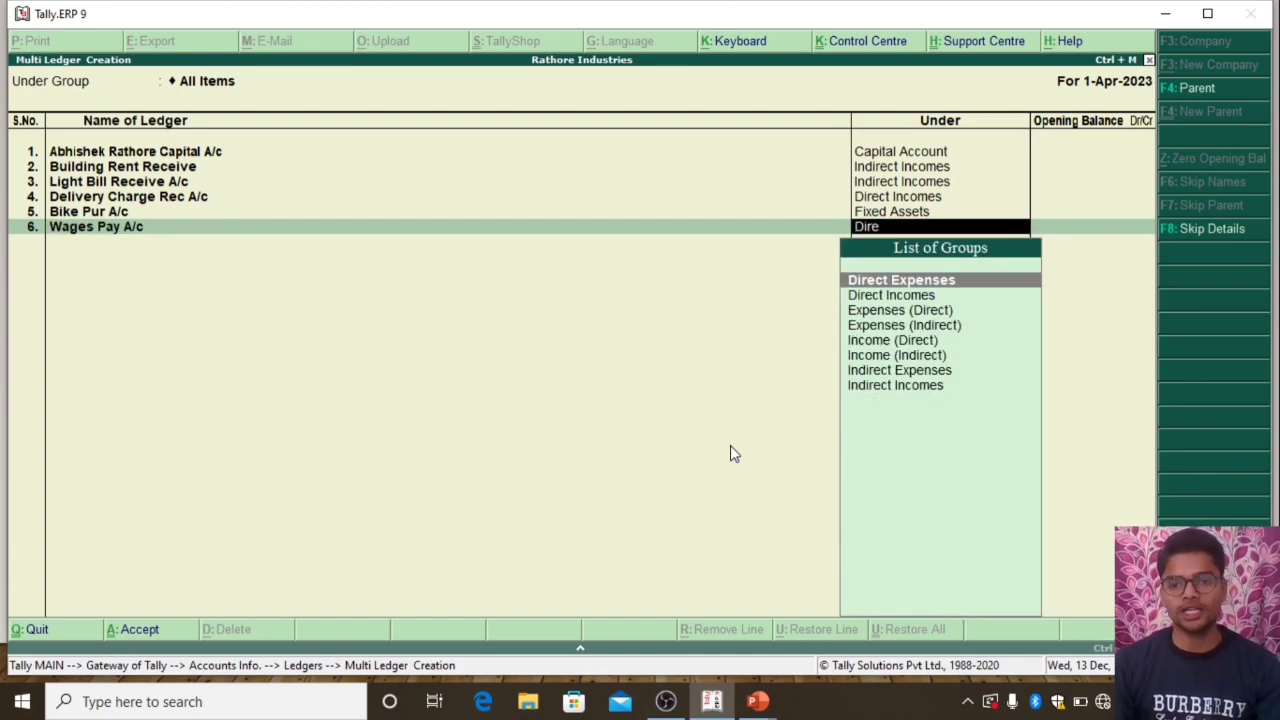
key("Return")
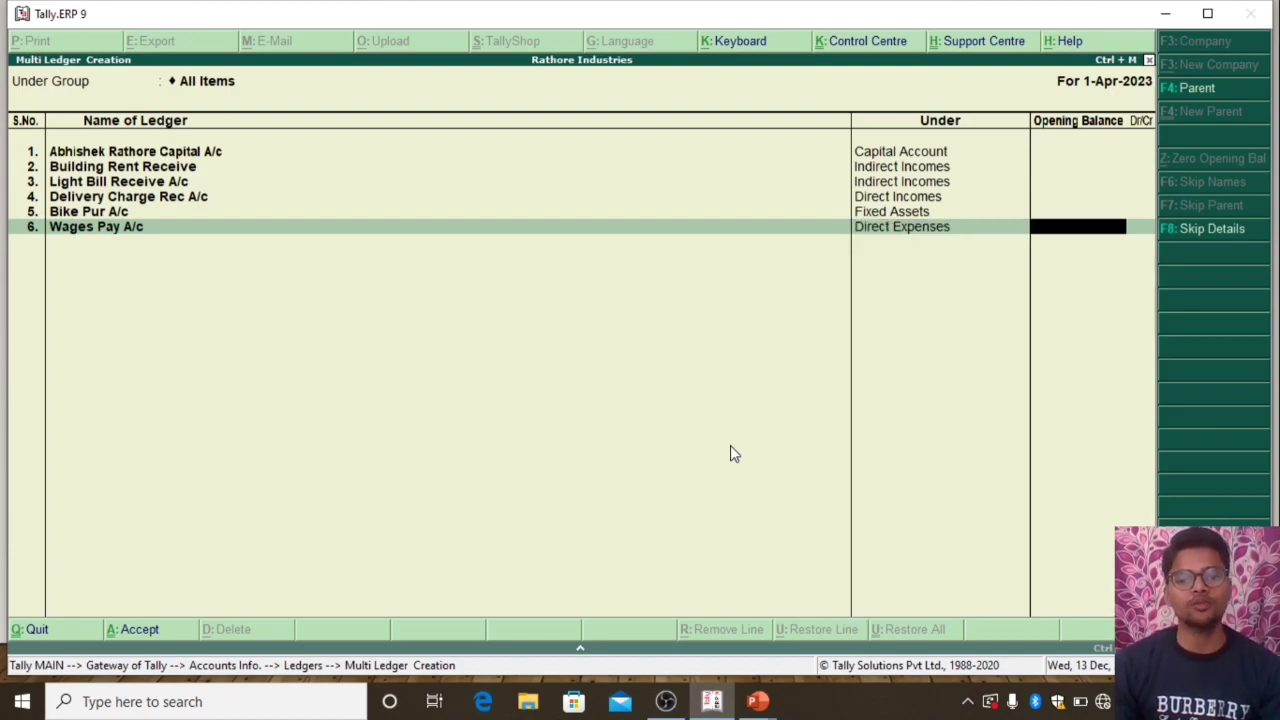
key("Return")
key("Return")
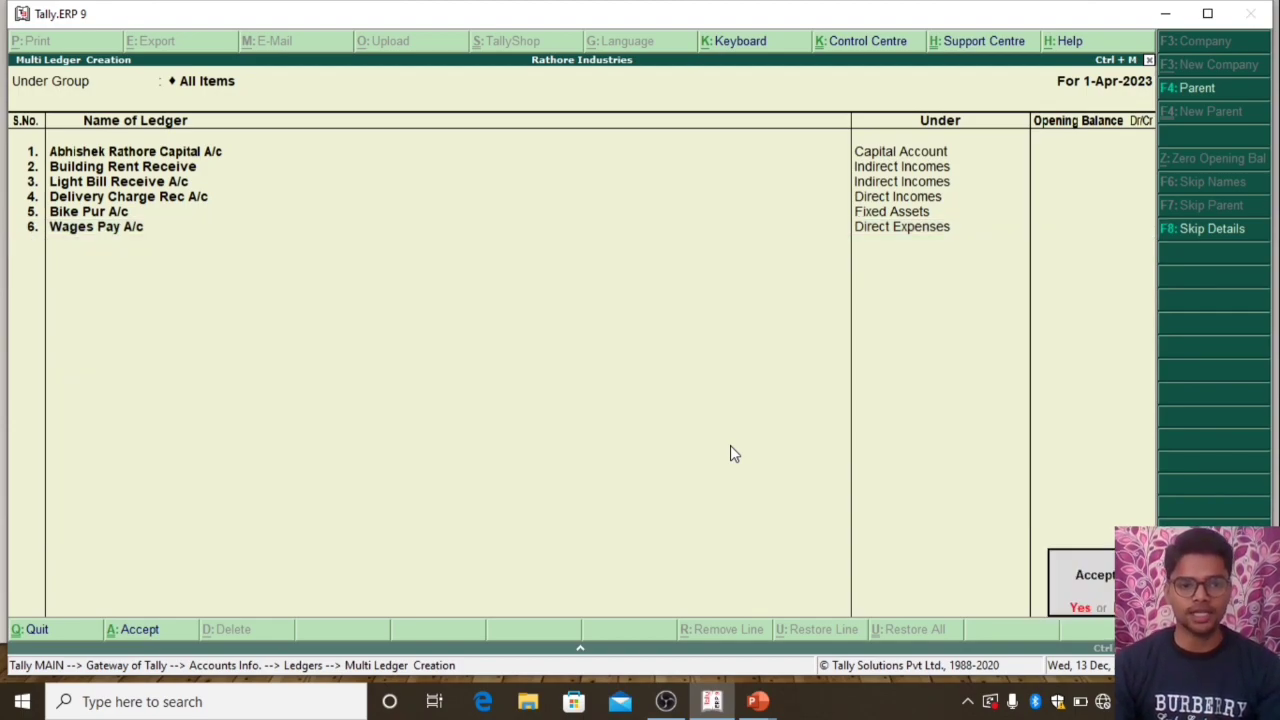
key("y")
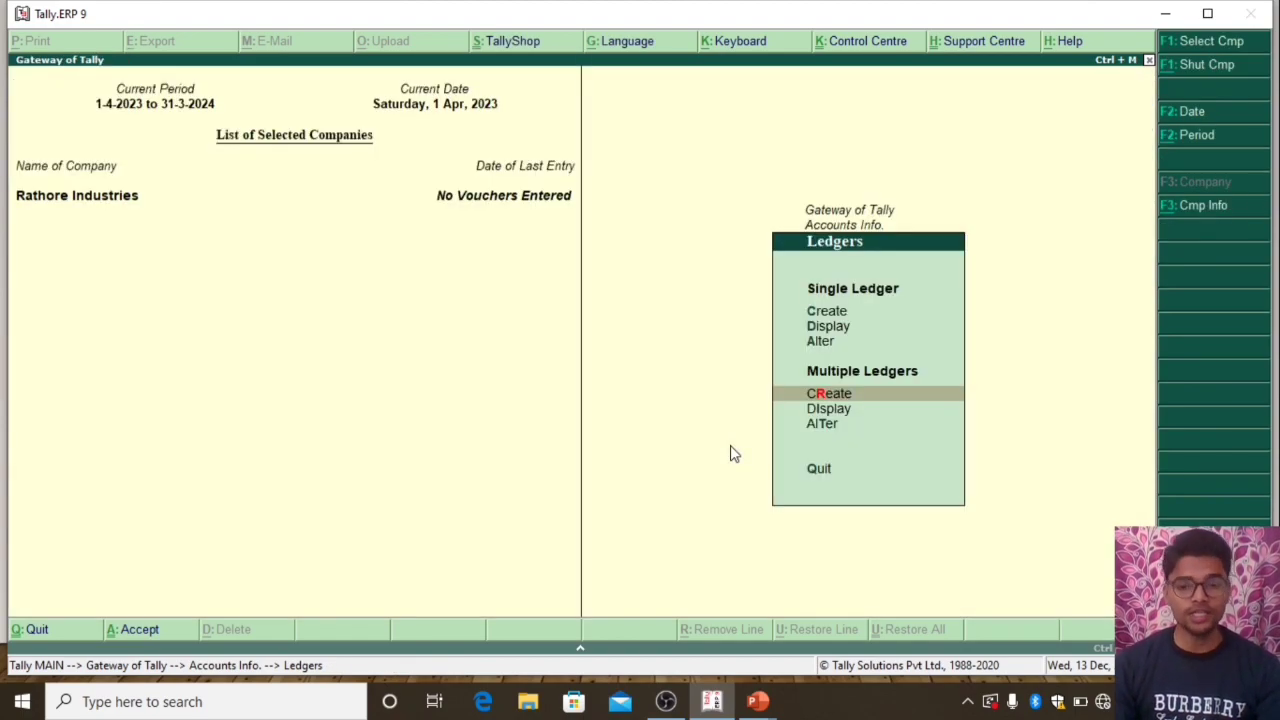
Check the list of single ledgers for the newly created accounts and return to the Gateway of Tally
key("Up")
key("Up")
key("Return")
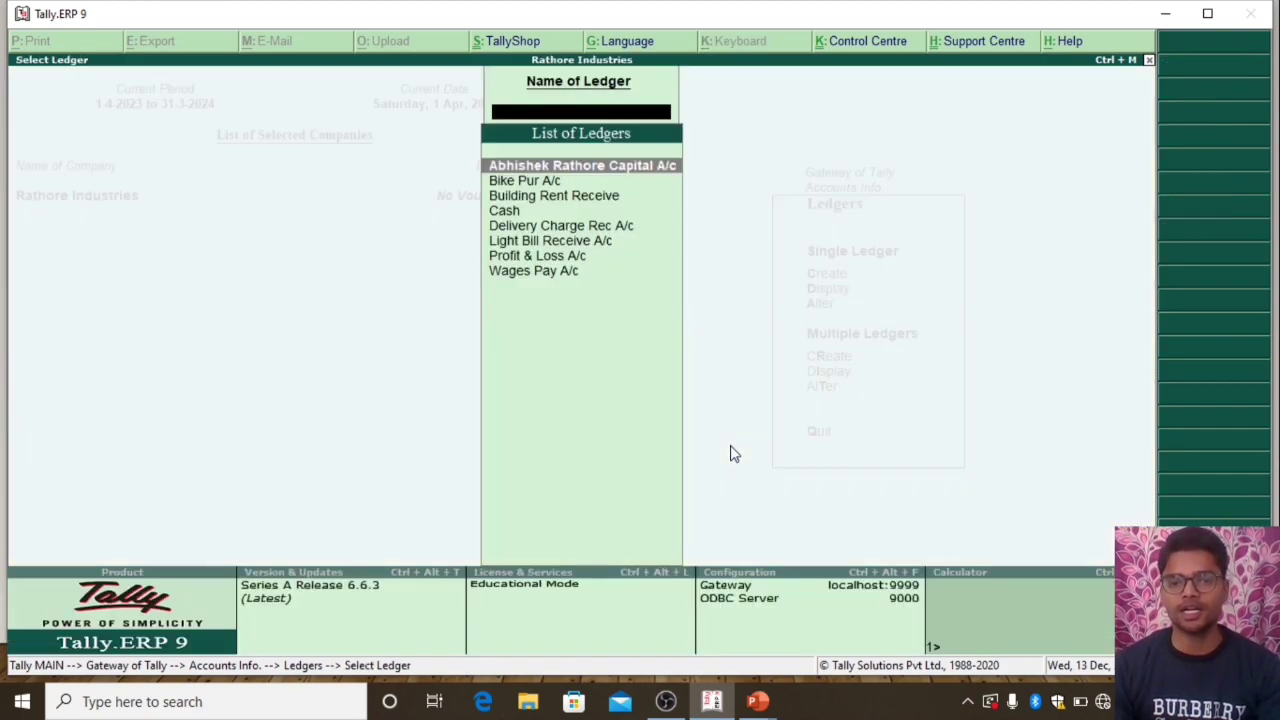
key("Down")
key("Down")
key("Down")
key("Down")
key("Down")
key("Down")
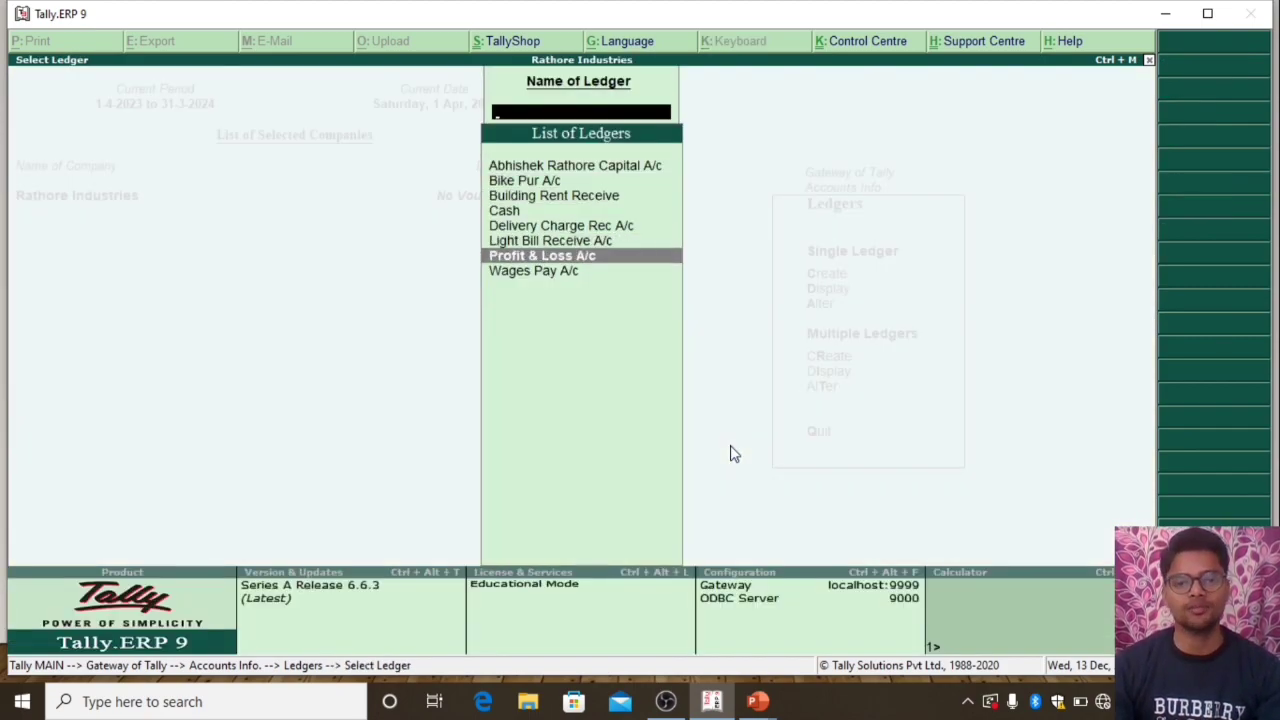
key("Escape")
key("Escape")
key("Escape")
key("Up")
key("Up")
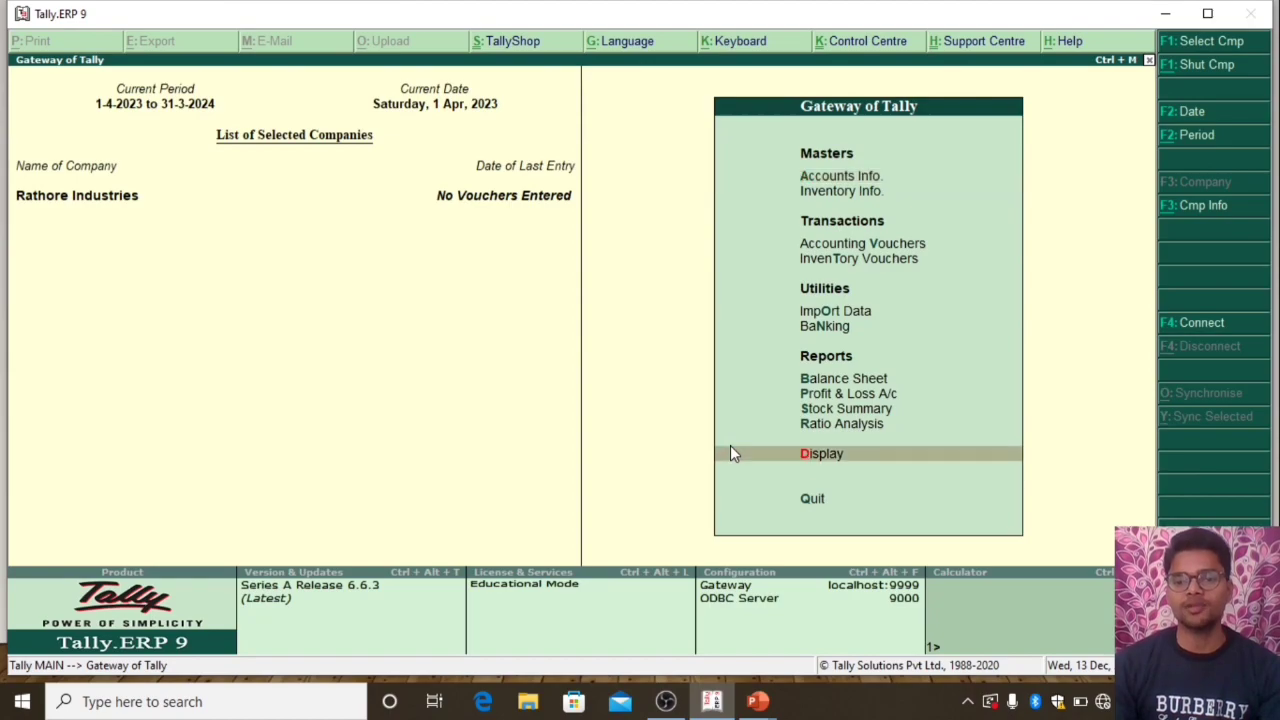
key("Return")
key("Down")
key("Return")
key("Escape")
key("Up")
key("Return")
key("Escape")
key("Escape")
key("Escape")
key("Escape")
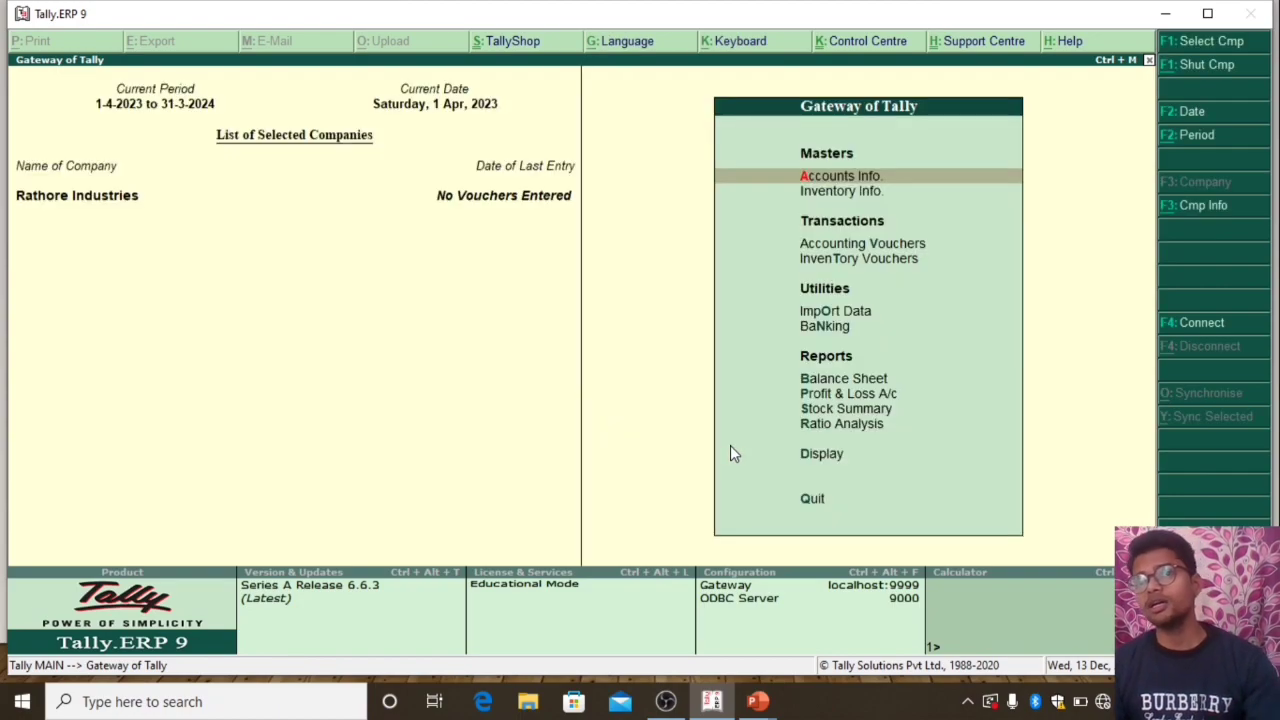
Start a receipt voucher in Accounting Vouchers with Cash as the account
key("Down")
key("Down")
key("Down")
key("Up")
key("Up")
key("Down")
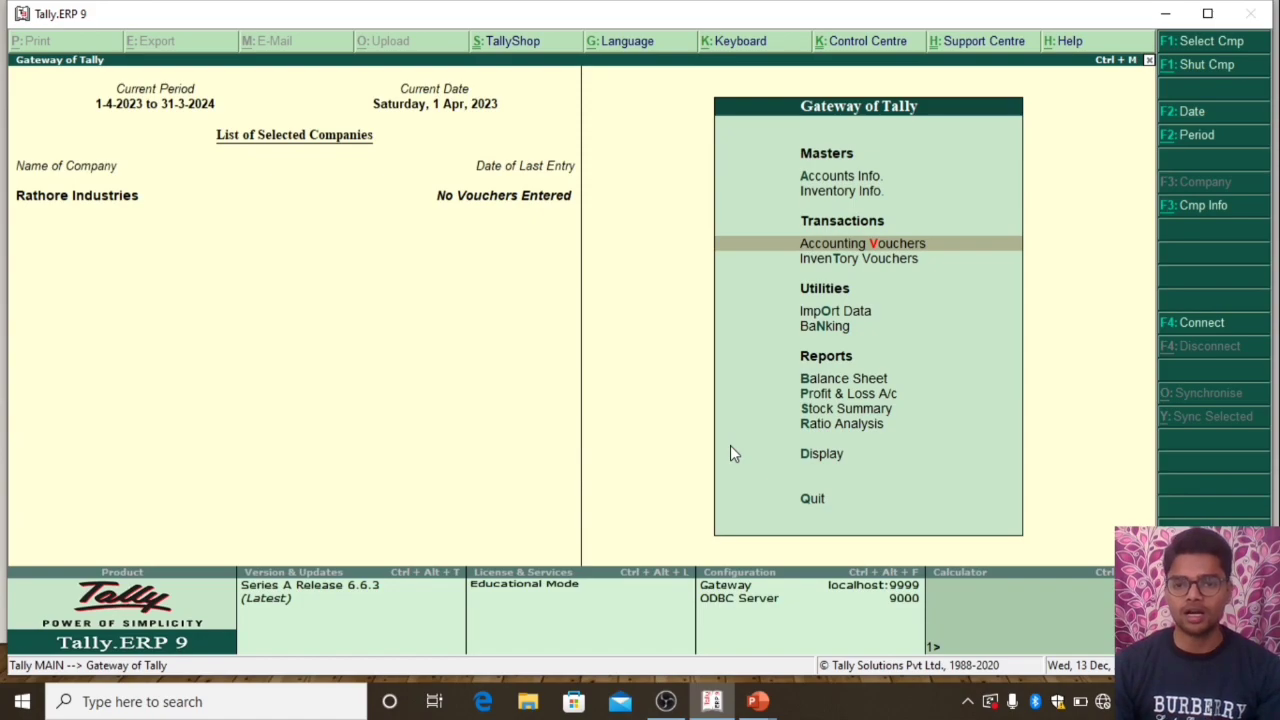
key("Return")
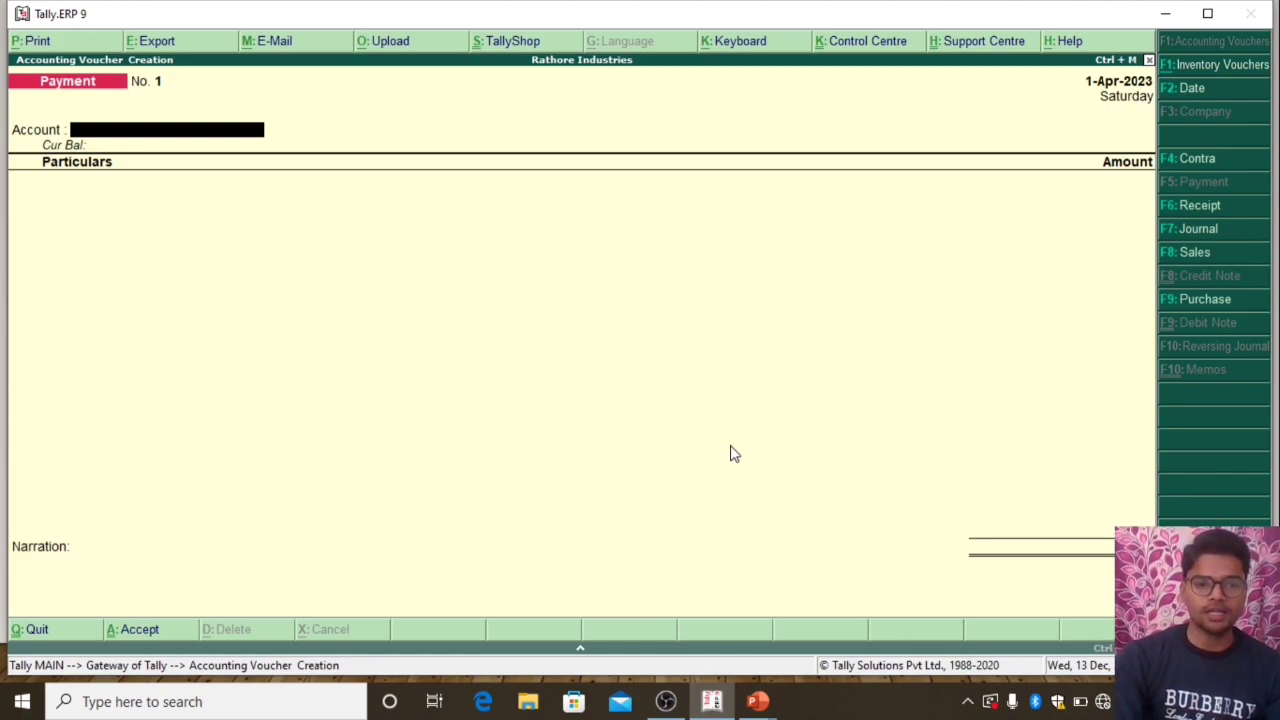
key("F6")
type("Cash")
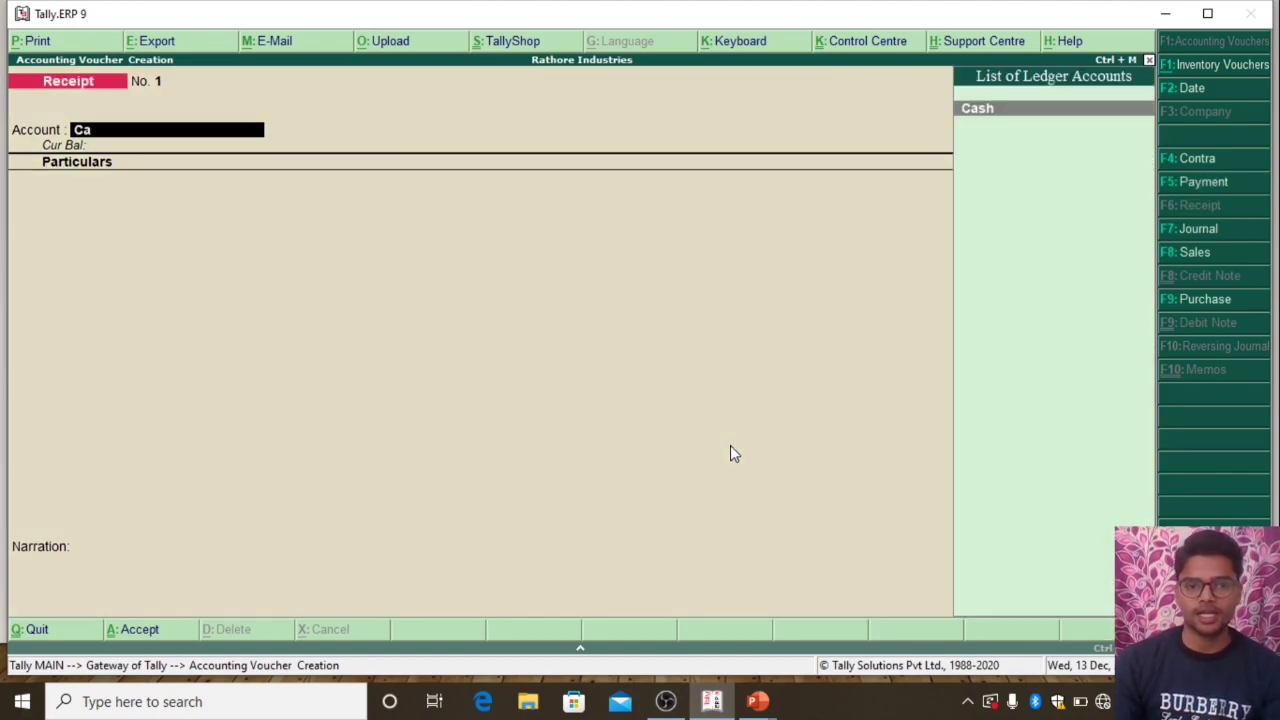
key("Return")
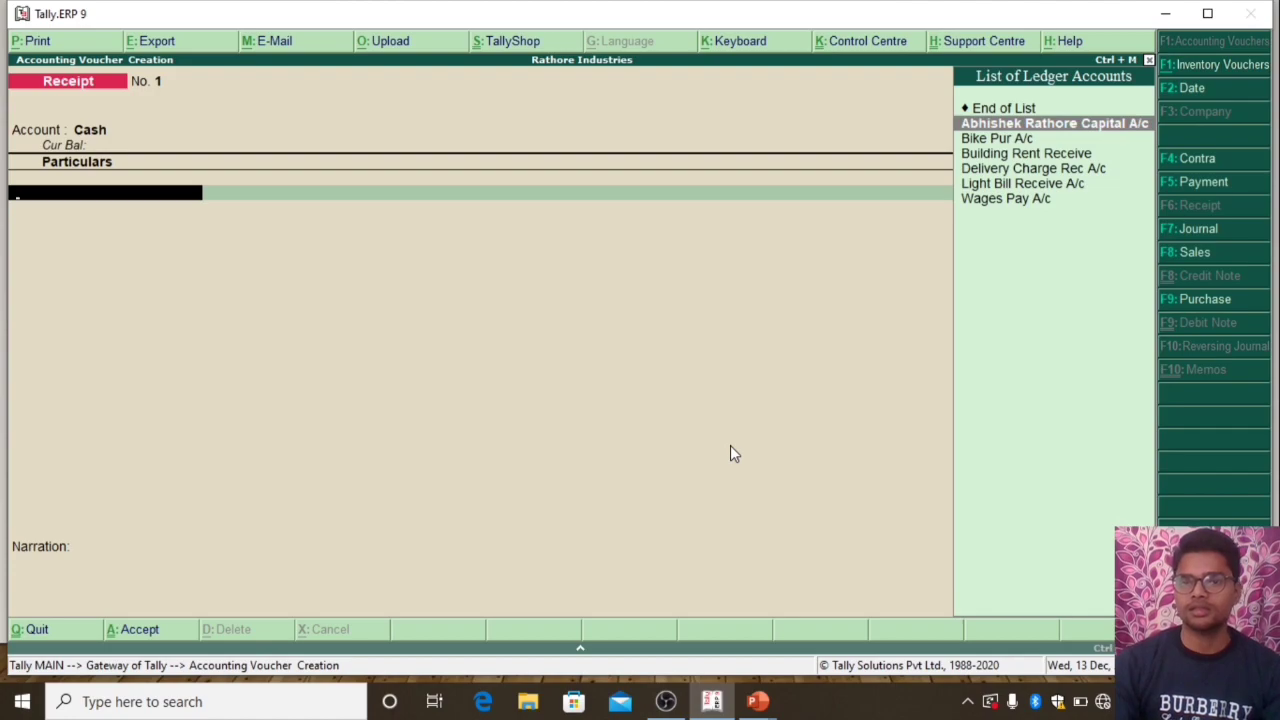
Enter the owner's capital ledger with an amount of 1500000, leave the narration blank, and save the receipt
key("Return")
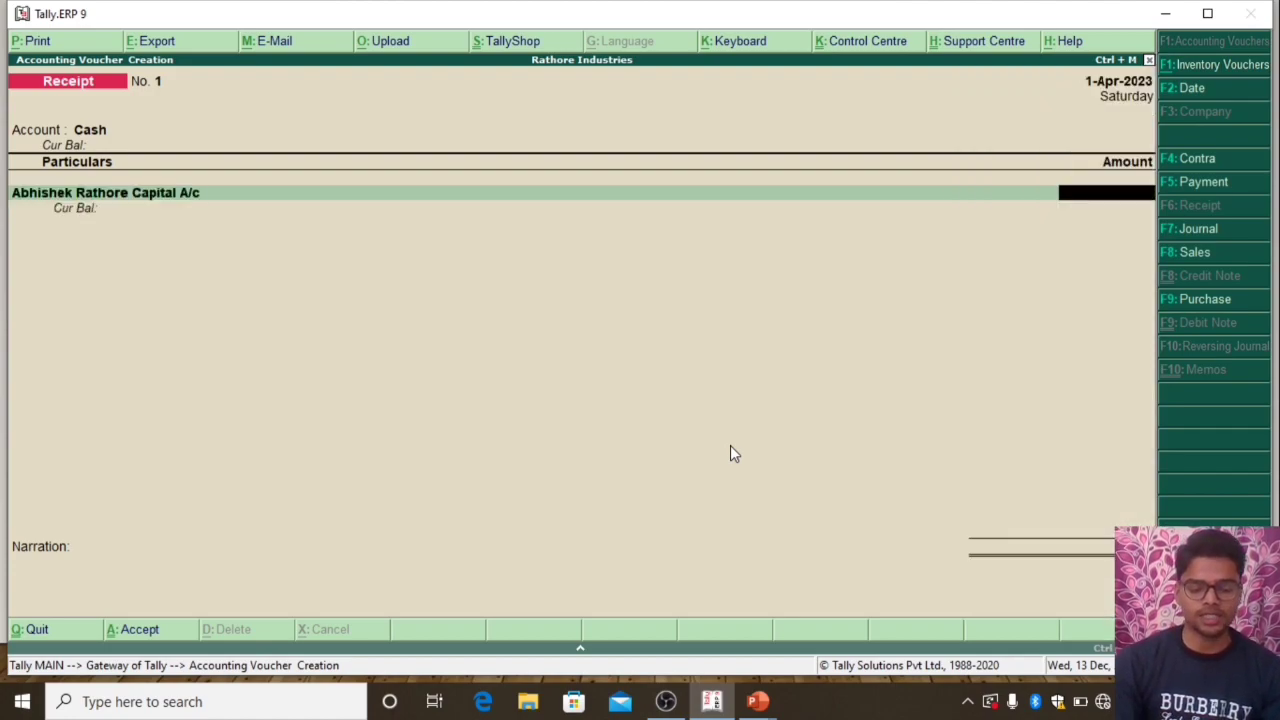
type("15000000.00")
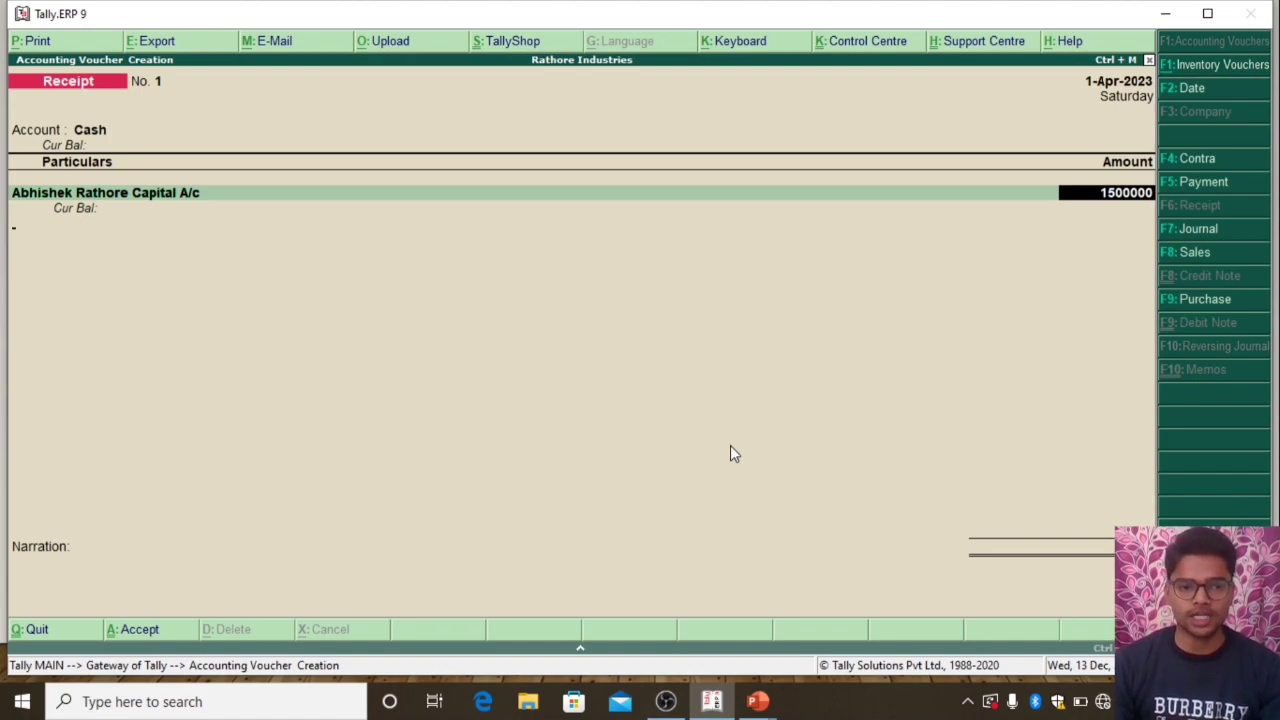
key("Return")
key("Return")
key("Return")
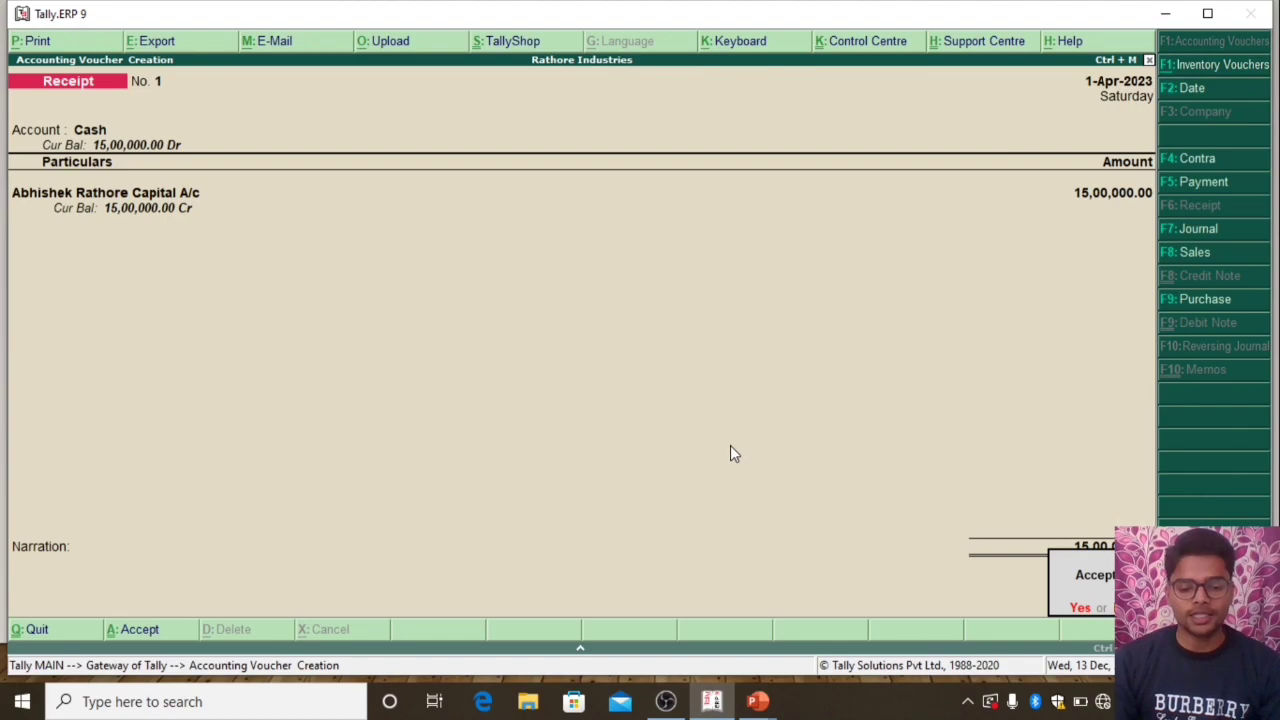
key("Return")
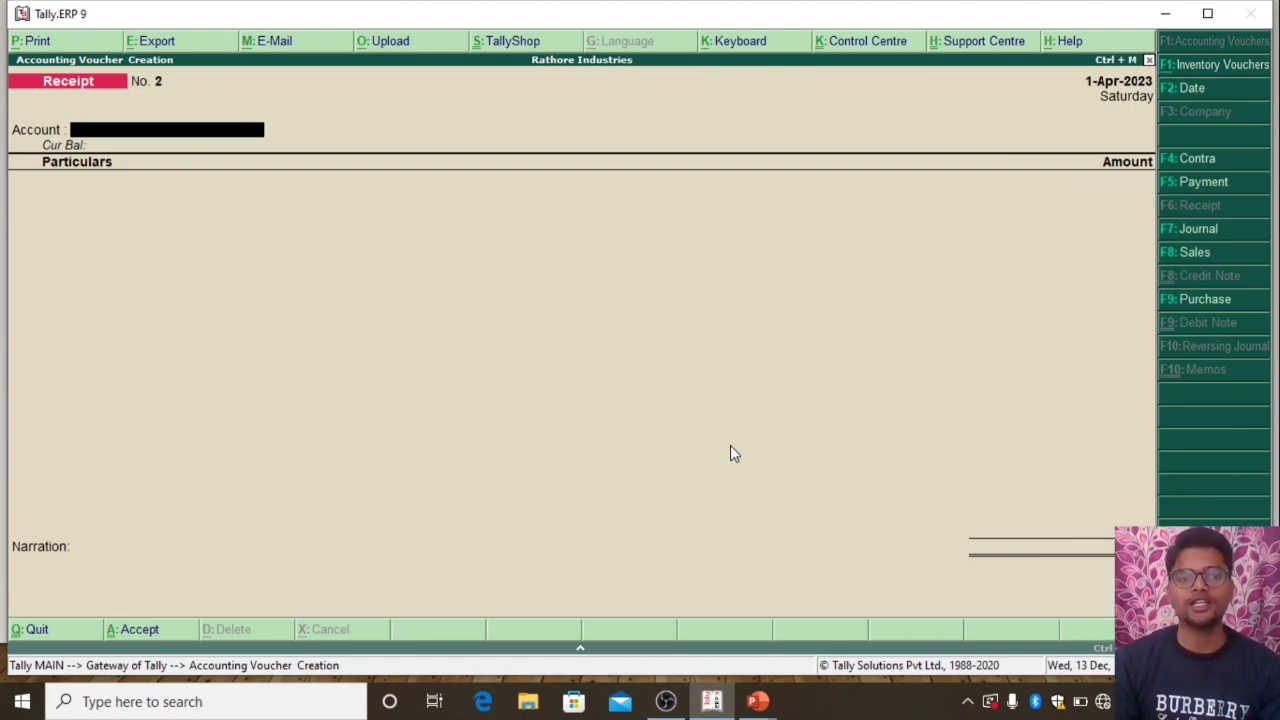
Record a second receipt voucher in Cash for Building Rent Receive with an amount of 50000, and save it without narration
key("F5")
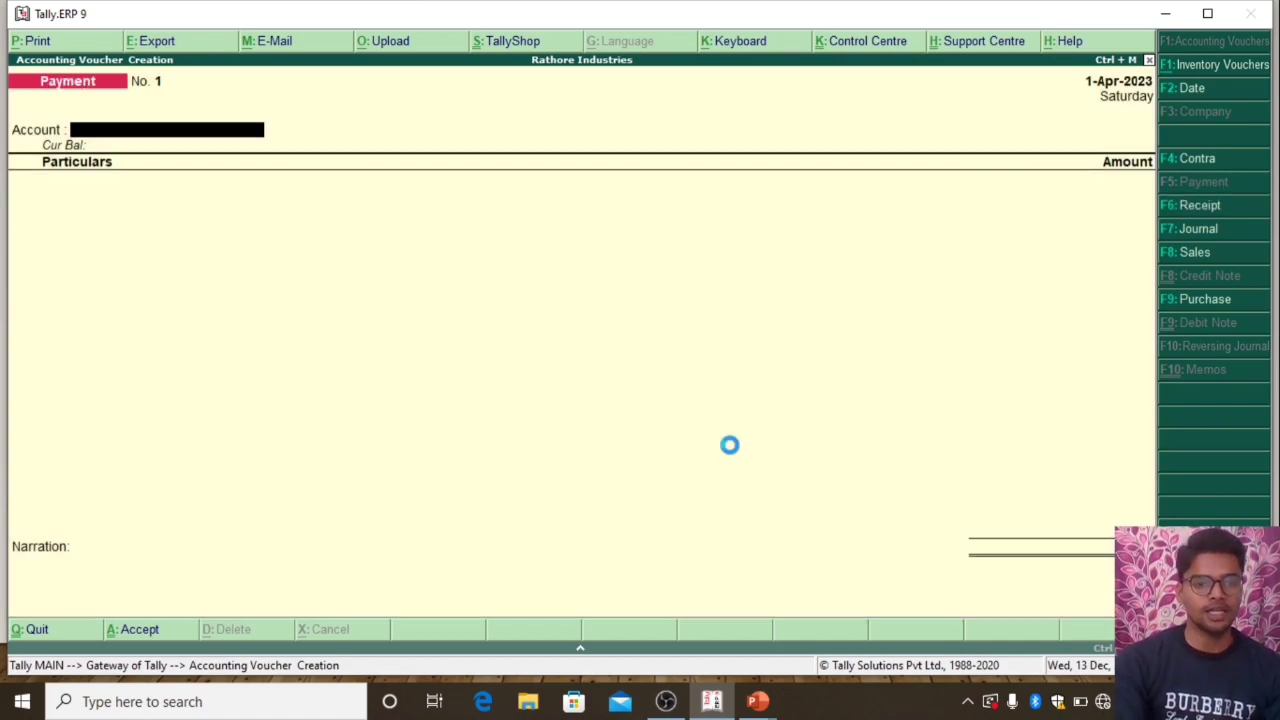
key("F6")
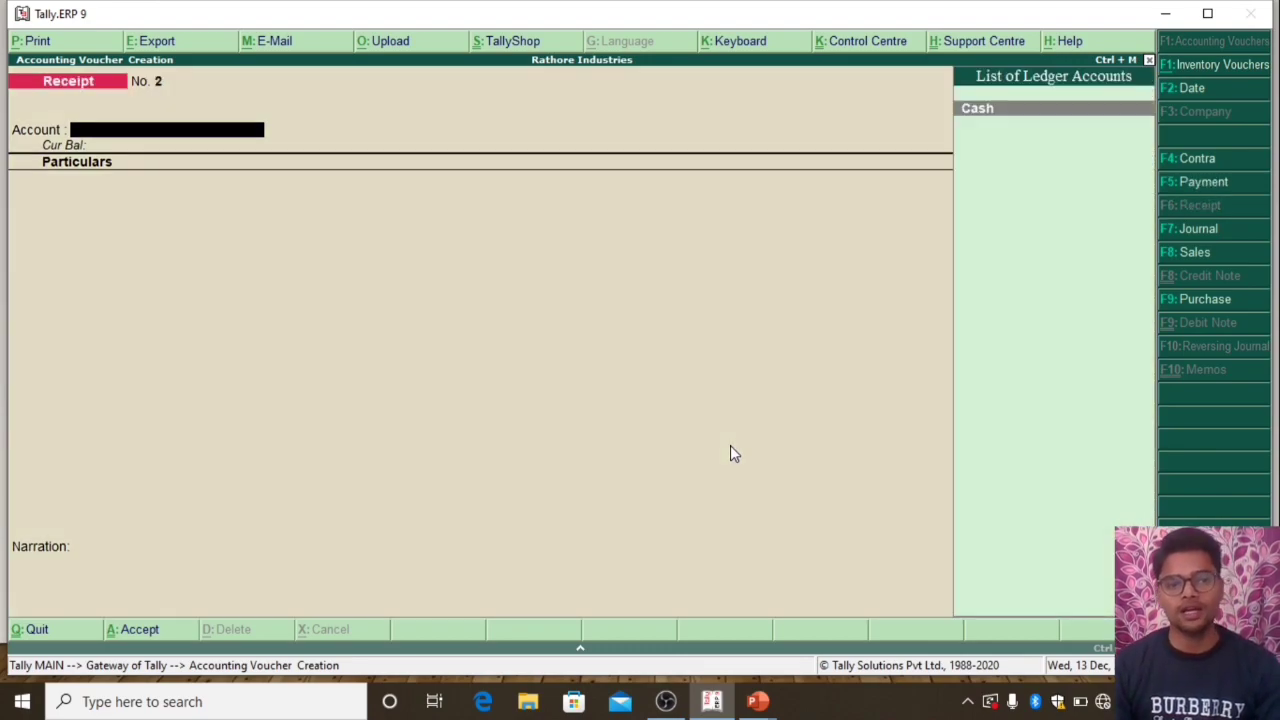
key("Return")
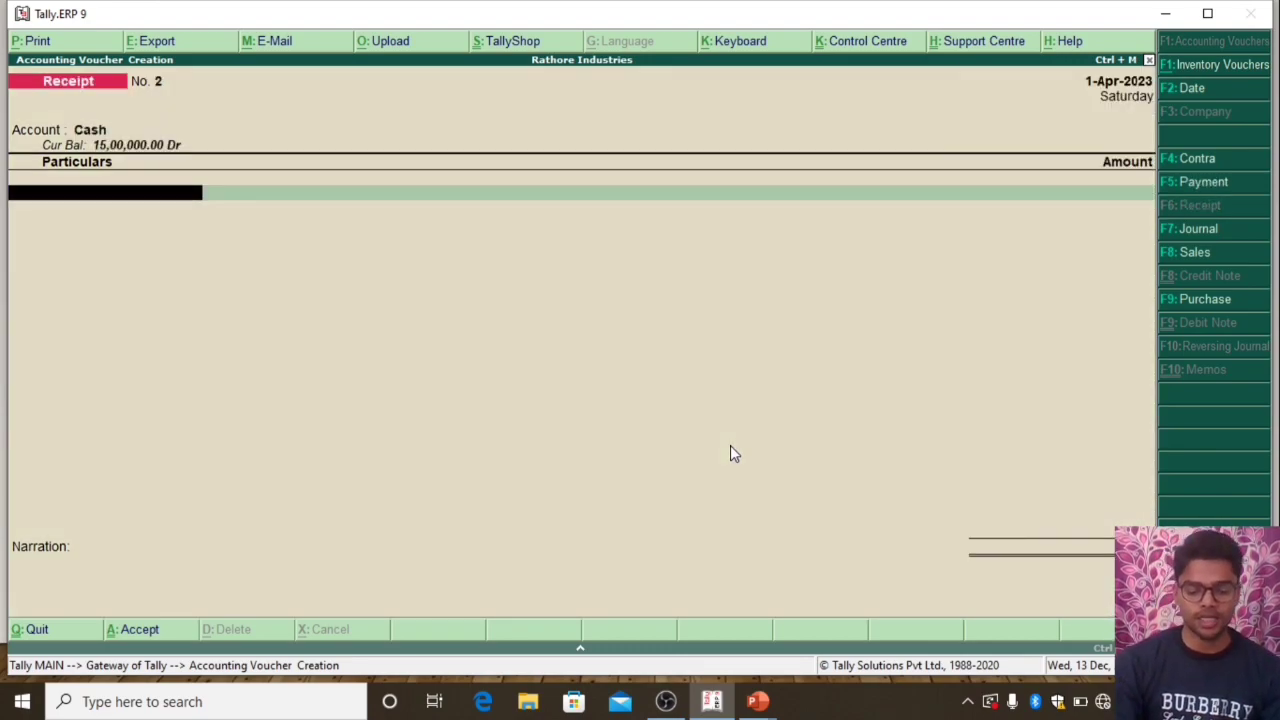
type("Building Rent Receive")
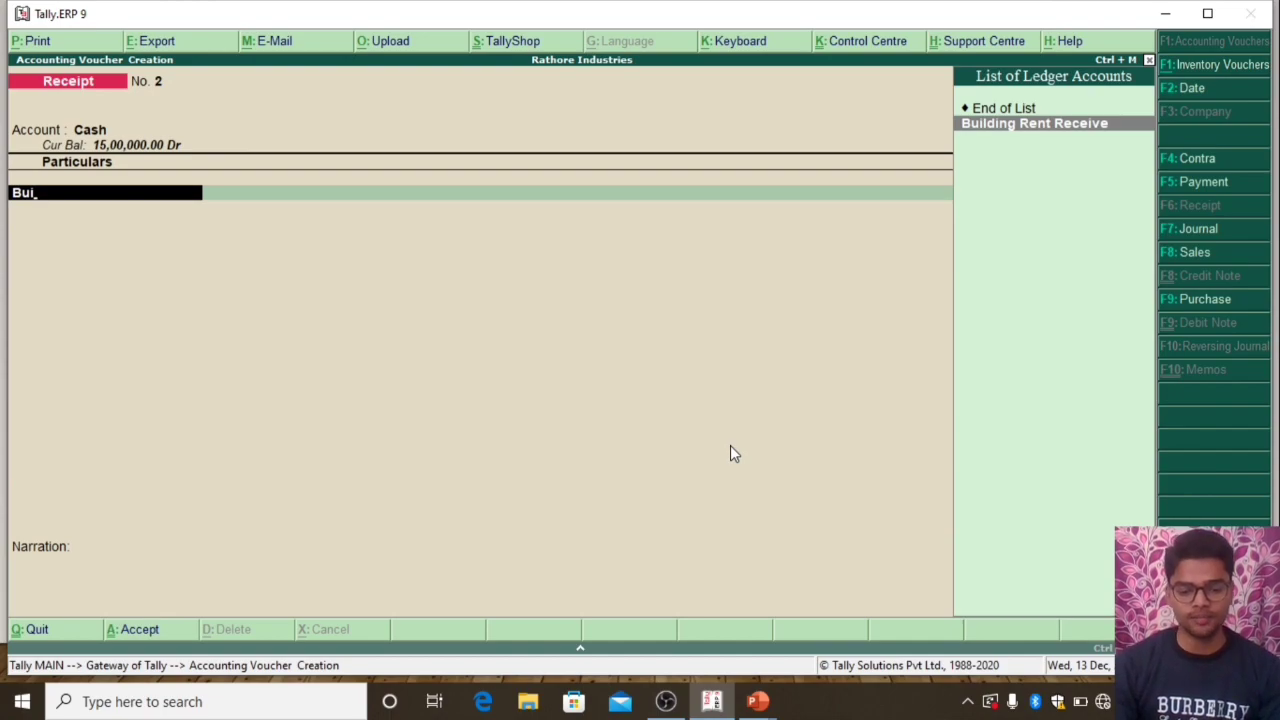
key("Return")
type("000.00")
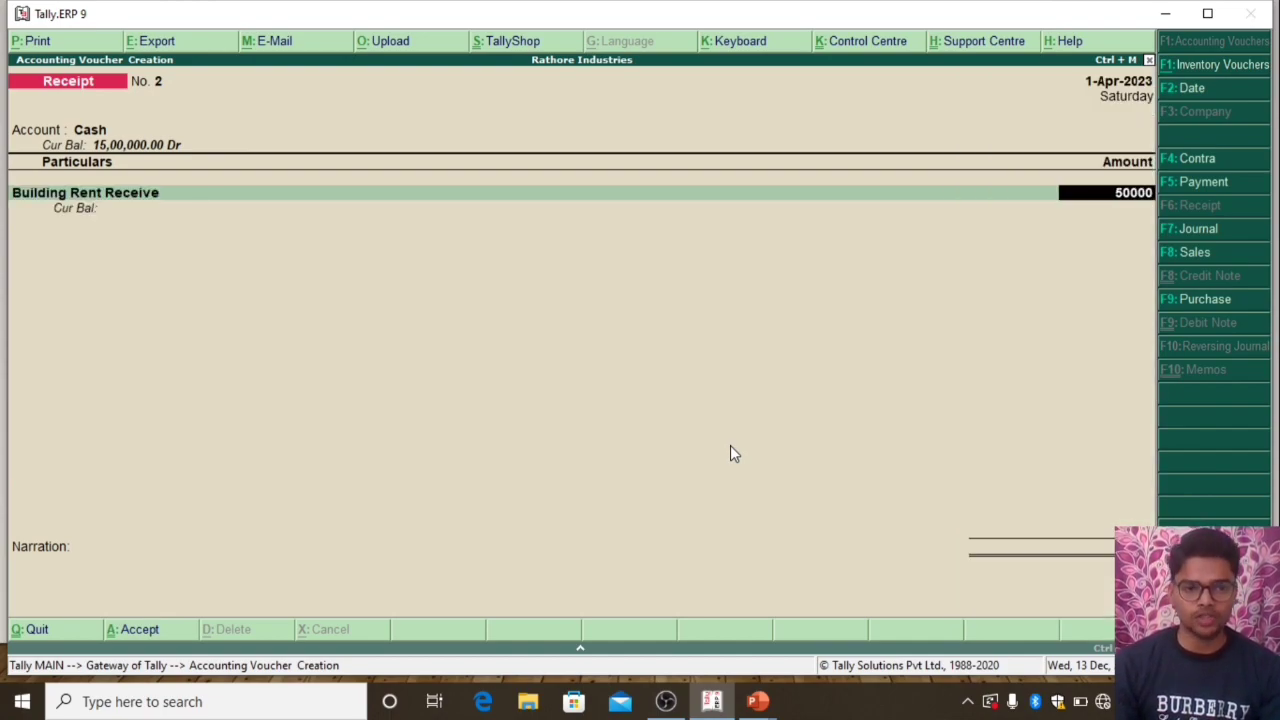
key("Return")
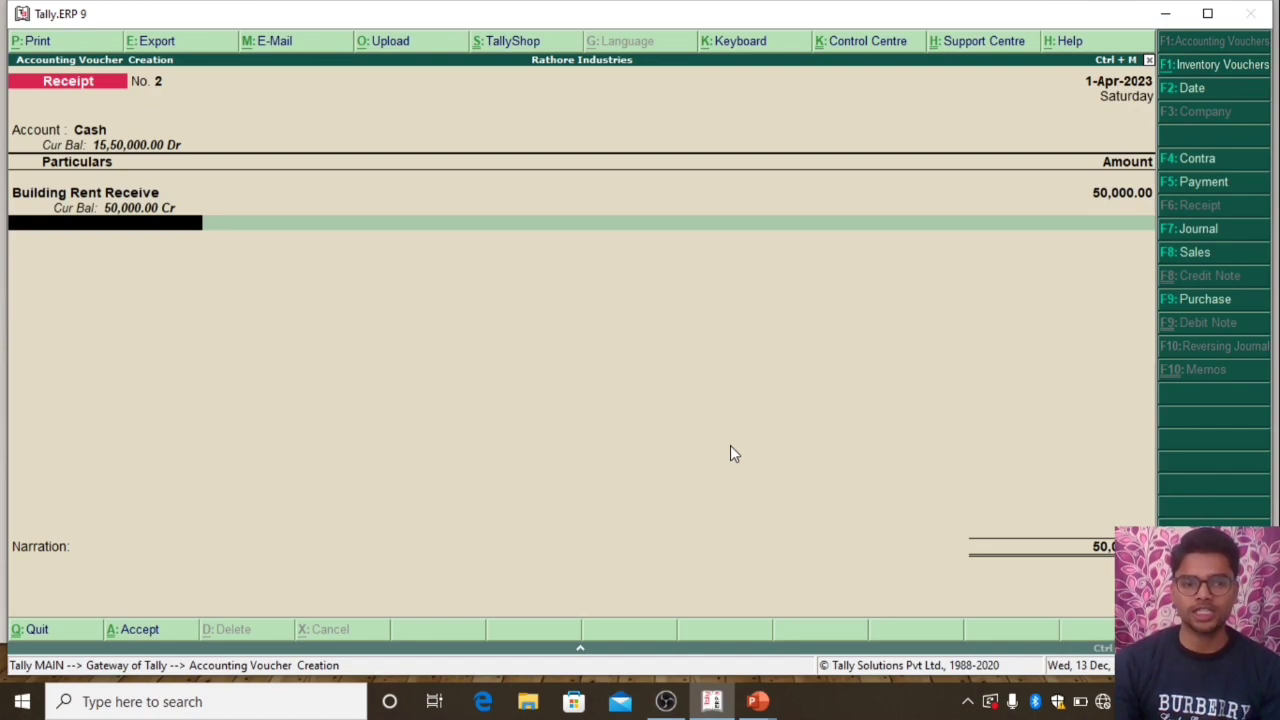
key("Return")
key("Return")
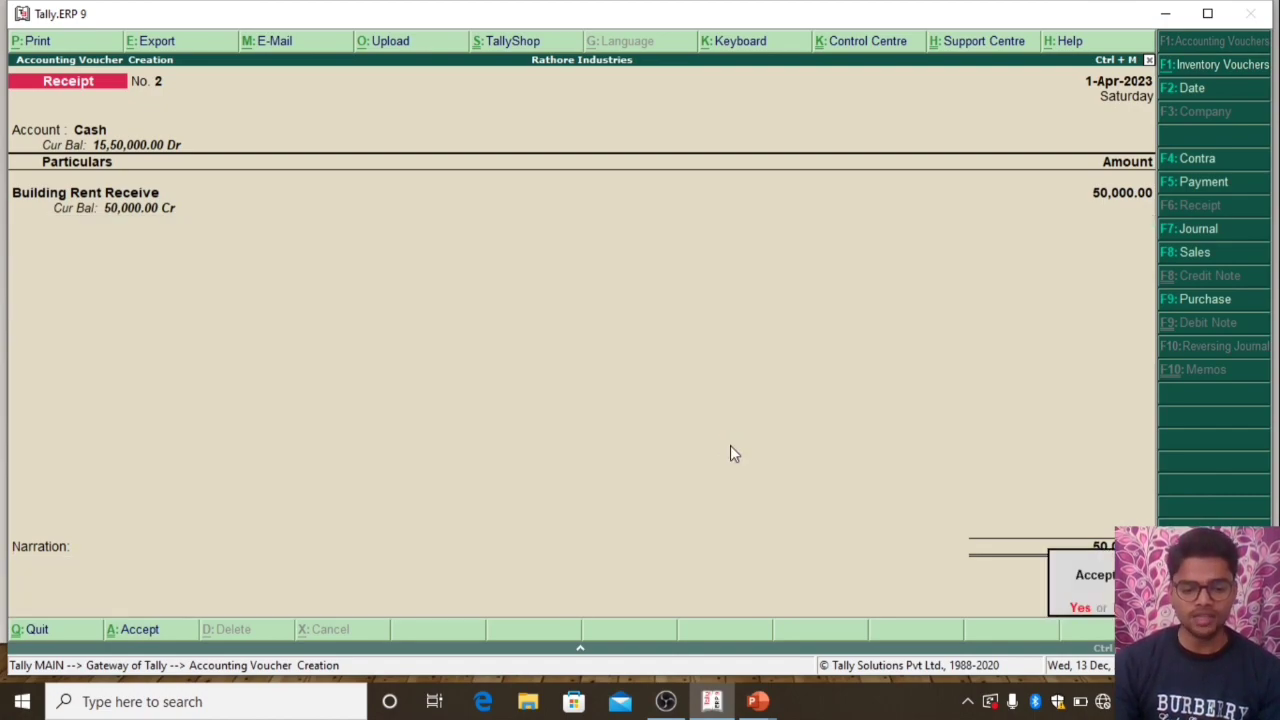
key("Return")
Record a Cash receipt voucher for Light Bill Receive A/c with an amount of 300000, and save it without narration
type("Ca")
key("Return")
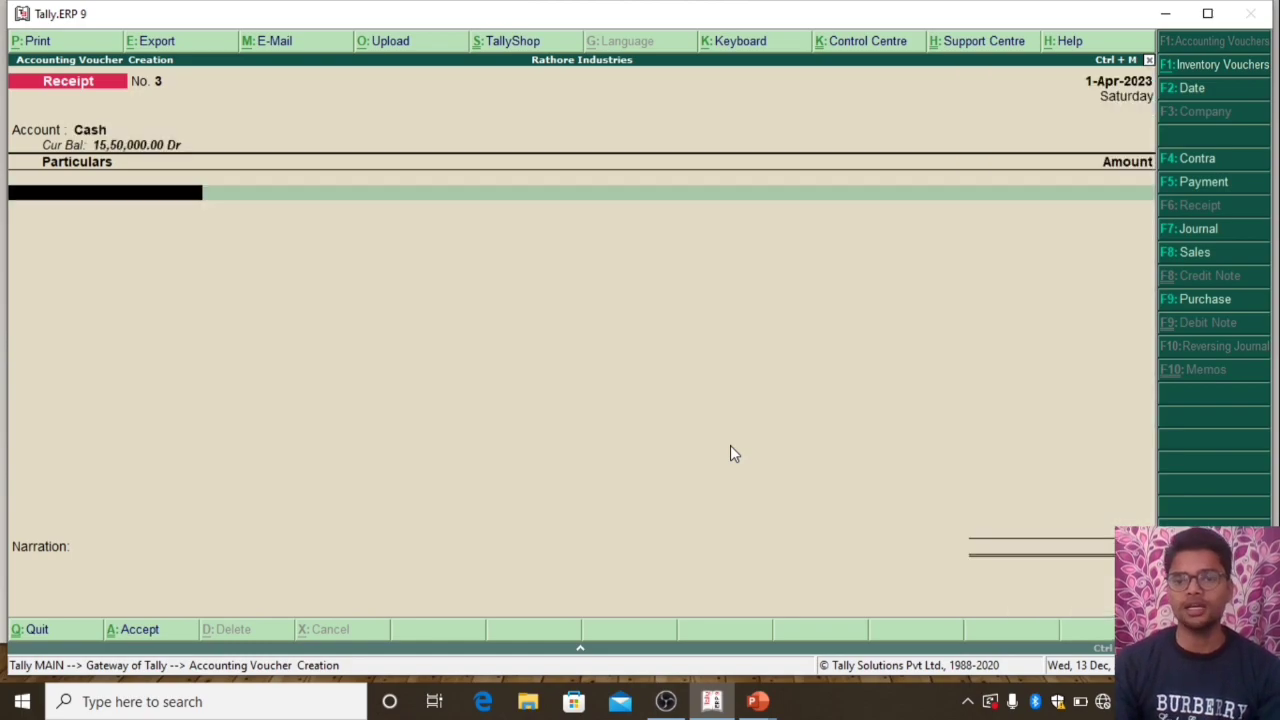
type("Li")
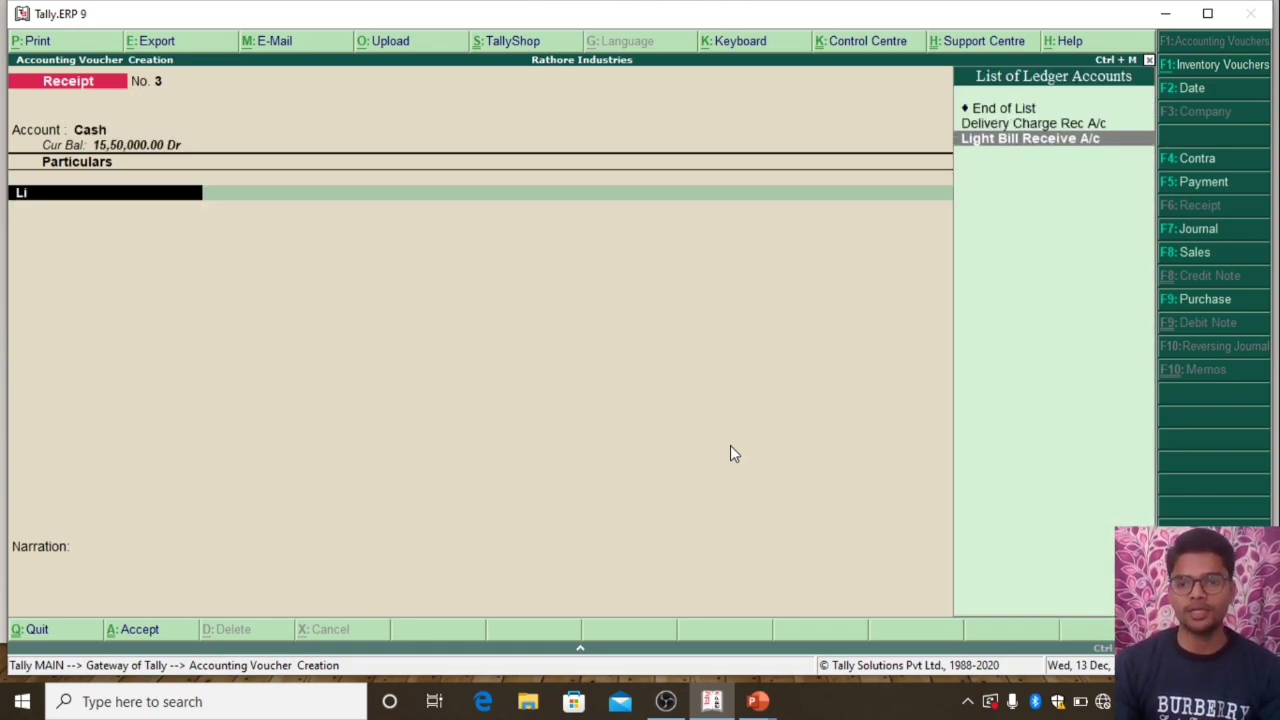
key("Return")
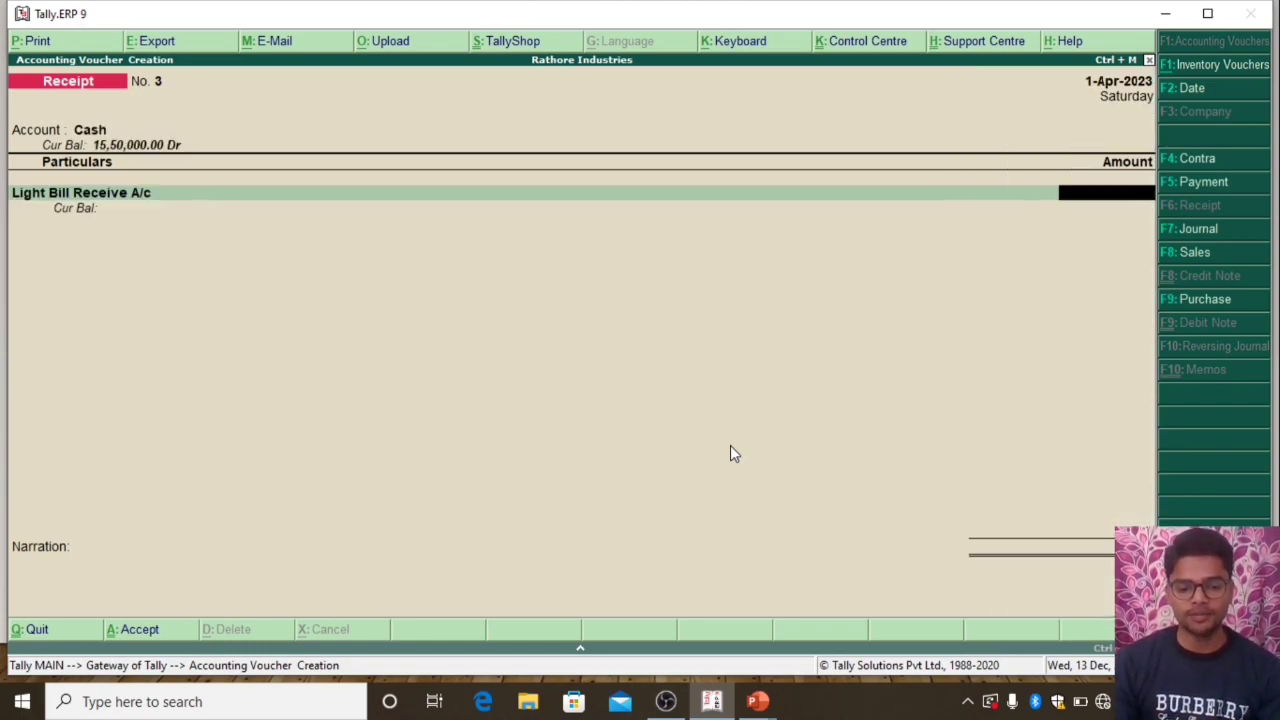
type("300000")
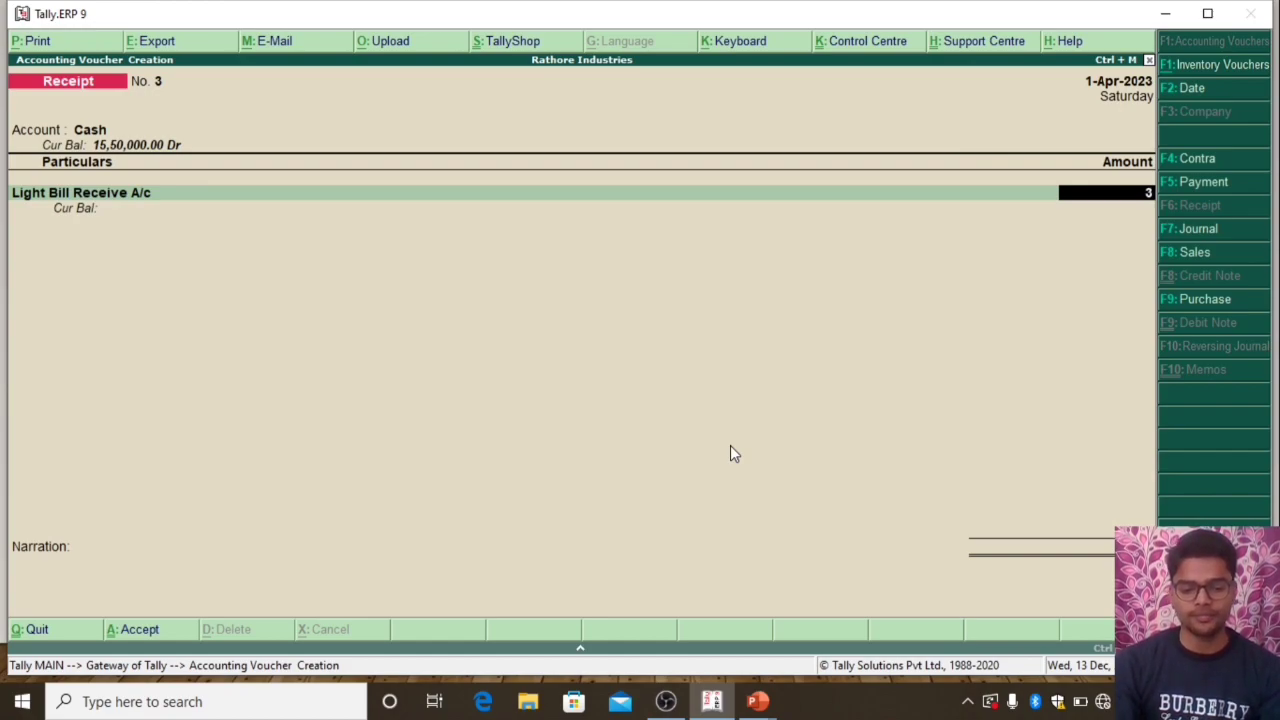
key("Return")
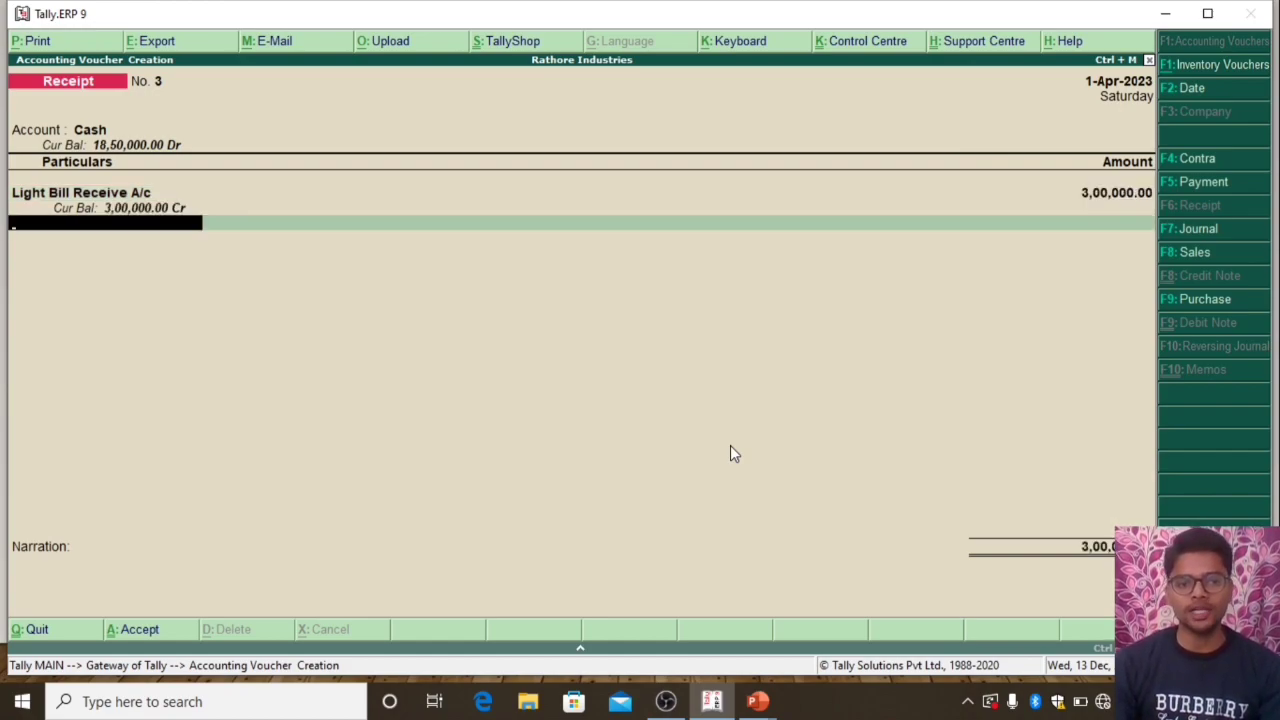
key("Return")
key("Return")
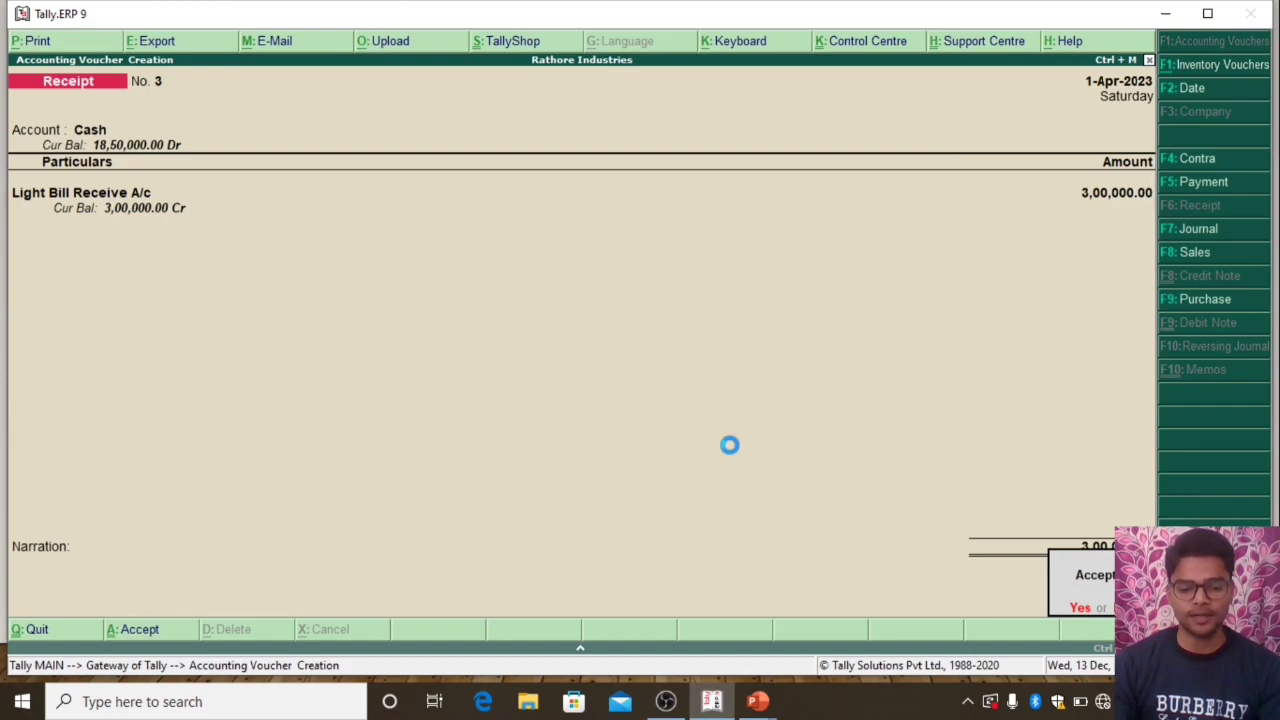
Record a Cash receipt voucher for Delivery Charge Rec A/c with an amount of 200000, and save it without narration
key("Return")
type("Ca")
key("Return")
type("De")
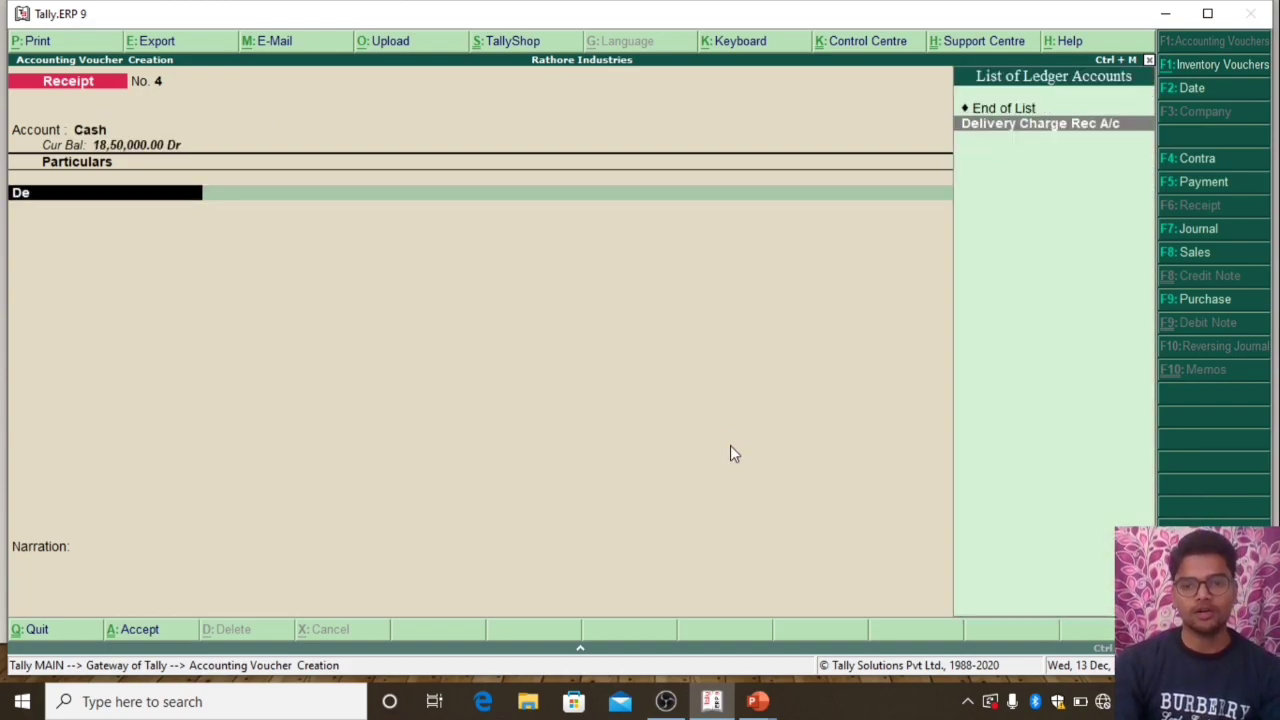
key("Return")
type("200000")
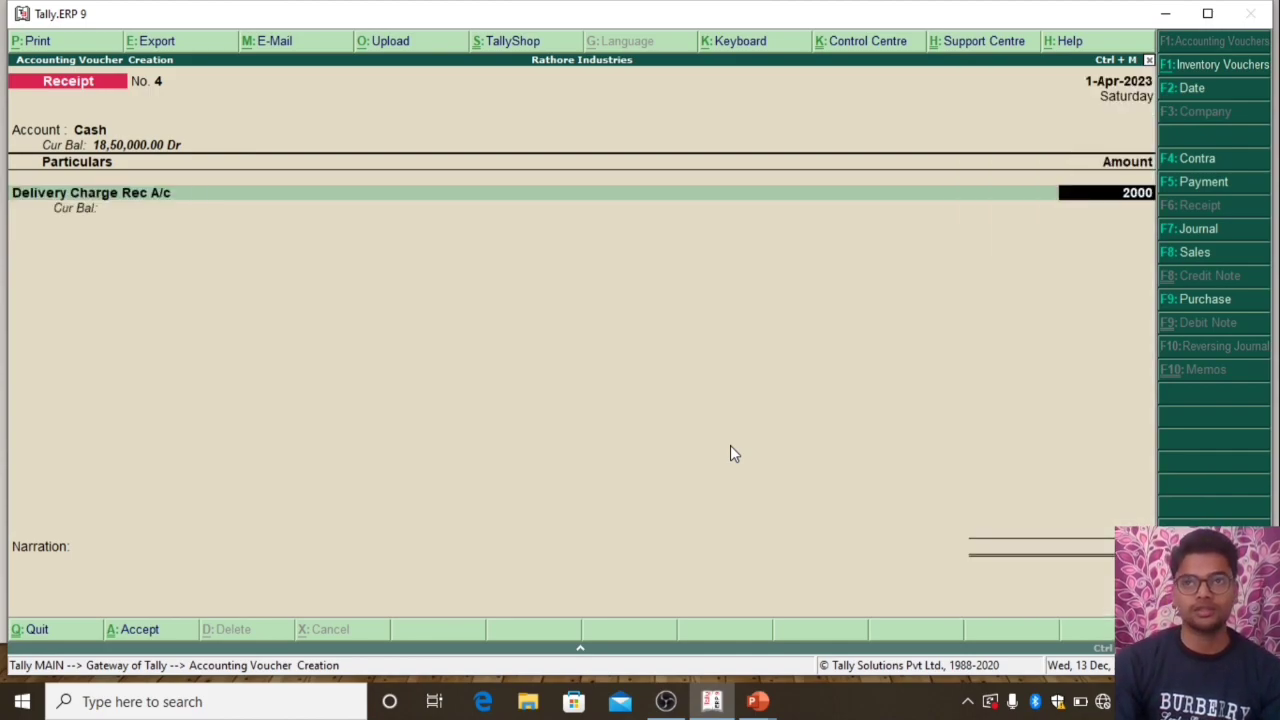
key("Return")
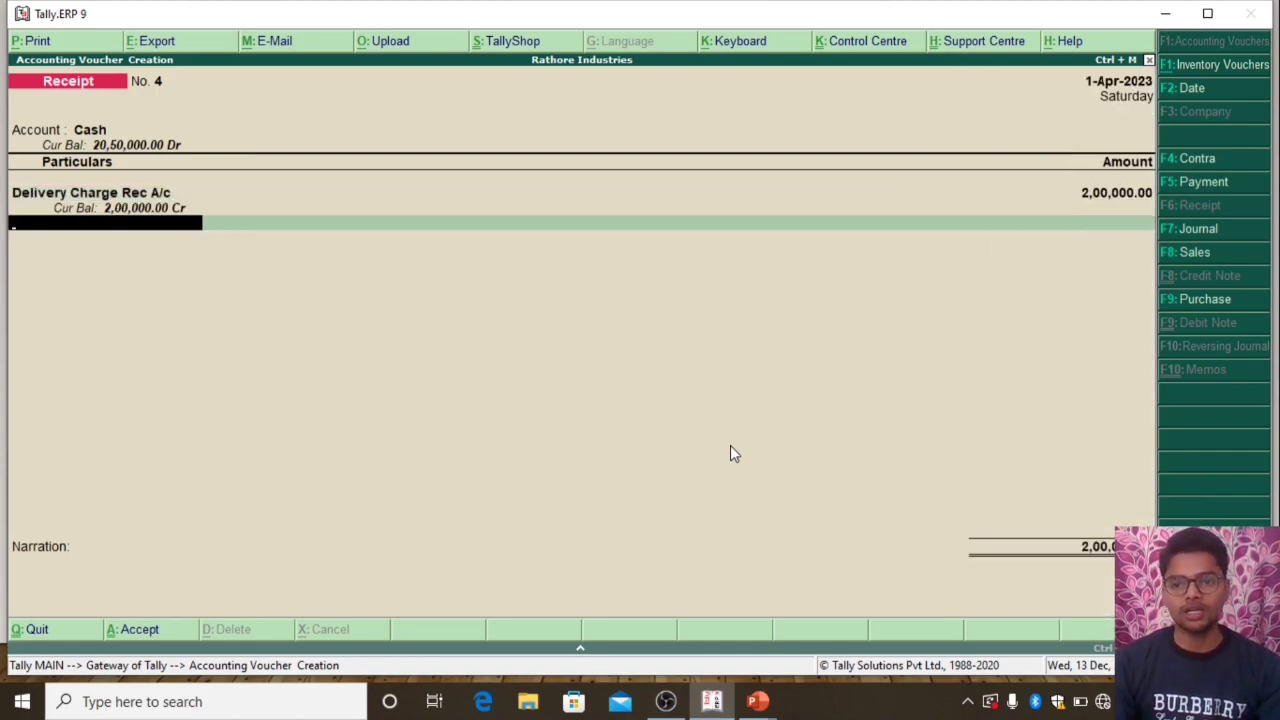
key("Return")
key("Return")
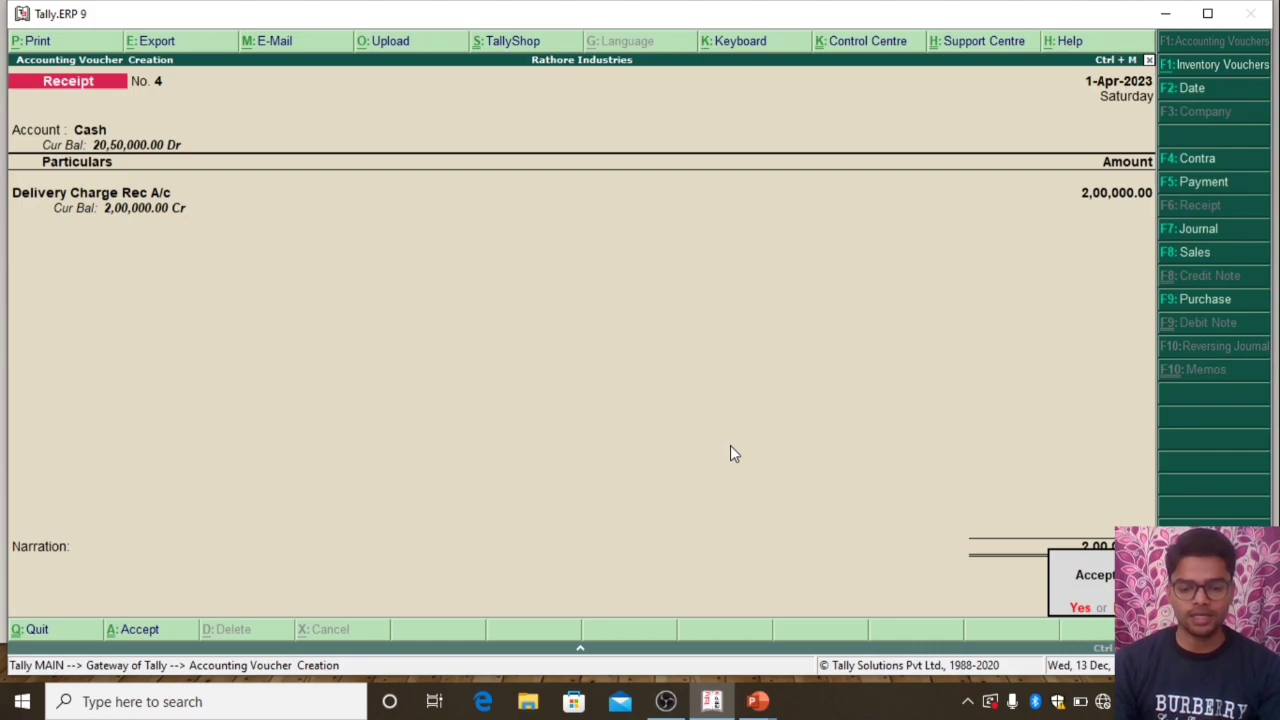
key("Return")
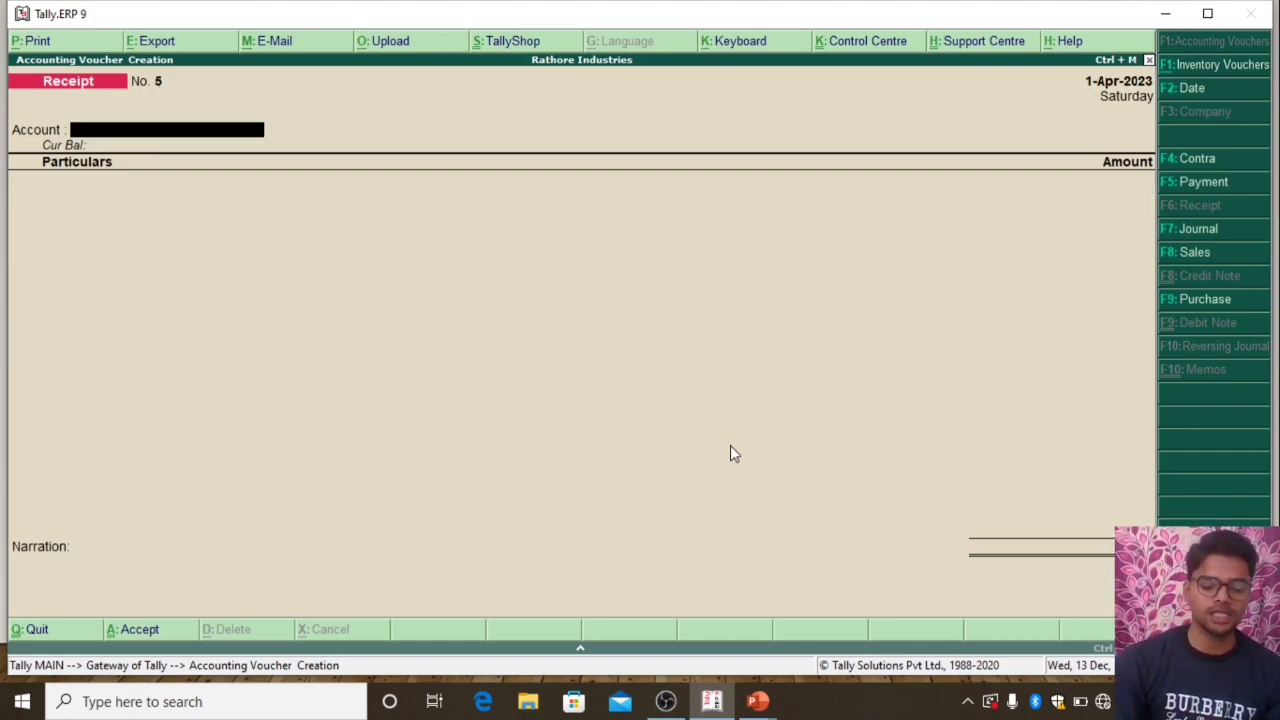
Switch to a payment voucher and record 100000 paid from Cash for Bike Pur A/c, saving it without narration
key("F5")
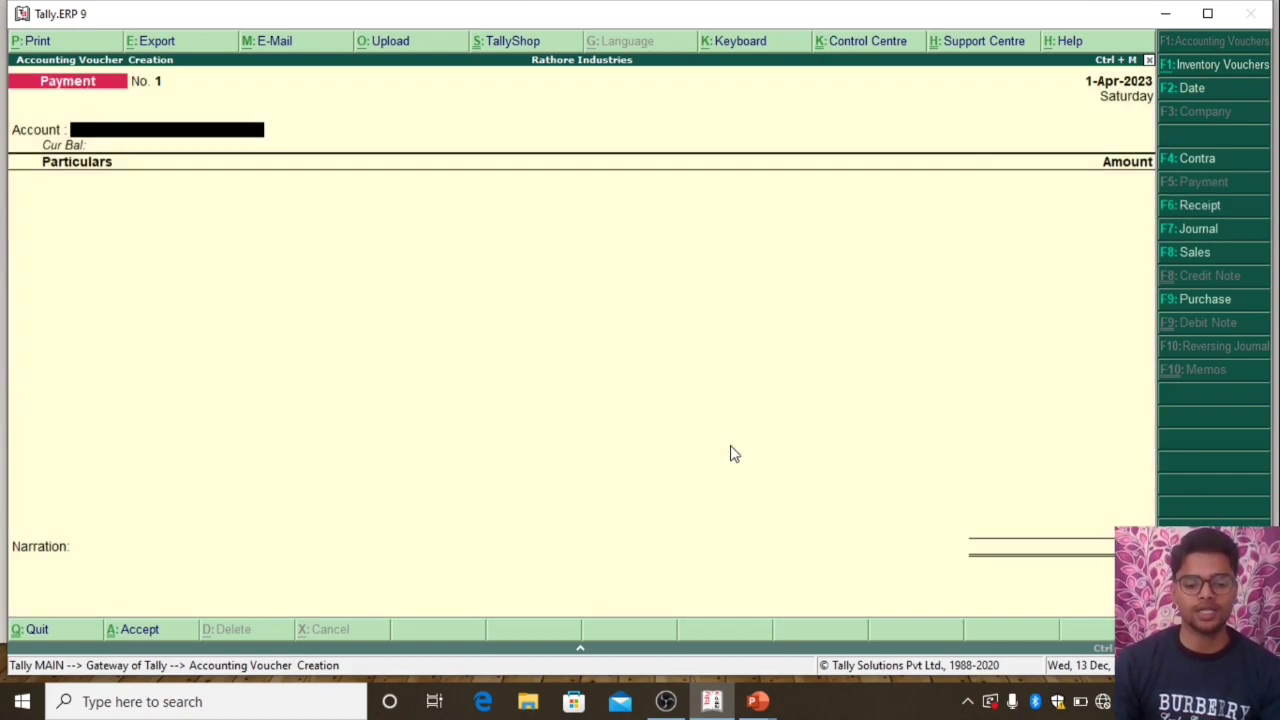
key("Return")
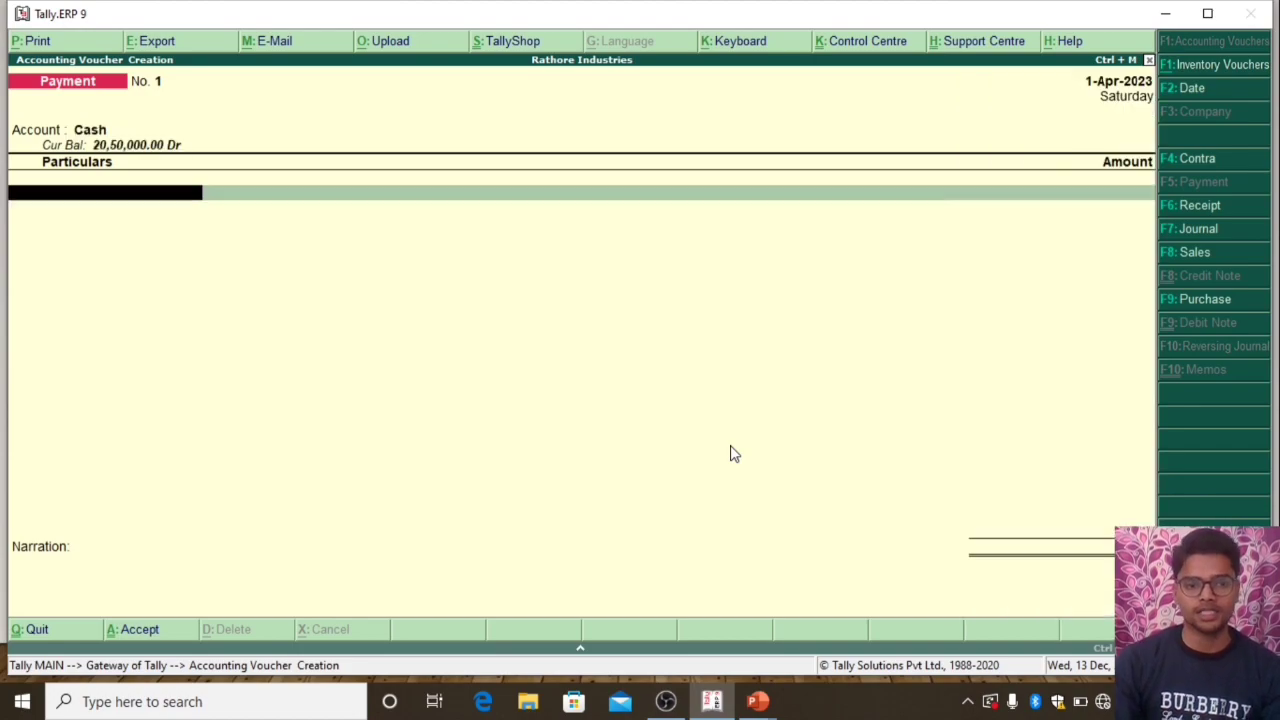
type("B")
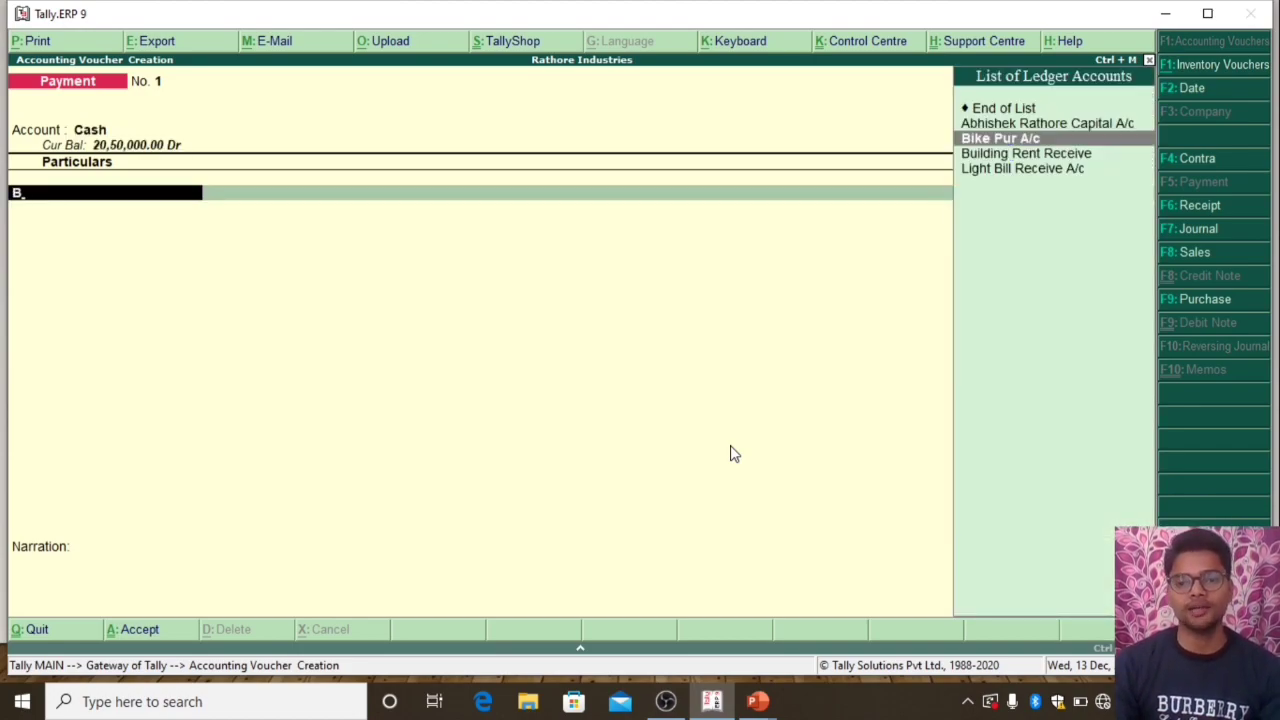
key("Return")
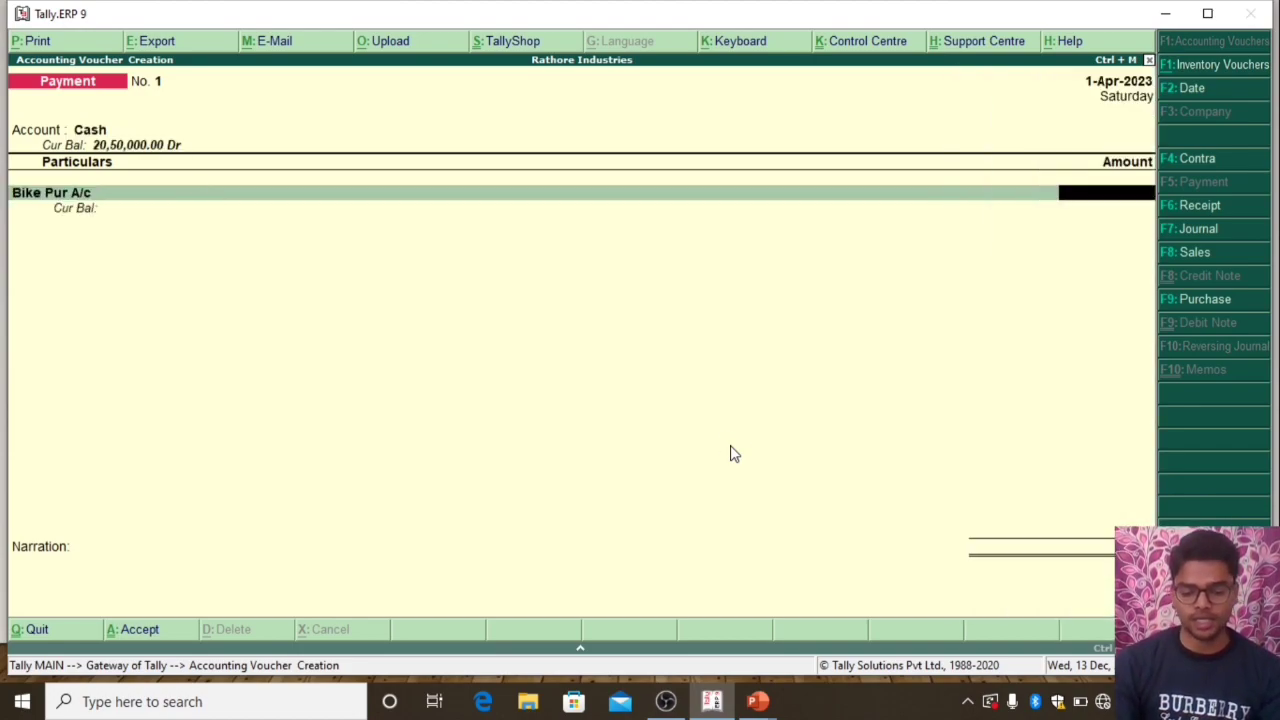
type("100000")
key("Return")
key("Return")
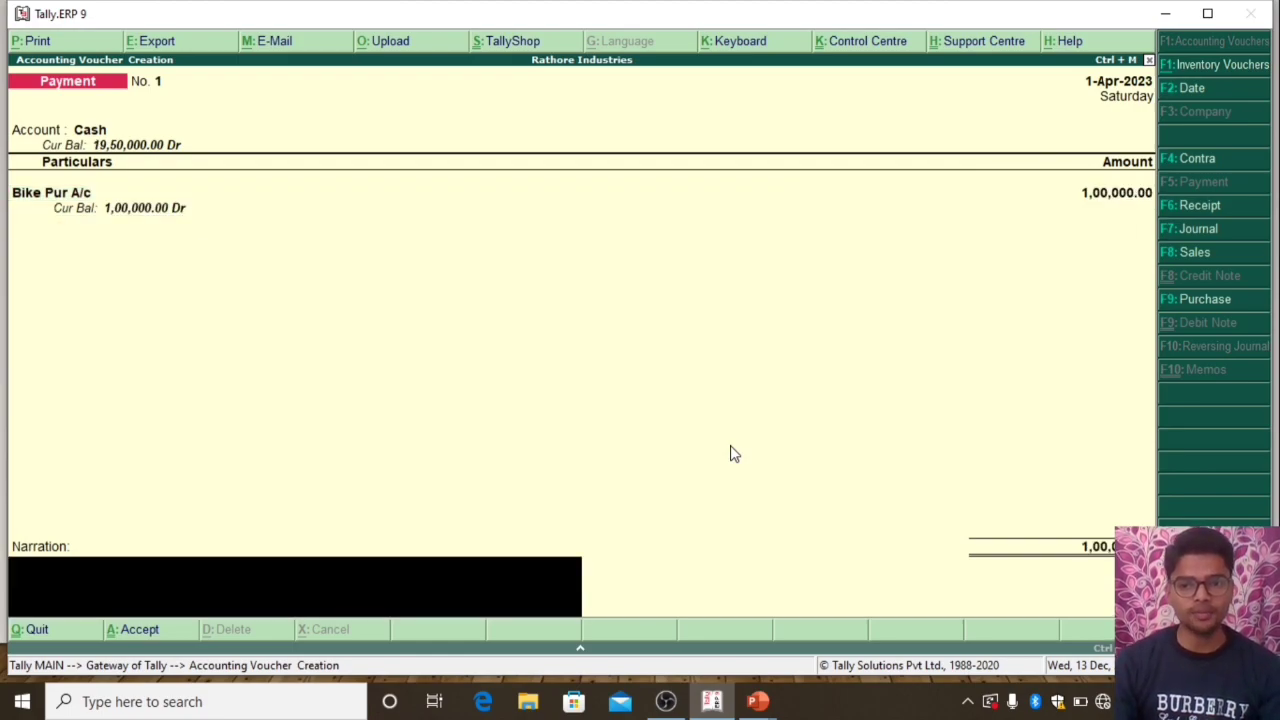
key("Return")
key("Return")
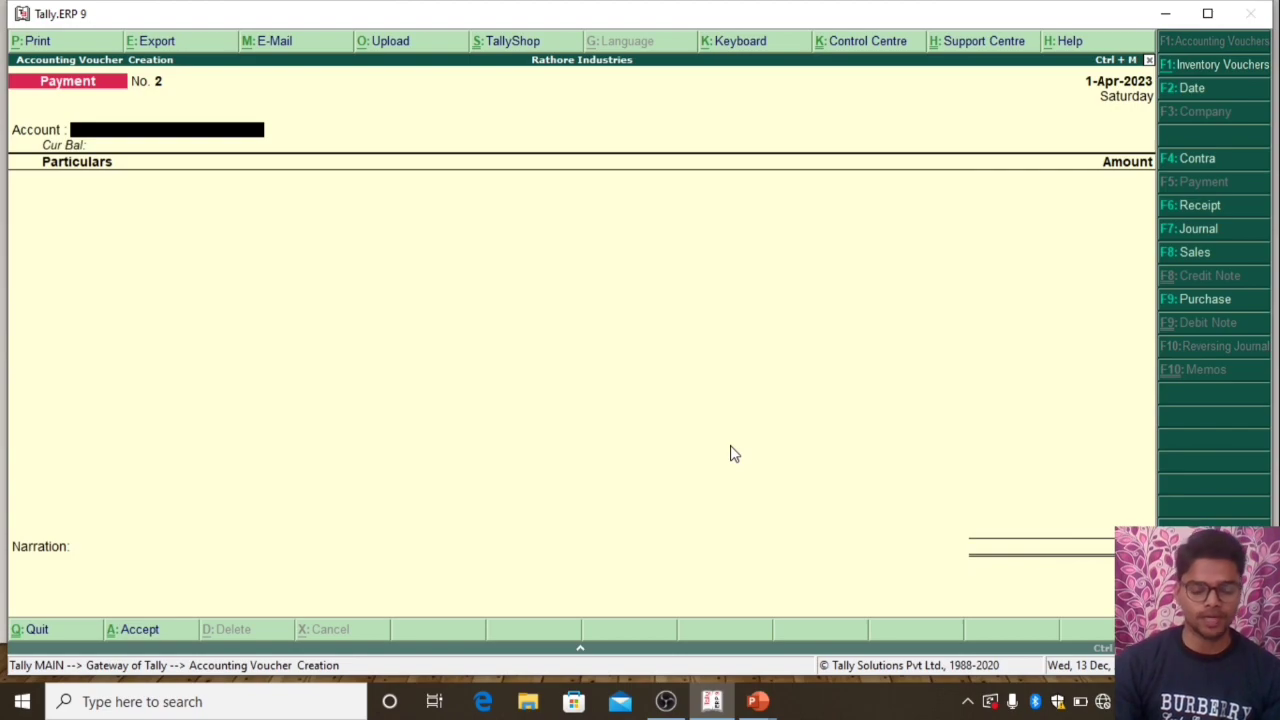
Record a Cash payment voucher of 50000 for Wages Pay A/c, save it without narration, and return to the Gateway of Tally
type("Ca")
key("Return")
type("W")
key("Return")
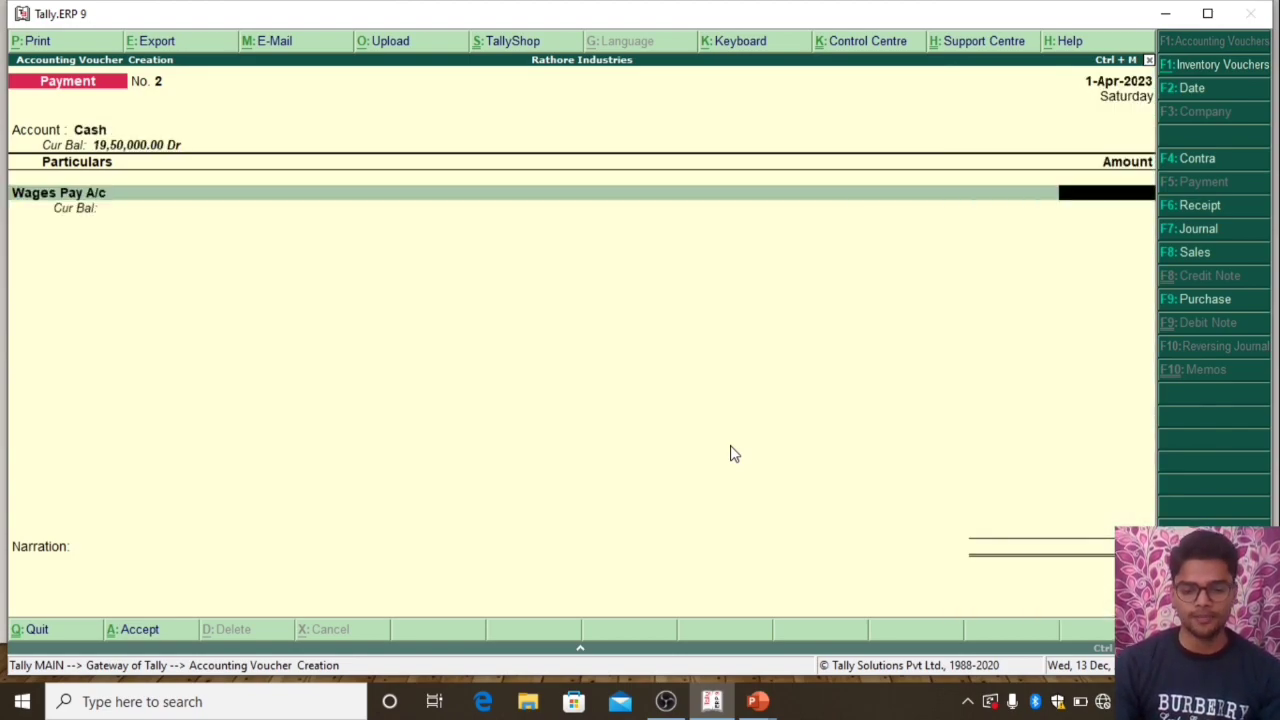
type("50000")
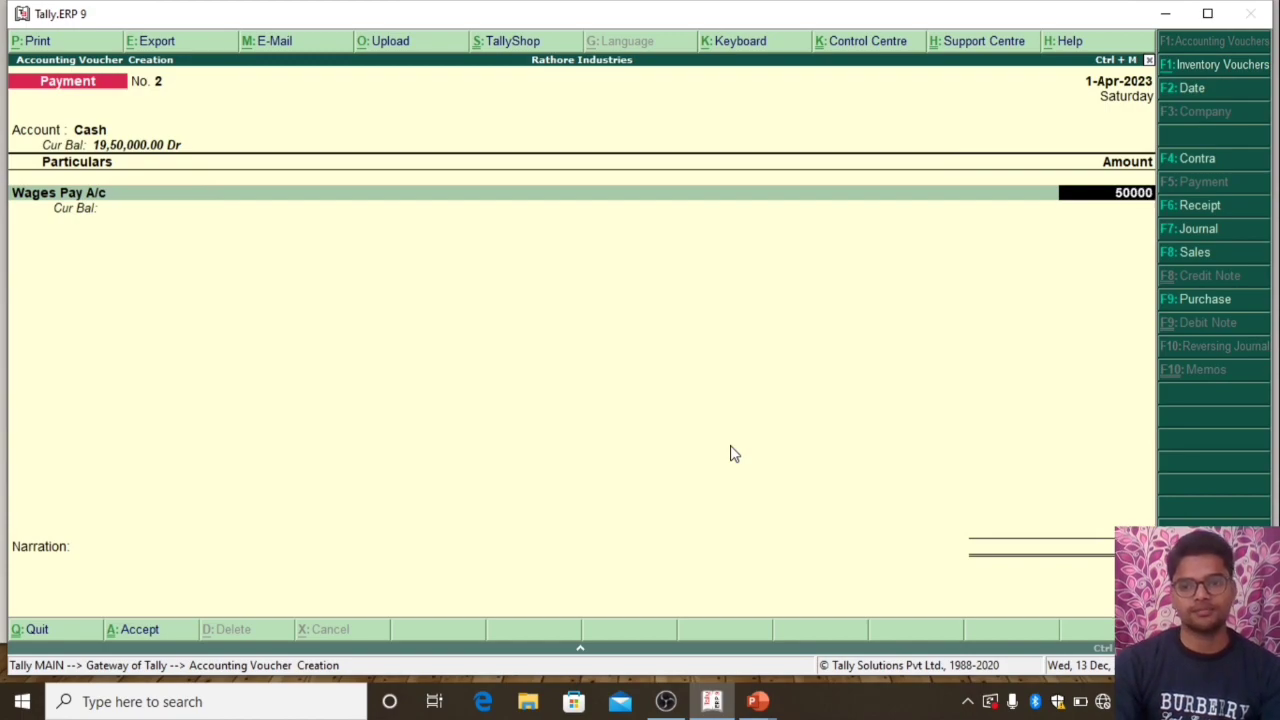
key("Return")
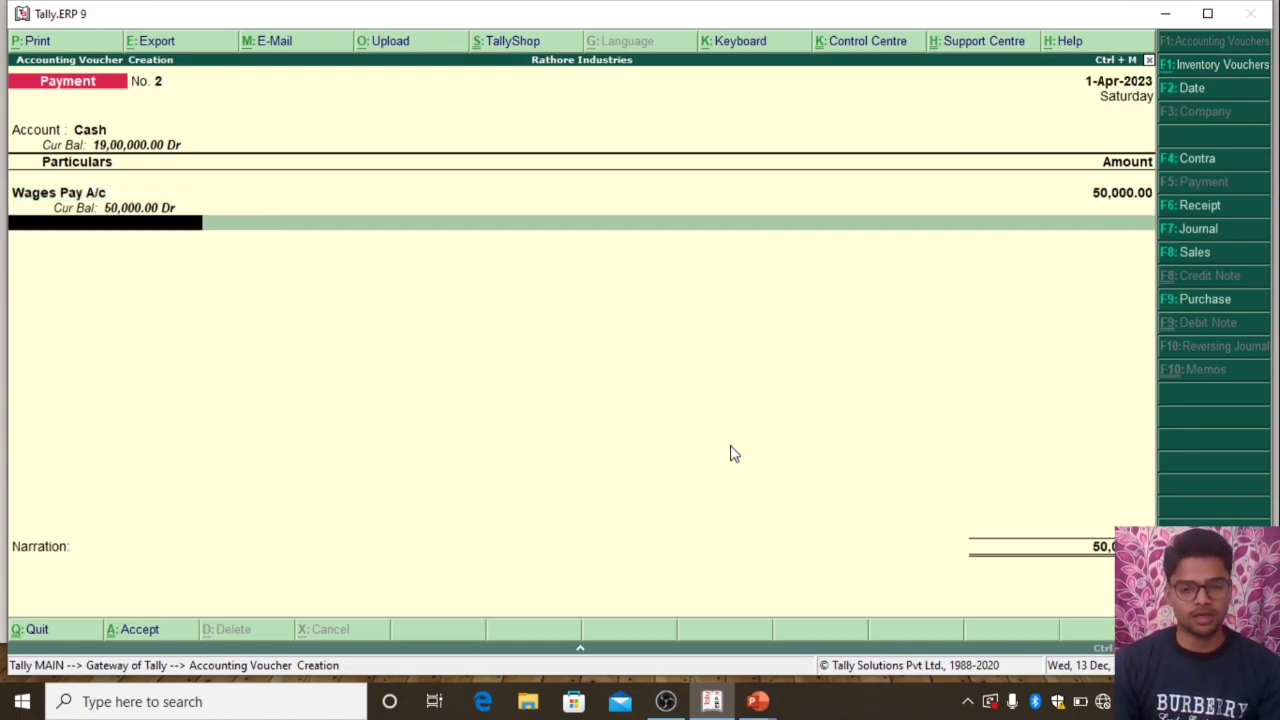
key("Return")
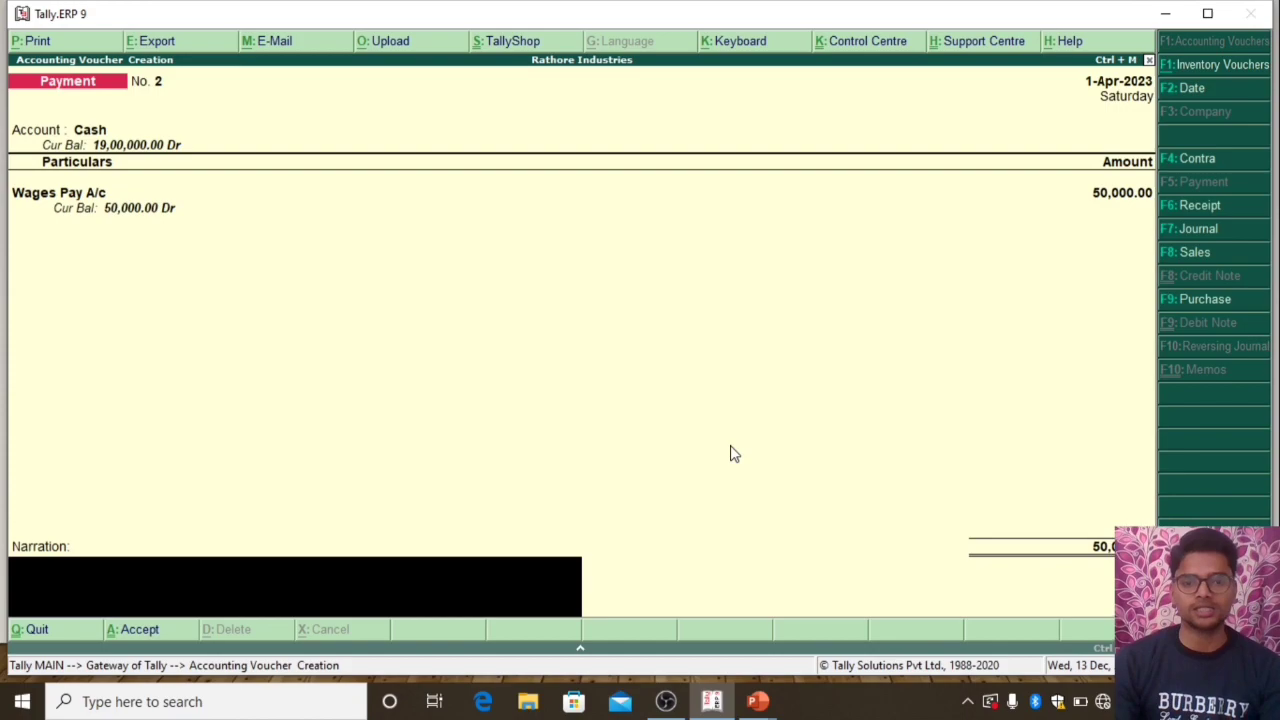
key("Return")
key("Return")
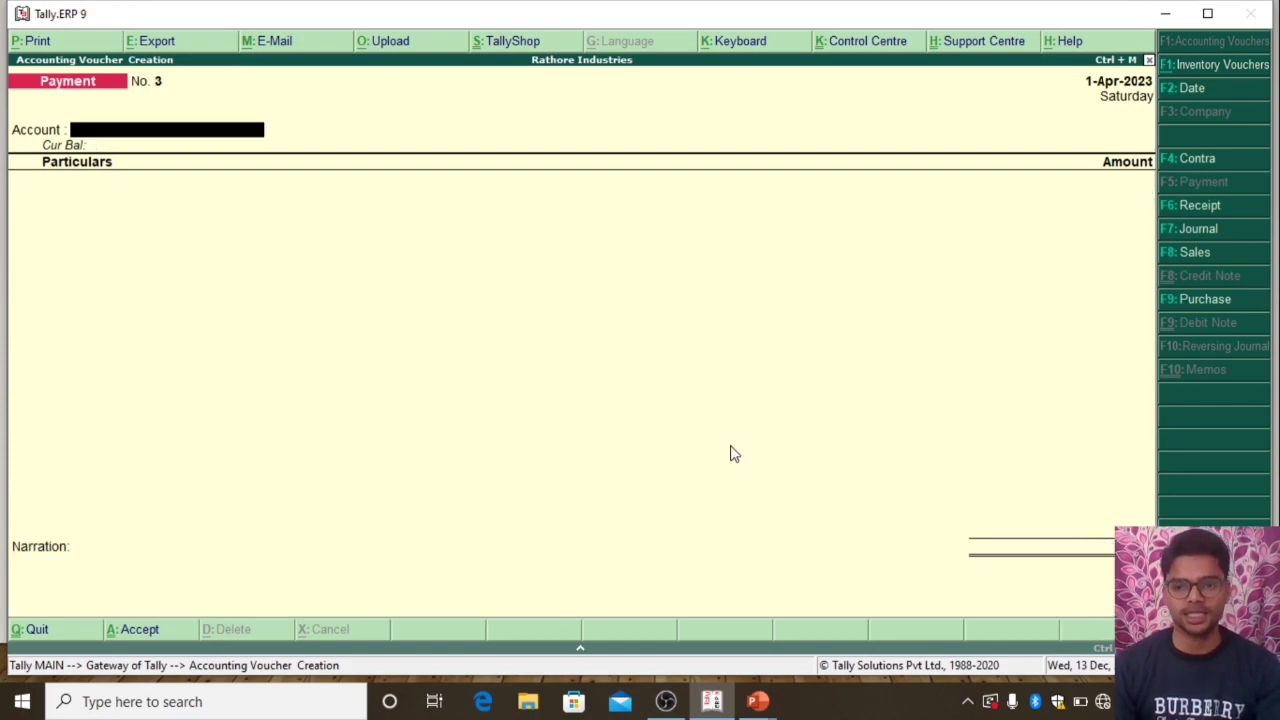
key("Escape")
key("Return")
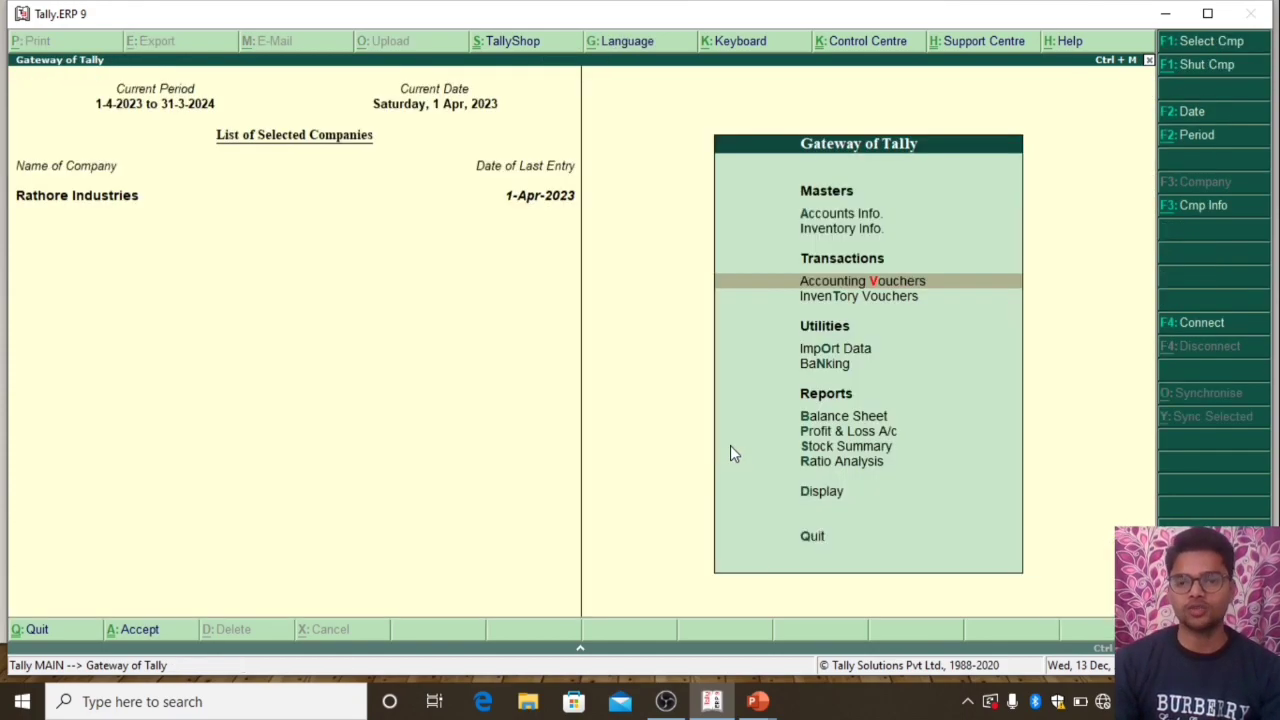
Examine the Profit & Loss A/c in detailed view for the income and expense ledgers, and close the report
key("Down")
key("Down")
key("Down")
key("Down")
key("Down")
key("Down")
key("Up")
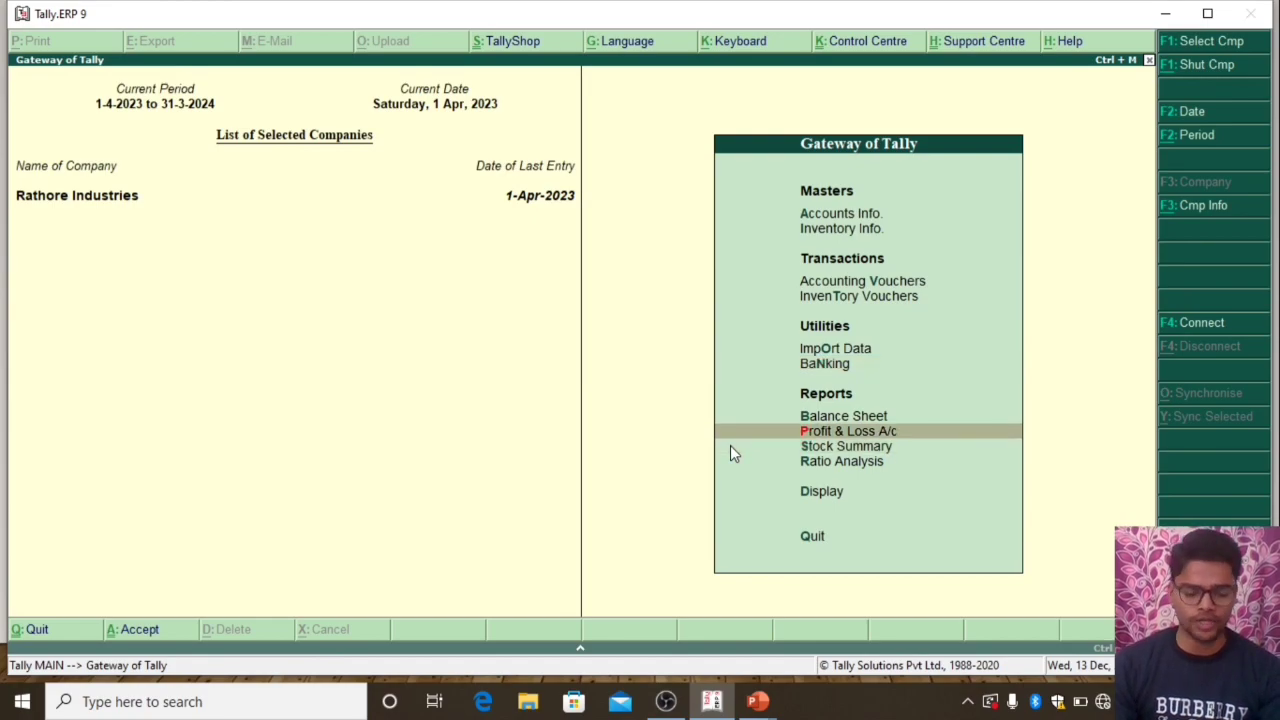
key("Return")
key("alt+F1")
key("Right")
key("Left")
key("Down")
key("Down")
key("Down")
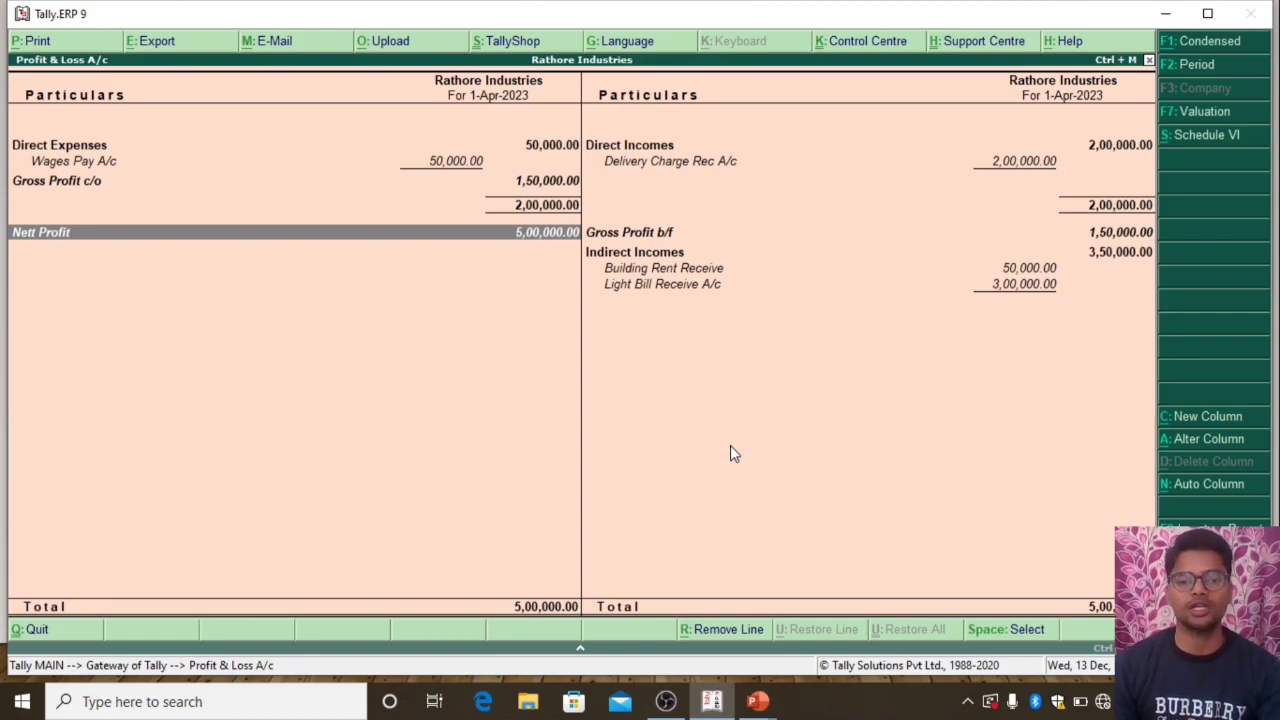
key("Escape")
Review the Trial Balance in detailed view, checking the ledgers under each account group, and close the report
key("Down")
key("Down")
key("Down")
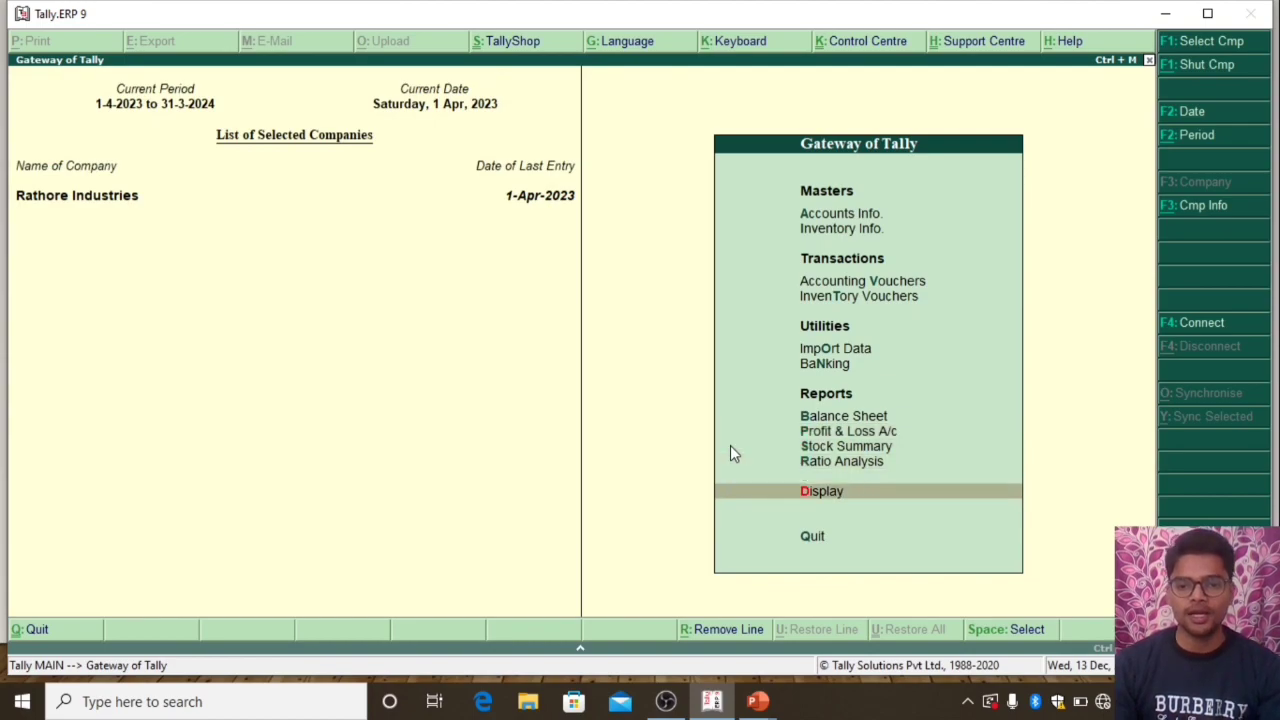
key("Return")
key("Return")
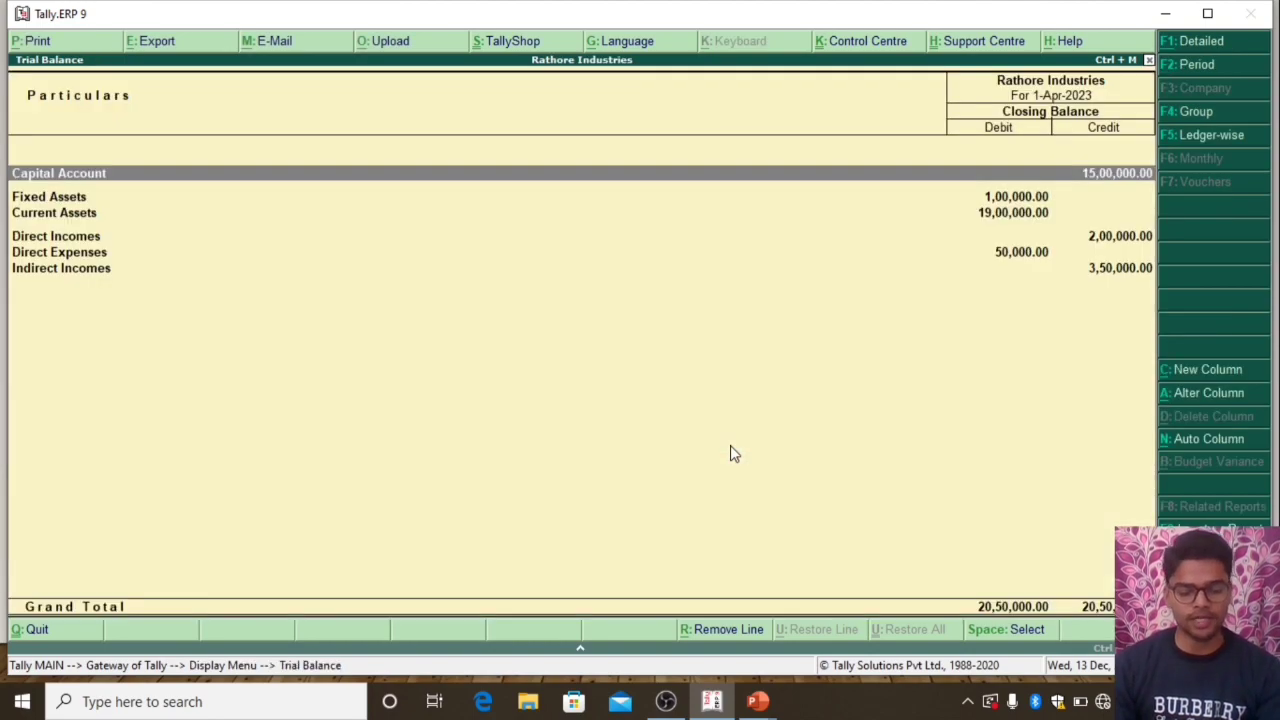
key("alt+F1")
key("Down")
key("Down")
key("Down")
key("Down")
key("Down")
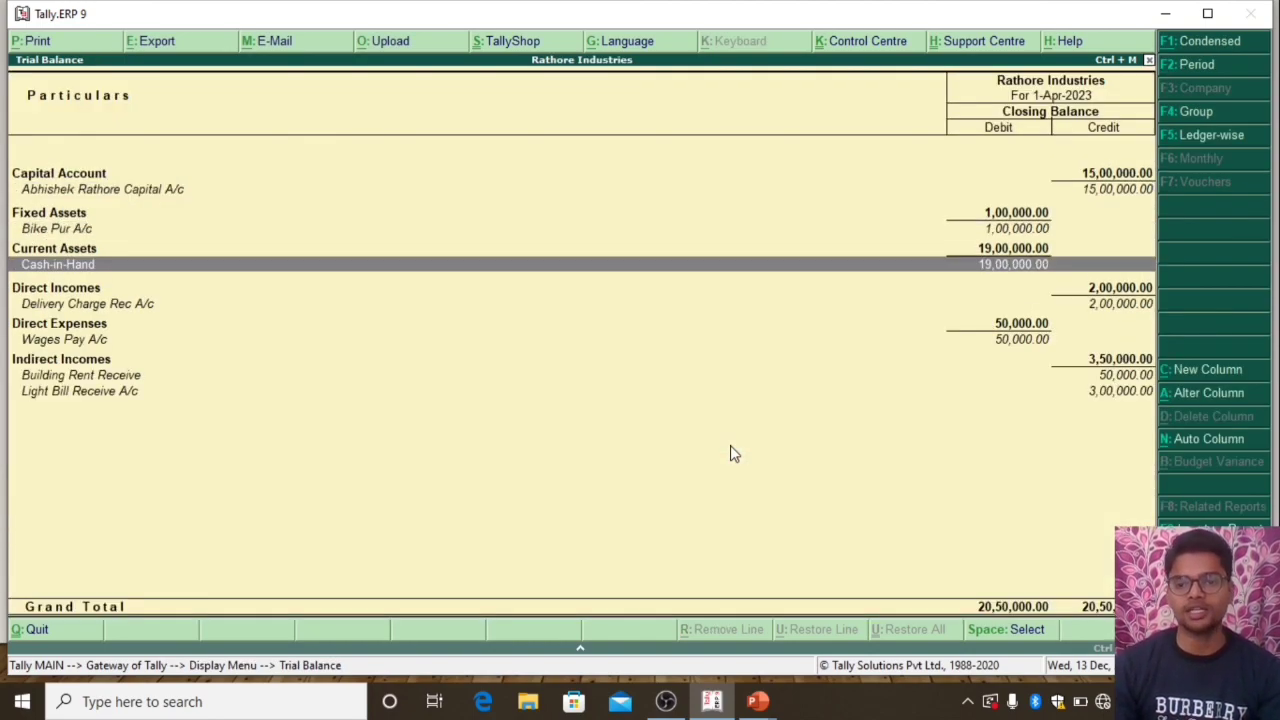
key("Up")
key("Up")
key("Up")
key("Up")
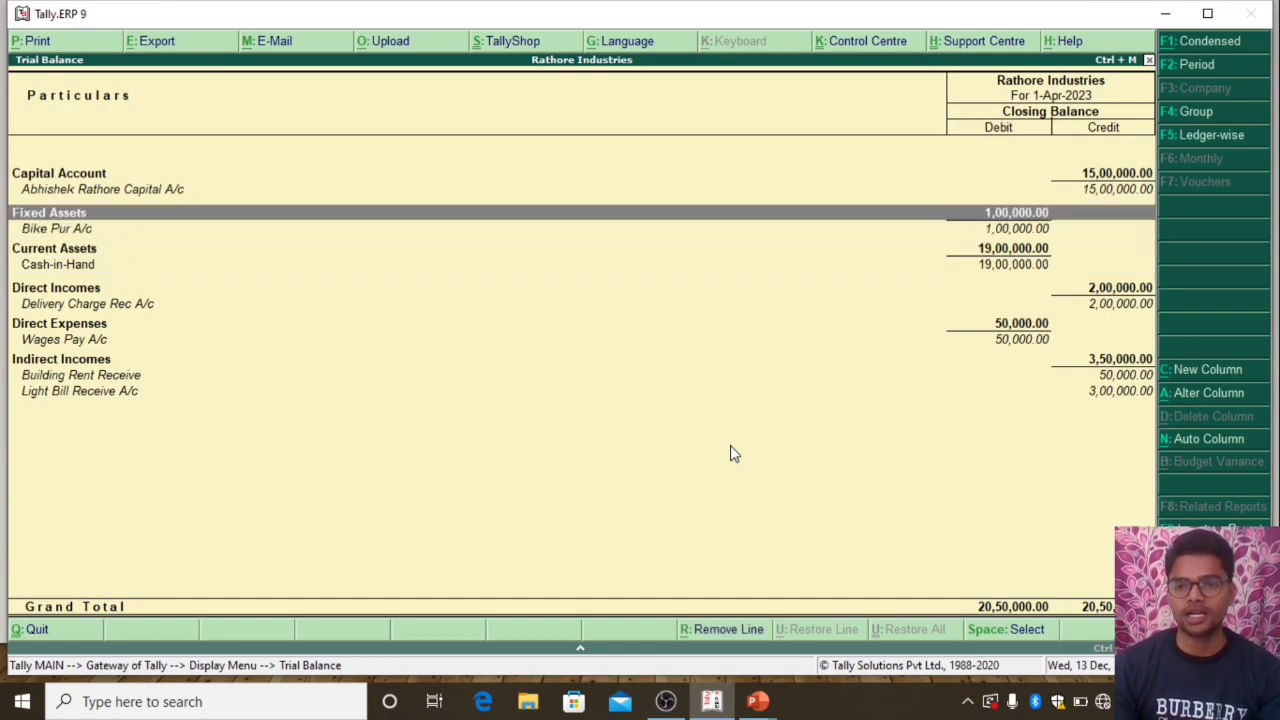
key("Down")
key("Down")
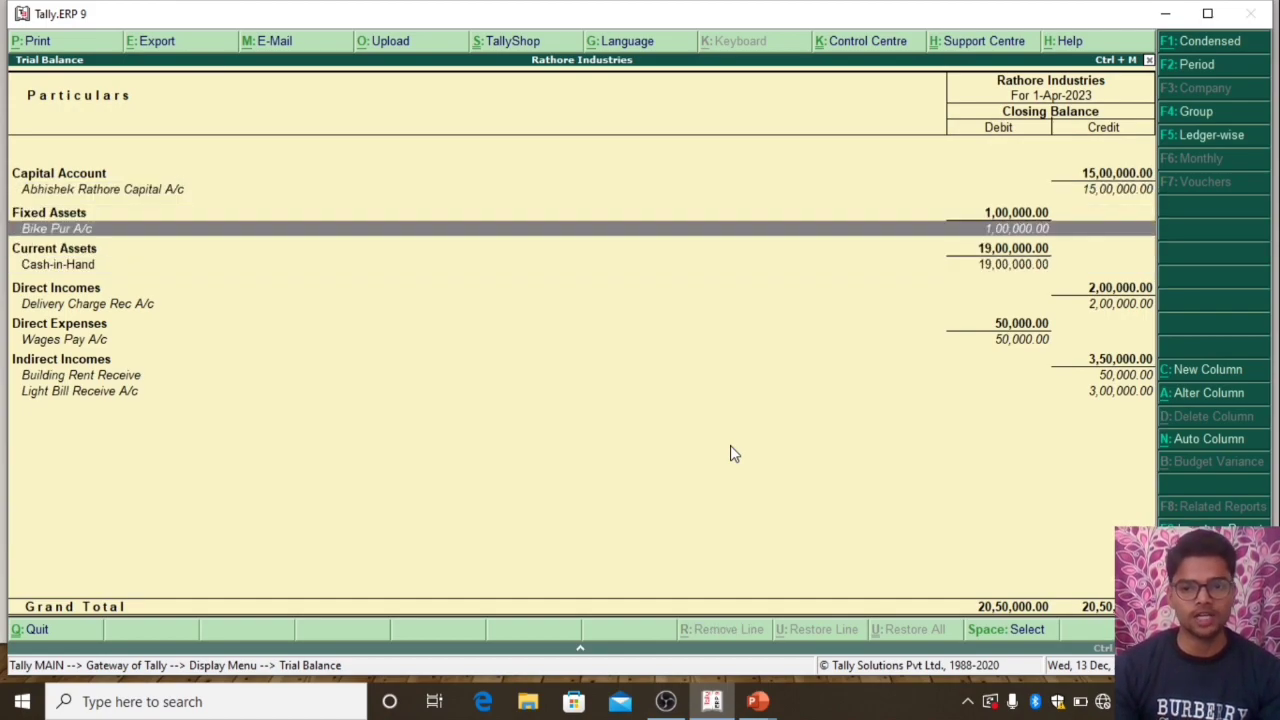
key("Down")
key("Down")
key("Down")
key("Down")
key("Down")
key("Down")
key("Down")
key("Down")
key("Down")
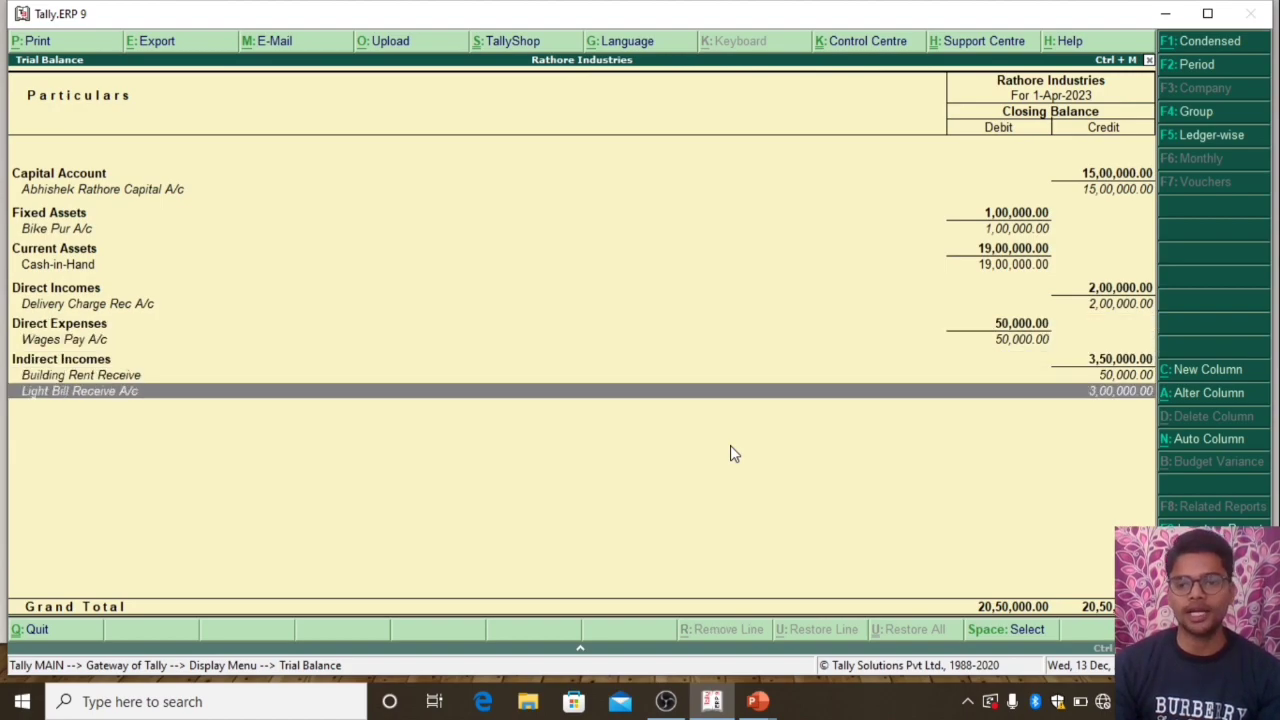
key("Up")
key("Up")
key("Up")
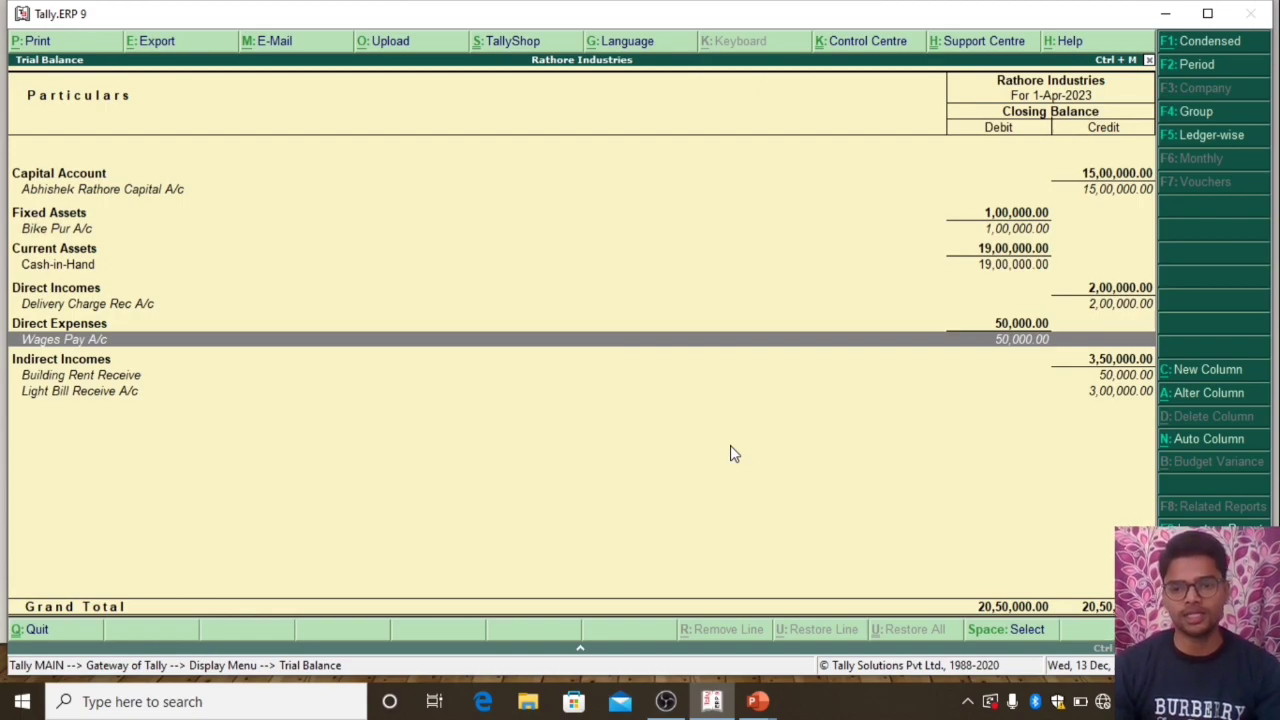
key("Escape")
Review the recorded payment and receipt vouchers in the Day Book in detailed view
key("Down")
key("Return")
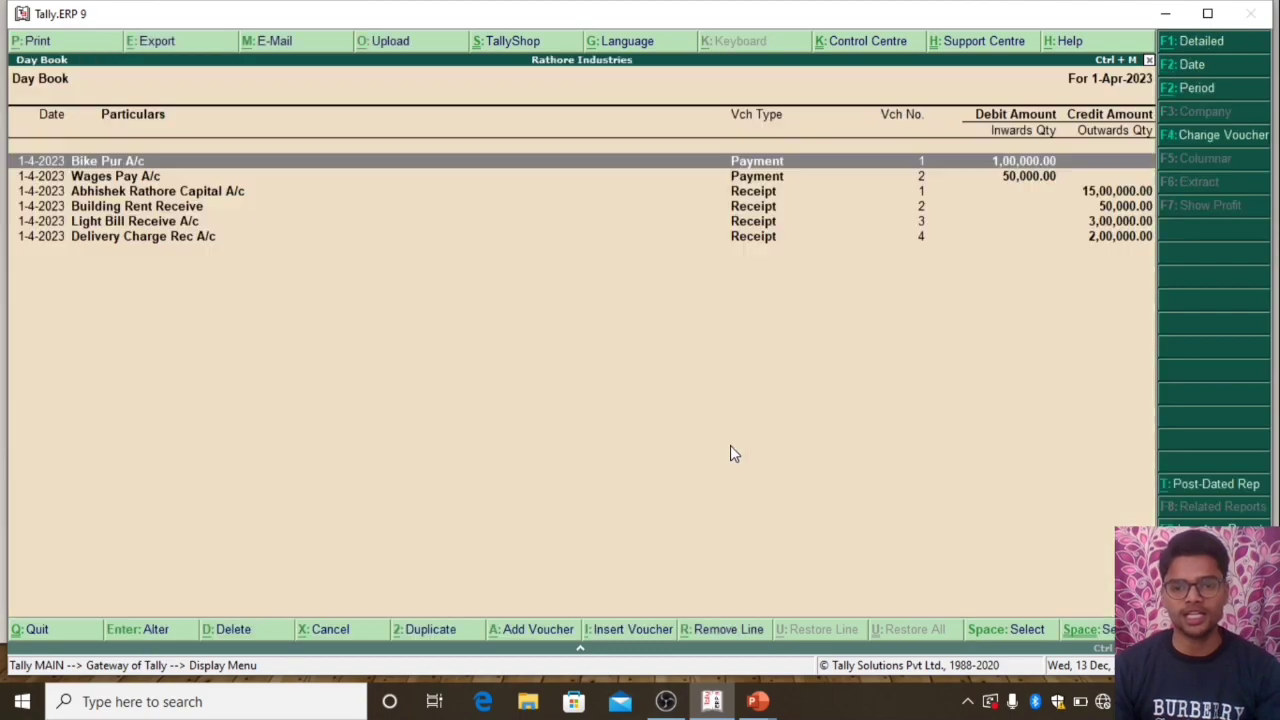
key("alt+F1")
key("Down")
key("Down")
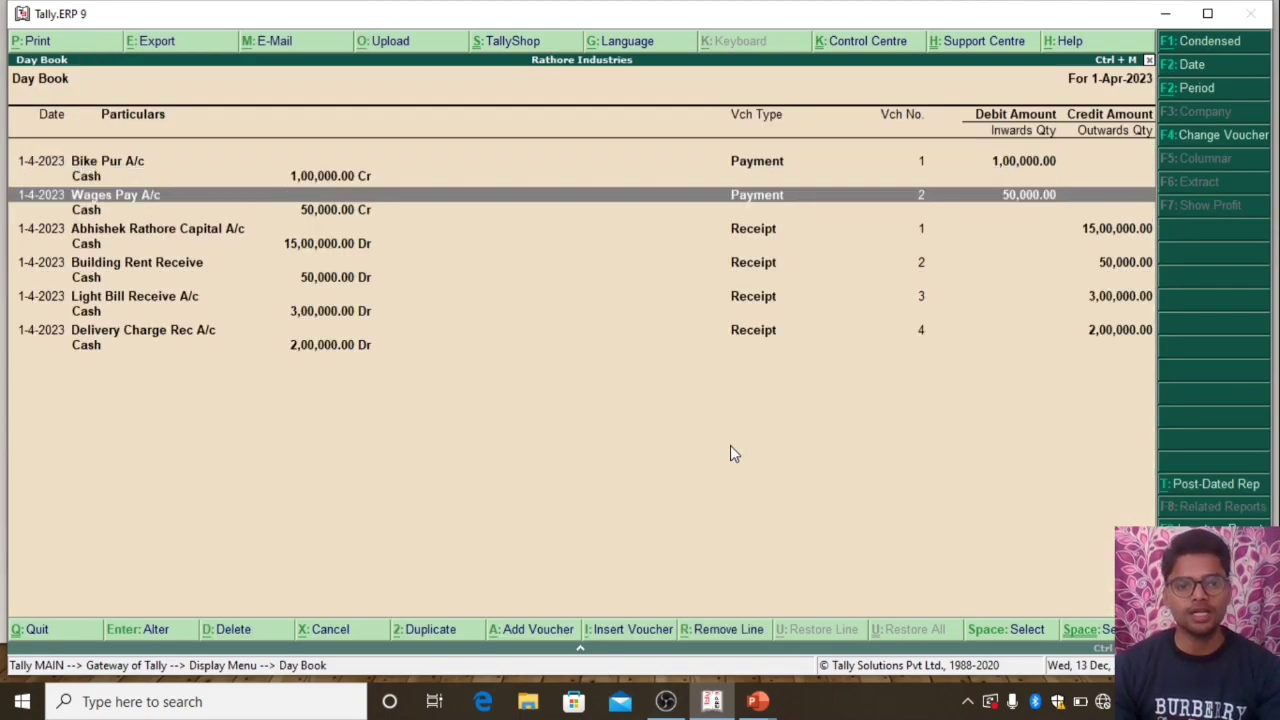
key("Down")
key("Down")
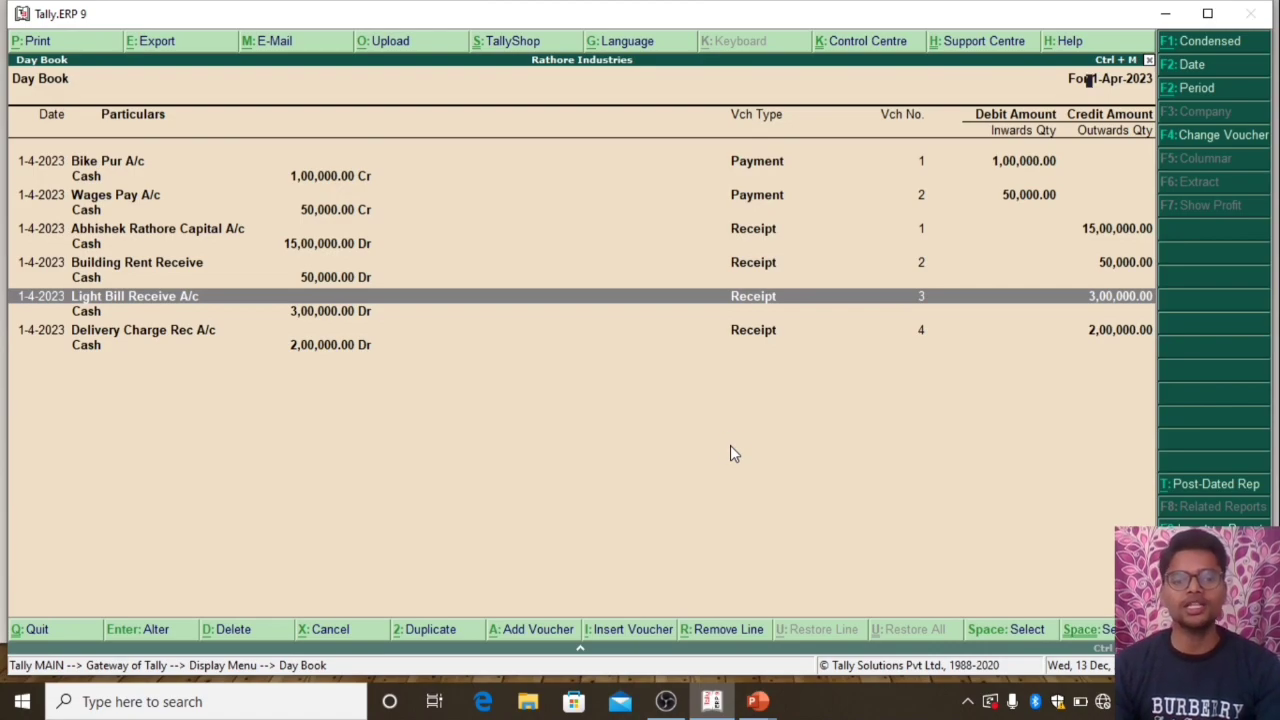
Inspect the ledger and amount of the Light Bill Receive A/c receipt voucher from the Day Book, and return to the Gateway of Tally without saving
key("Return")
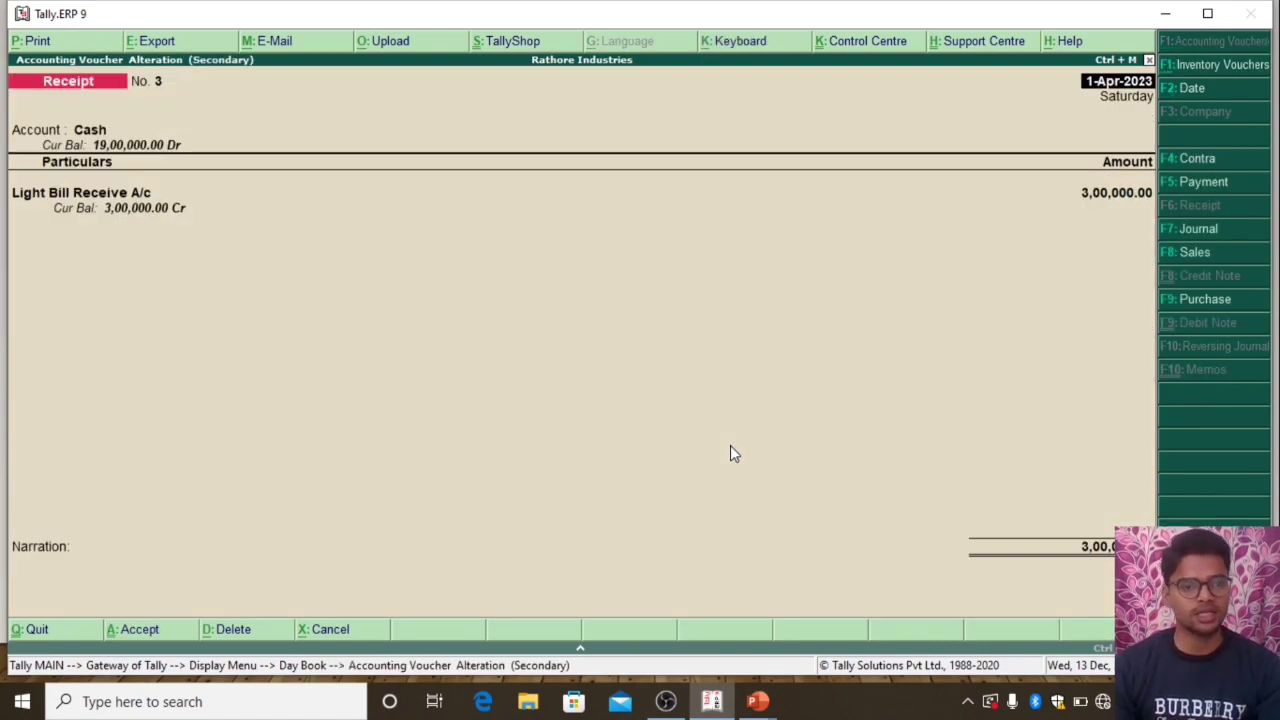
key("Return")
key("Return")
key("Return")
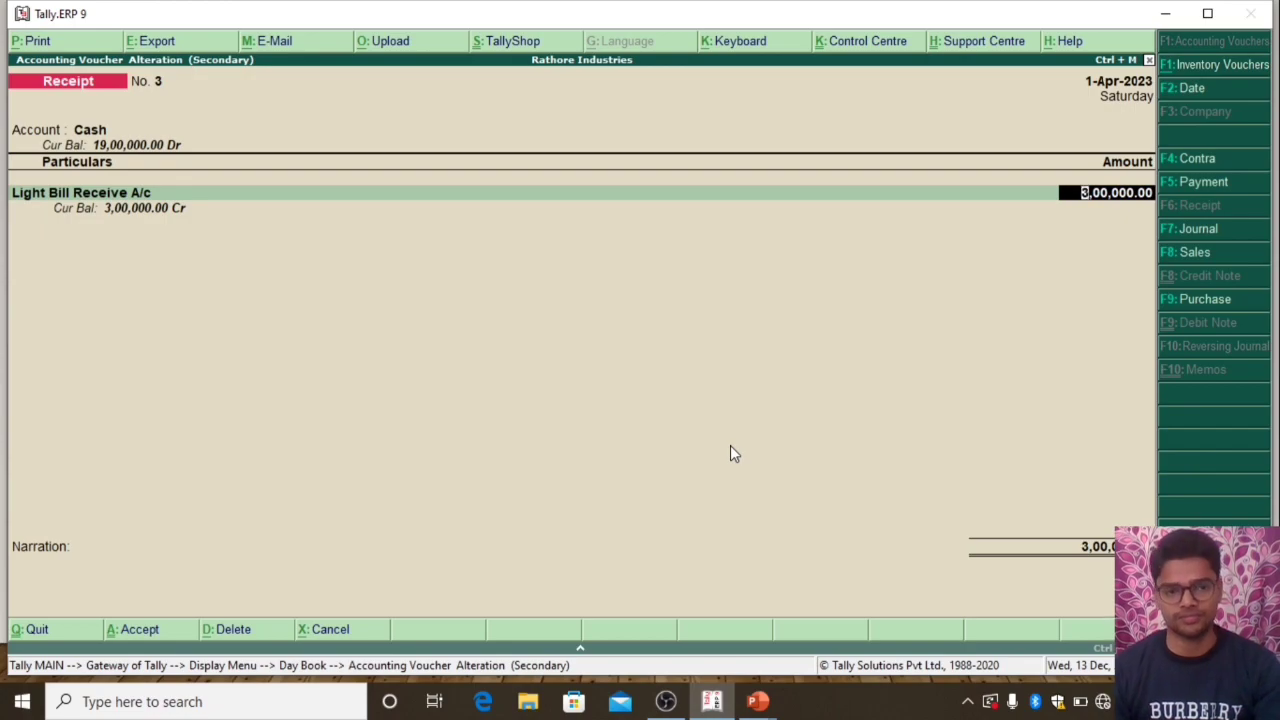
key("BackSpace")
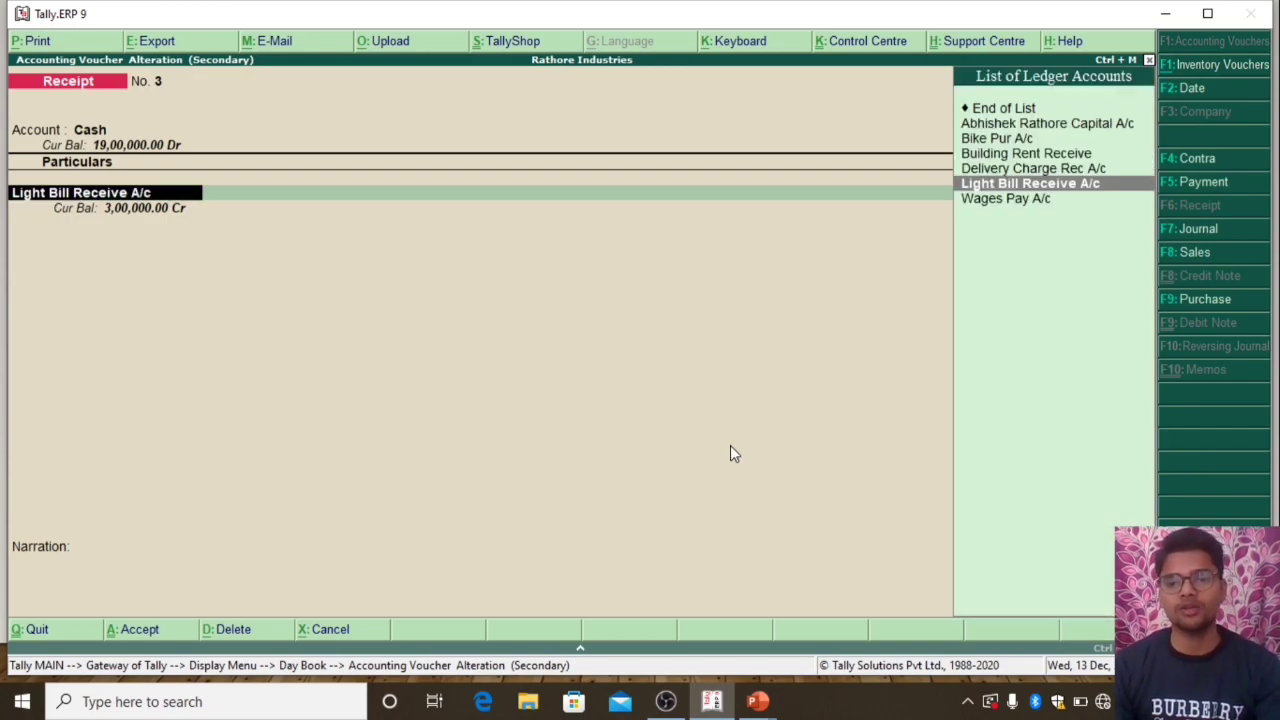
key("Escape")
key("Return")
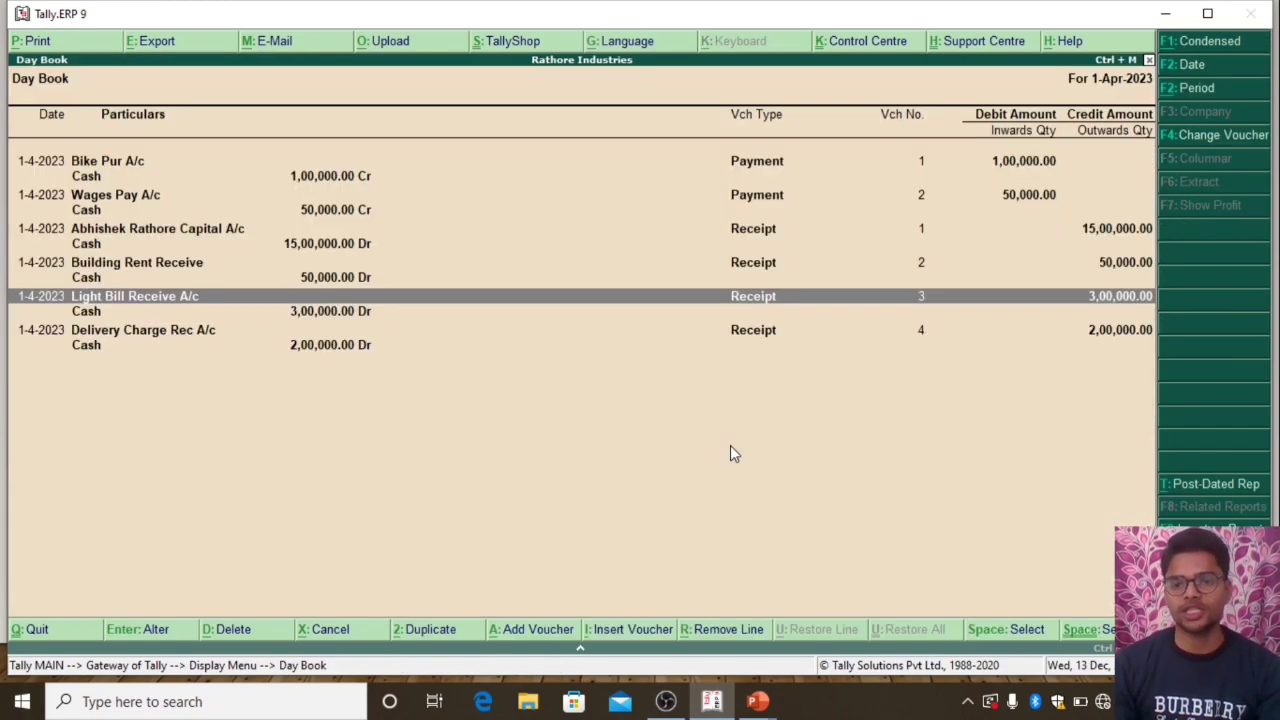
key("Escape")
key("Escape")
key("Up")
key("Up")
key("Up")
key("Up")
key("Up")
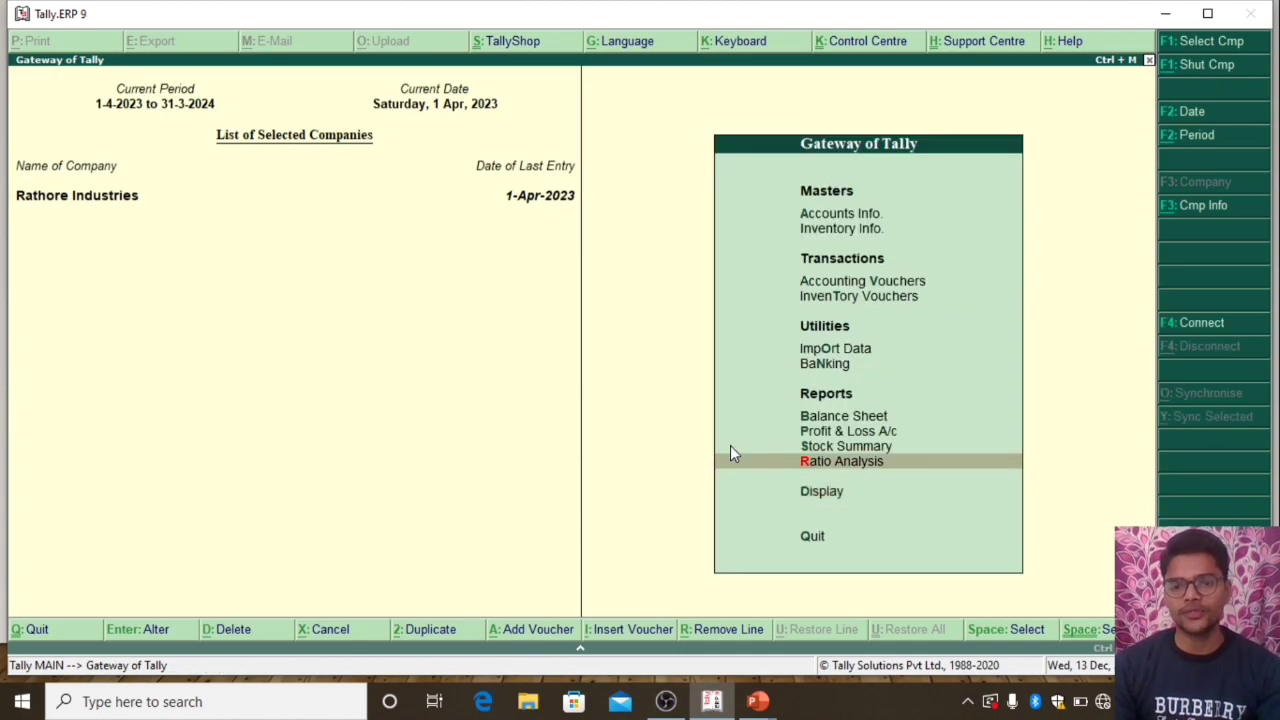
key("Up")
key("Up")
key("Up")
key("Up")
key("Up")
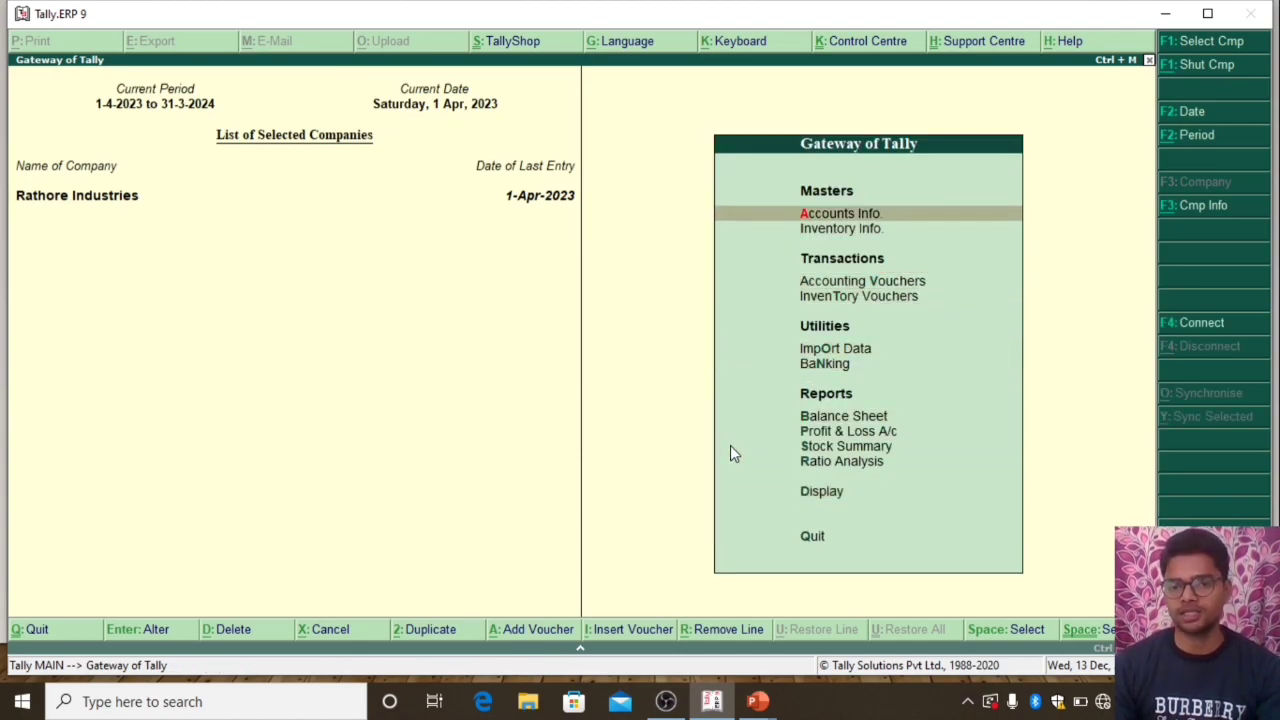
key("Down")
key("Down")
key("Down")
key("Down")
key("Down")
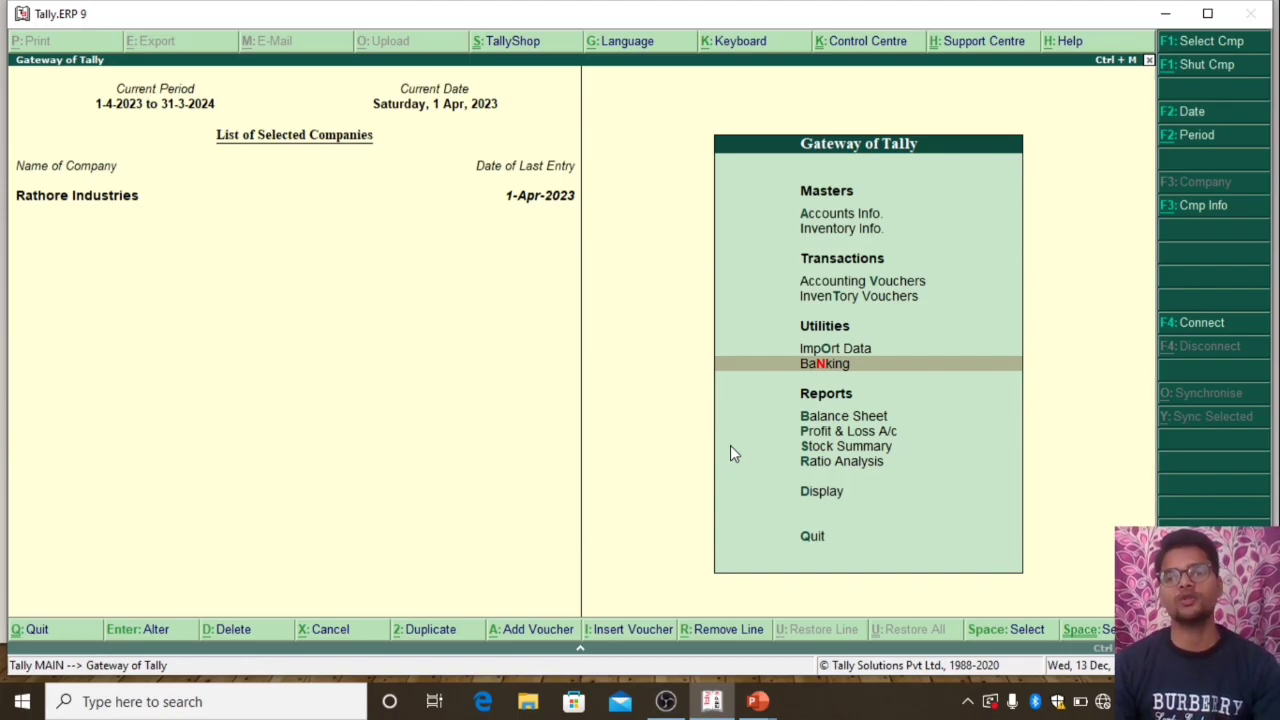